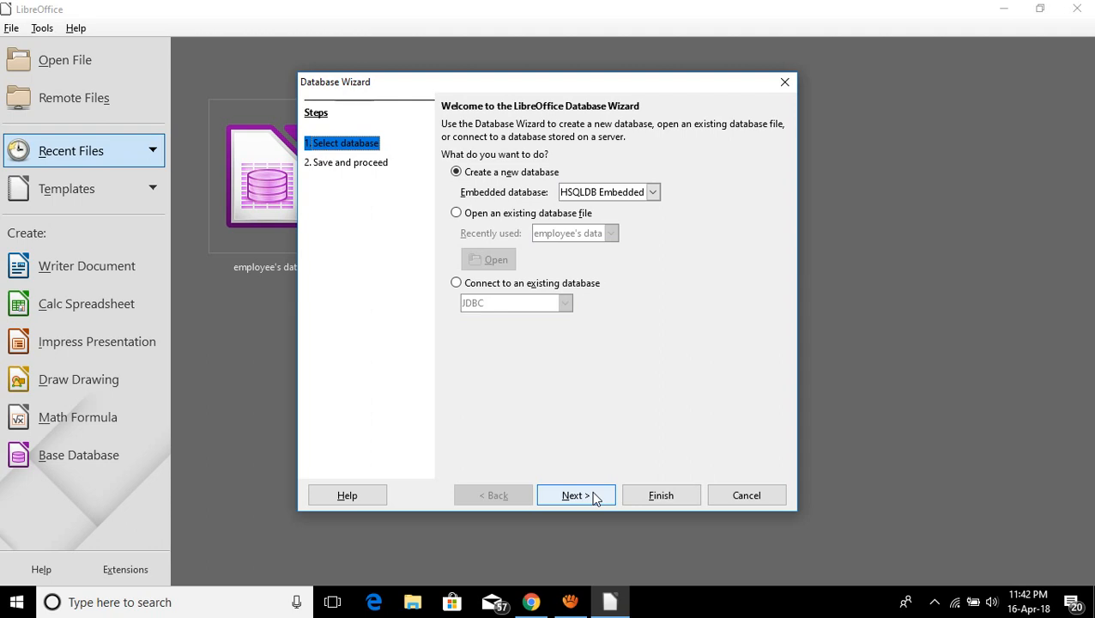
Finish the database wizard and save it as employee's data.odb, replacing the existing file.
{"action": "left_click", "coordinate": [595, 496]}
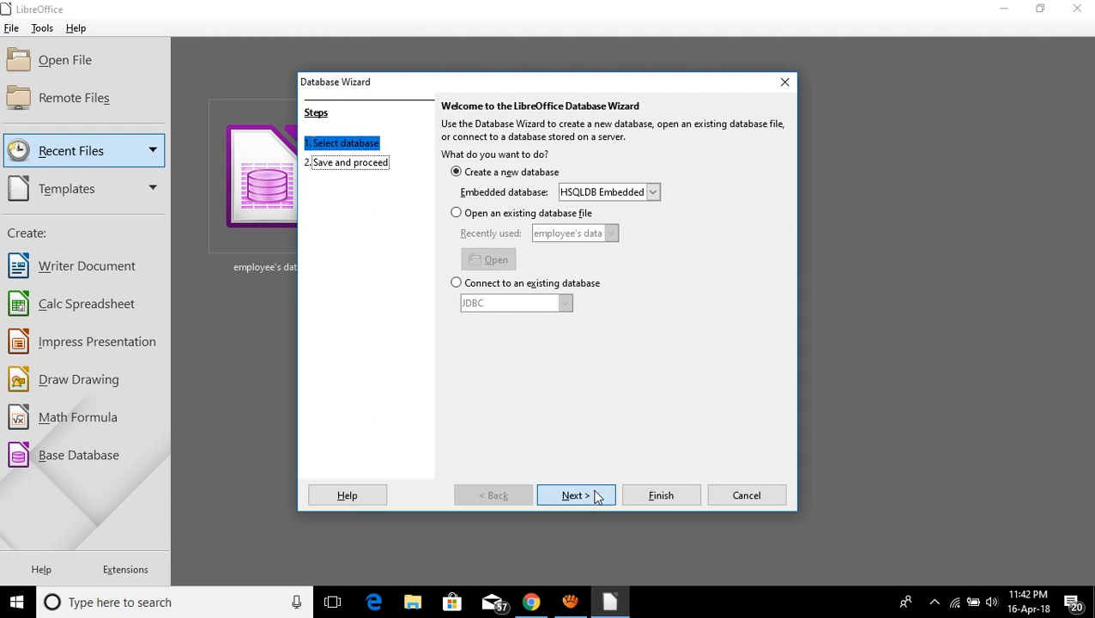
{"action": "left_click", "coordinate": [667, 496]}
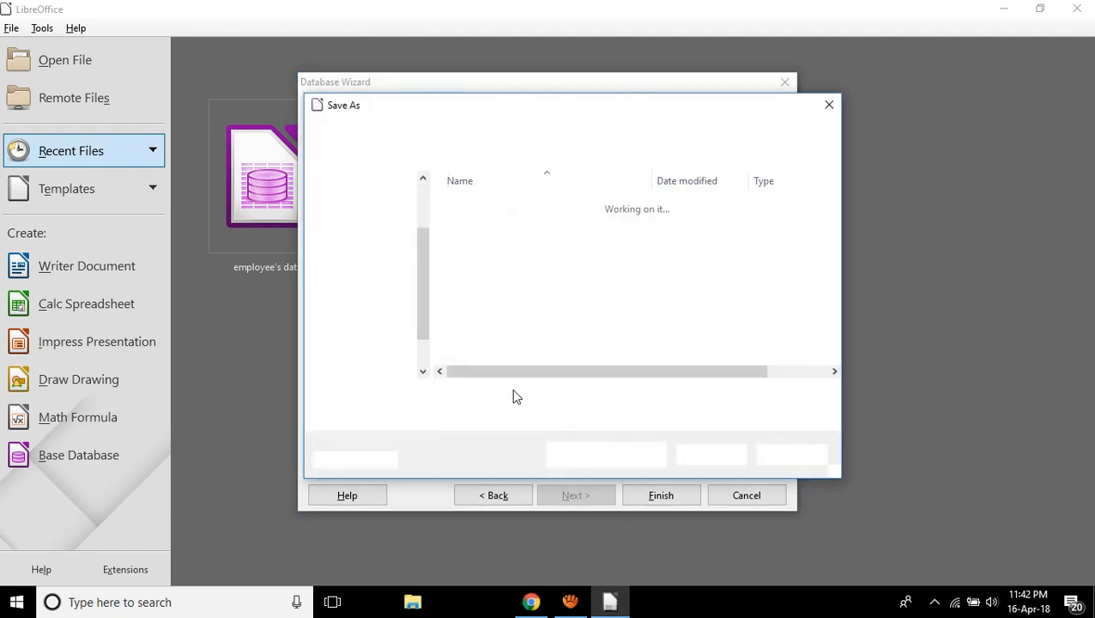
{"action": "key", "text": "BackSpace"}
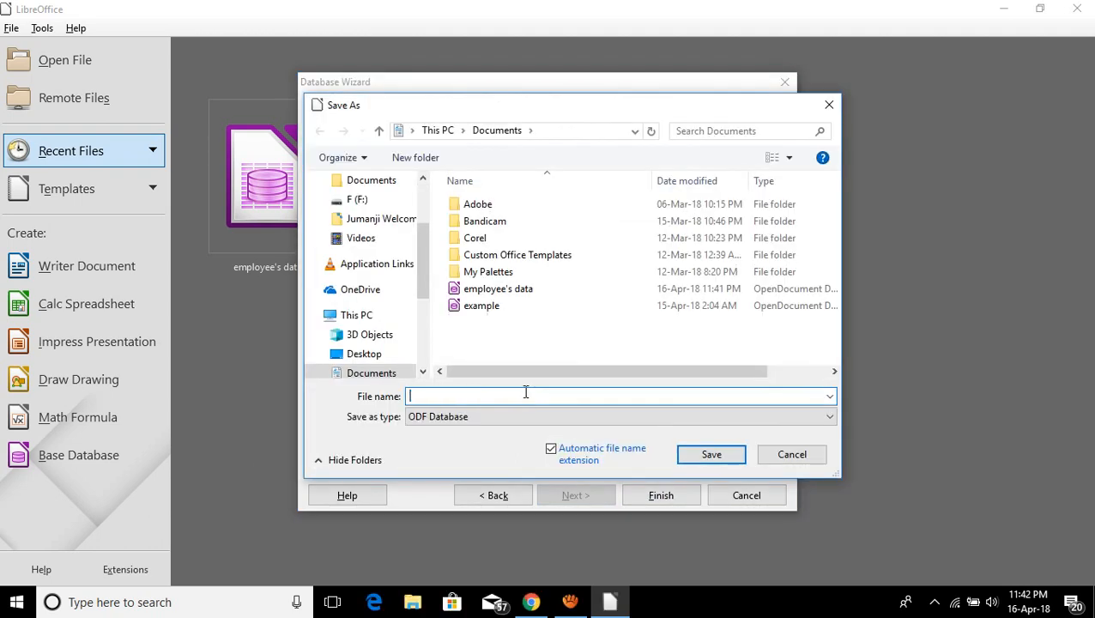
{"action": "type", "text": "e"}
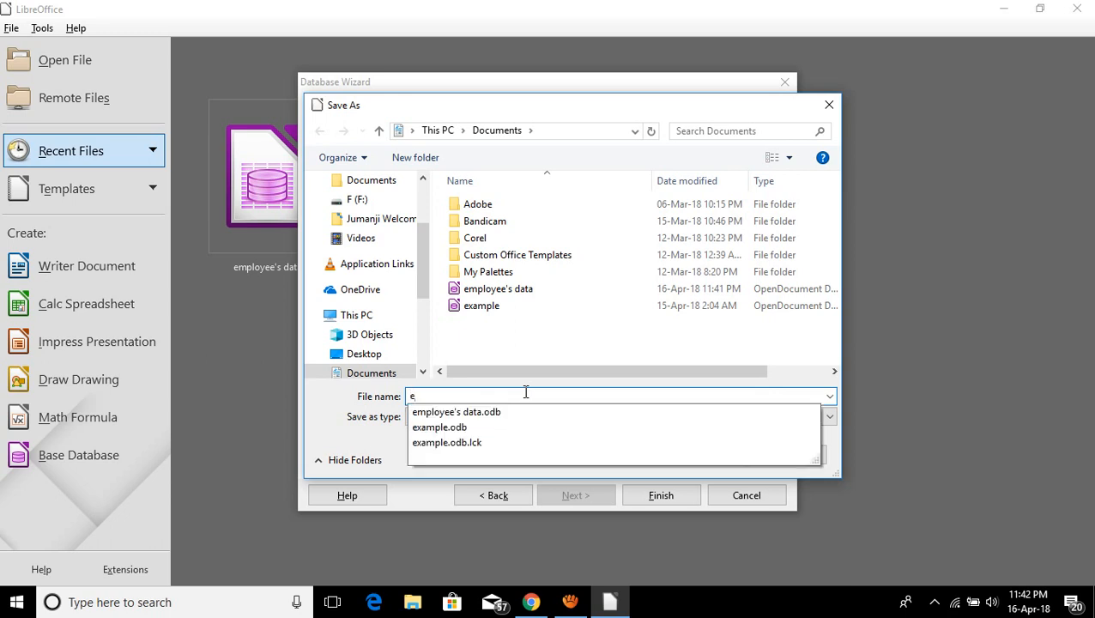
{"action": "key", "text": "Down"}
{"action": "key", "text": "Return"}
{"action": "left_click", "coordinate": [594, 307]}
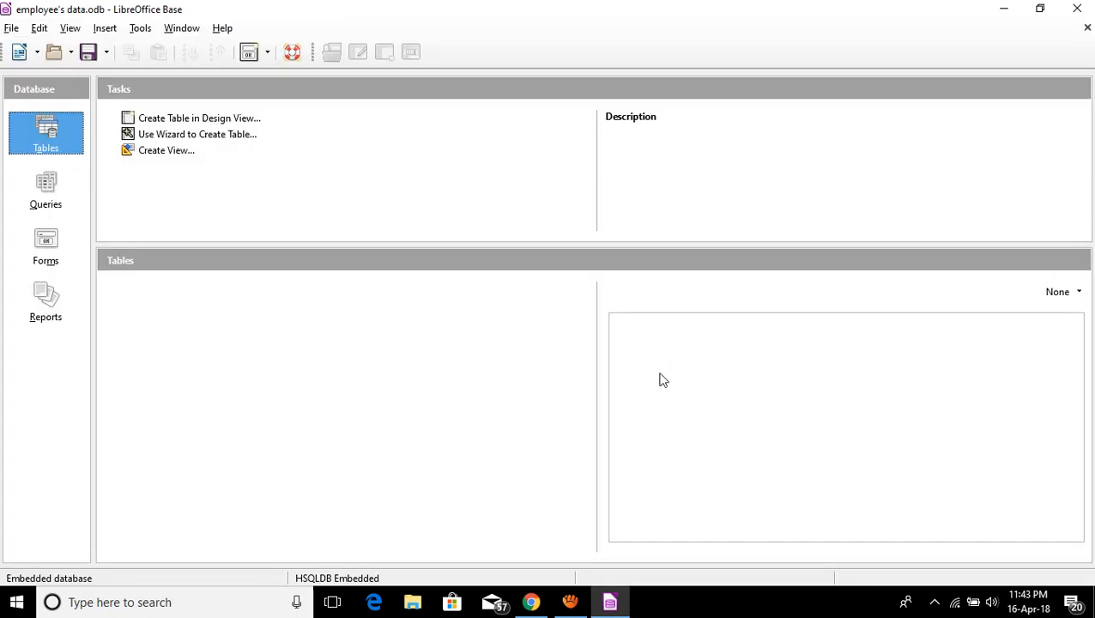
Launch the Table Wizard from the Tables section of the database window.
{"action": "left_click", "coordinate": [185, 135]}
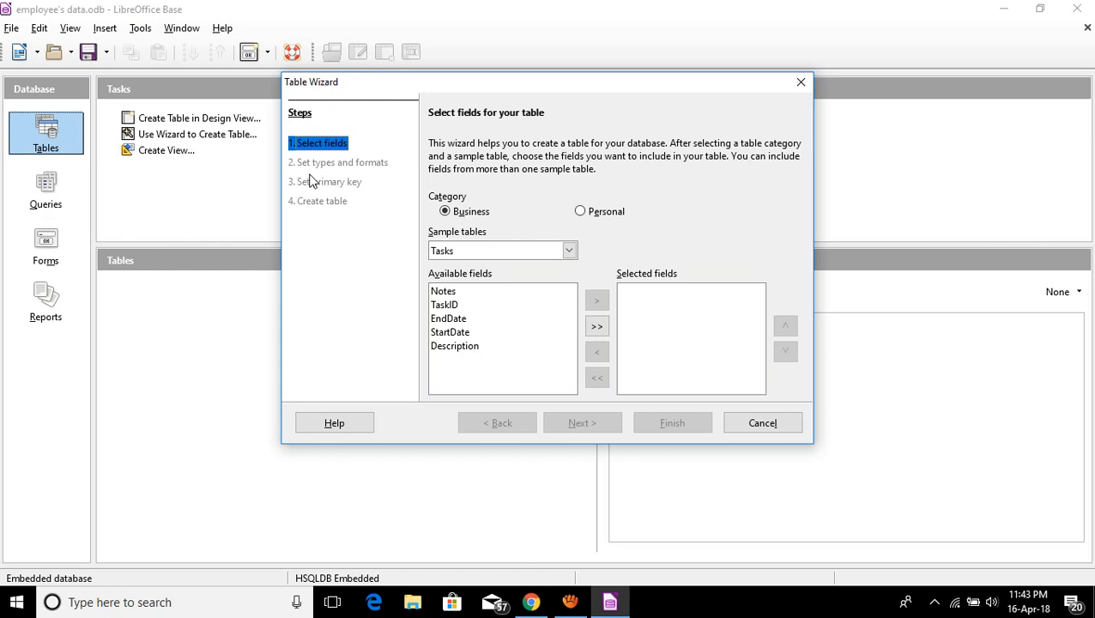
Switch the sample table to Employees and select its FirstName field.
{"action": "left_click", "coordinate": [568, 251]}
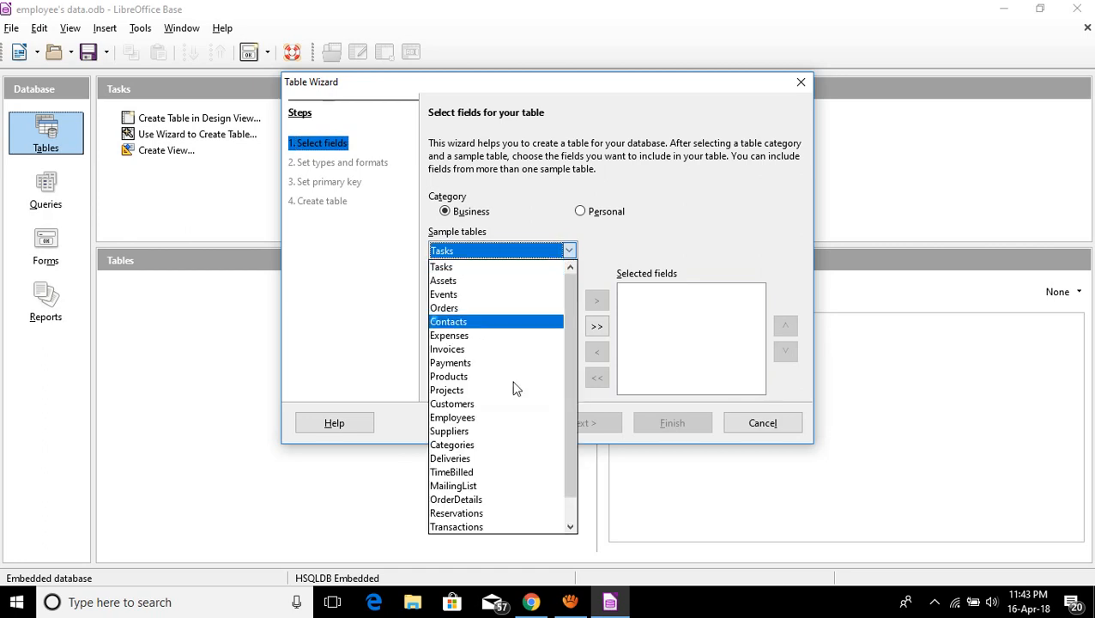
{"action": "left_click", "coordinate": [480, 418]}
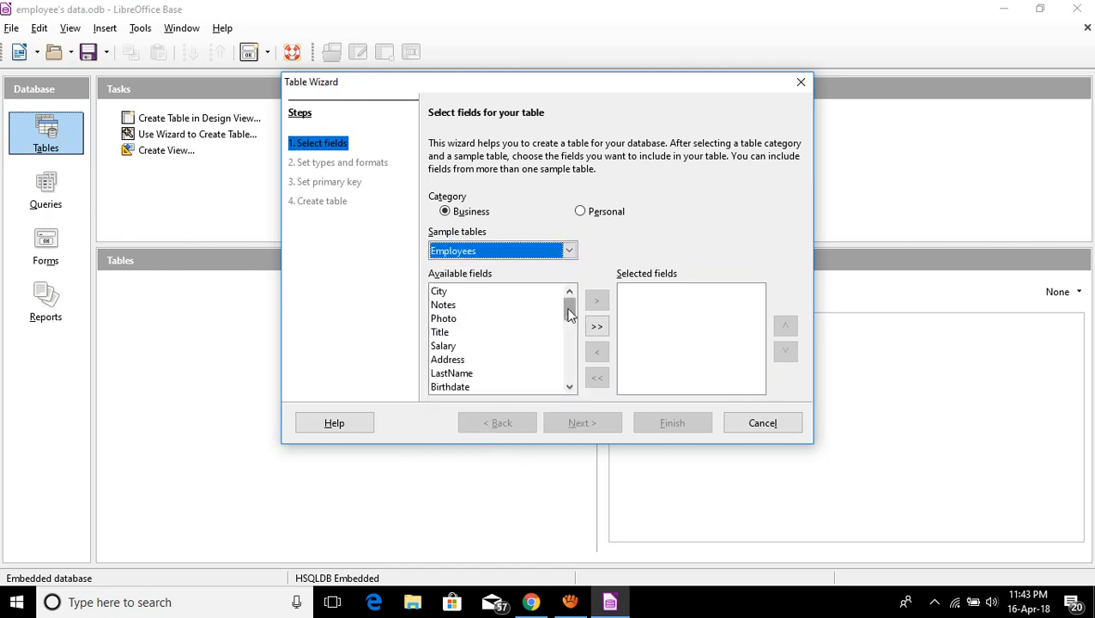
{"action": "mouse_move", "coordinate": [570, 310]}
{"action": "left_mouse_down"}
{"action": "mouse_move", "coordinate": [571, 381]}
{"action": "mouse_move", "coordinate": [570, 308]}
{"action": "left_mouse_up"}
{"action": "mouse_move", "coordinate": [570, 309]}
{"action": "left_mouse_down"}
{"action": "mouse_move", "coordinate": [572, 354]}
{"action": "mouse_move", "coordinate": [572, 303]}
{"action": "mouse_move", "coordinate": [573, 325]}
{"action": "left_mouse_up"}
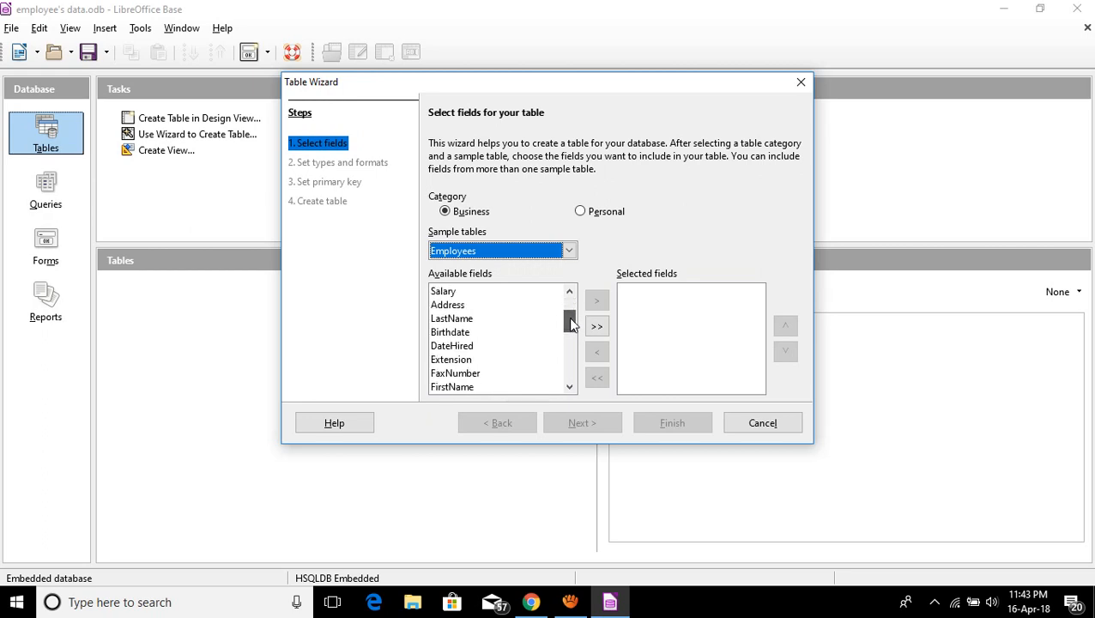
{"action": "left_click", "coordinate": [464, 387]}
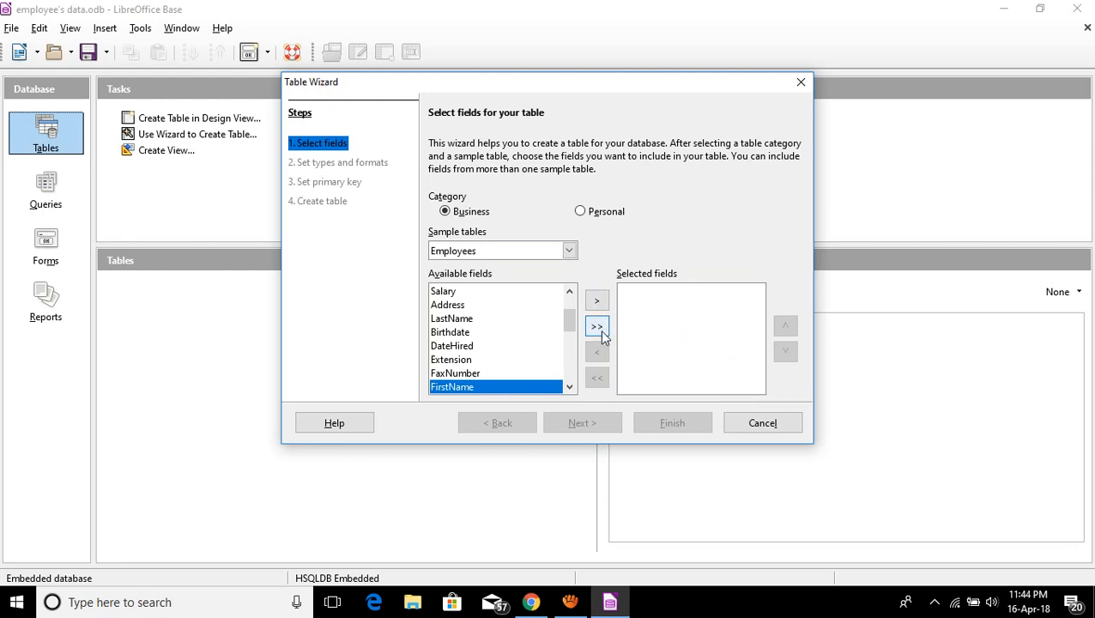
{"action": "mouse_move", "coordinate": [574, 327]}
{"action": "left_mouse_down"}
{"action": "mouse_move", "coordinate": [569, 376]}
{"action": "mouse_move", "coordinate": [570, 309]}
{"action": "mouse_move", "coordinate": [571, 354]}
{"action": "mouse_move", "coordinate": [508, 357]}
{"action": "mouse_move", "coordinate": [570, 308]}
{"action": "mouse_move", "coordinate": [569, 335]}
{"action": "left_mouse_up"}
{"action": "left_click", "coordinate": [557, 344]}
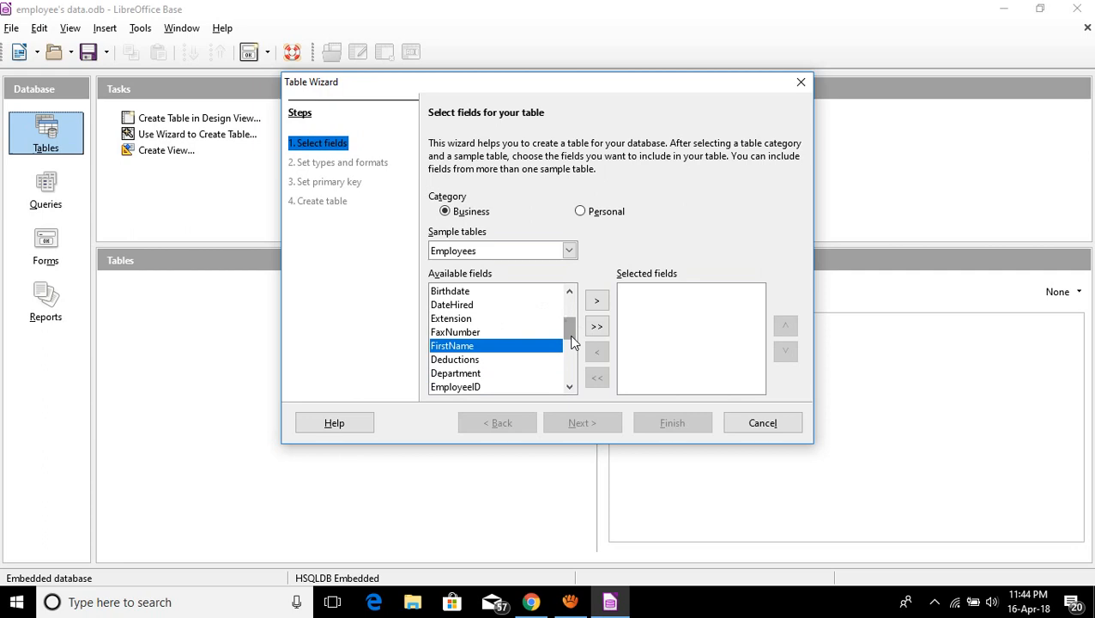
Add FirstName, LastName, Birthdate, Address and City to the selected fields.
{"action": "left_click", "coordinate": [598, 302]}
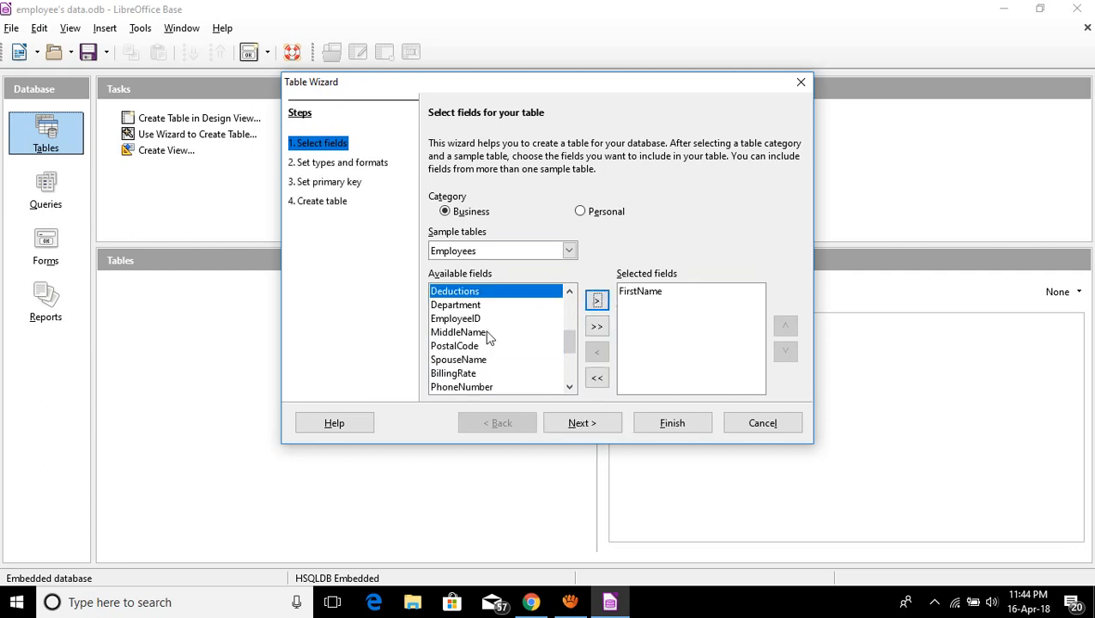
{"action": "left_click_drag", "start_coordinate": [572, 345], "coordinate": [571, 314]}
{"action": "left_click", "coordinate": [458, 347]}
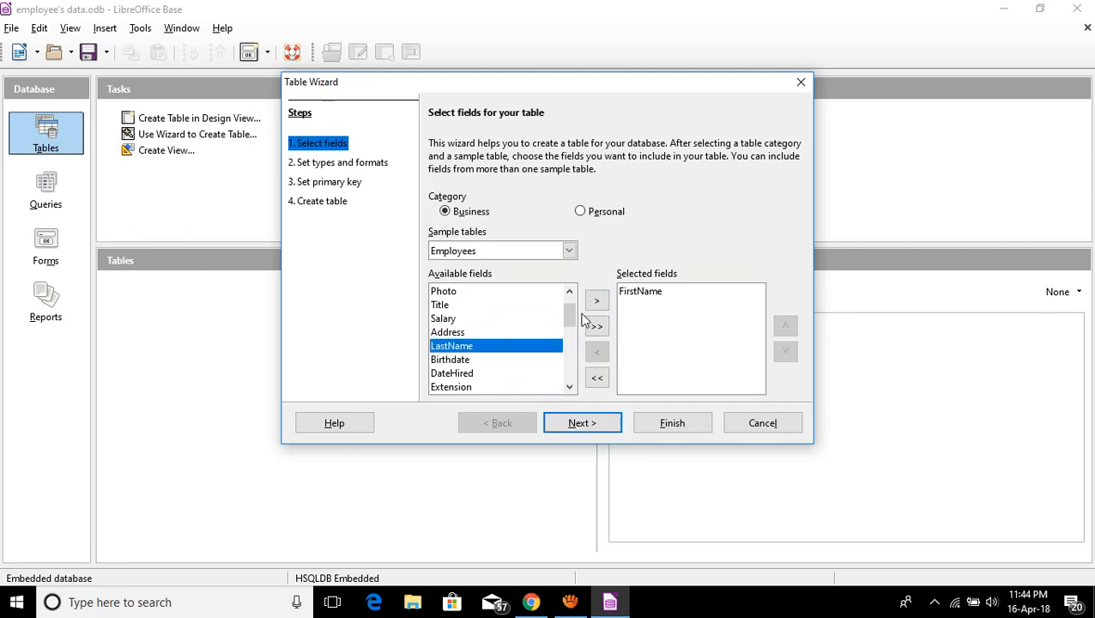
{"action": "left_click", "coordinate": [598, 302]}
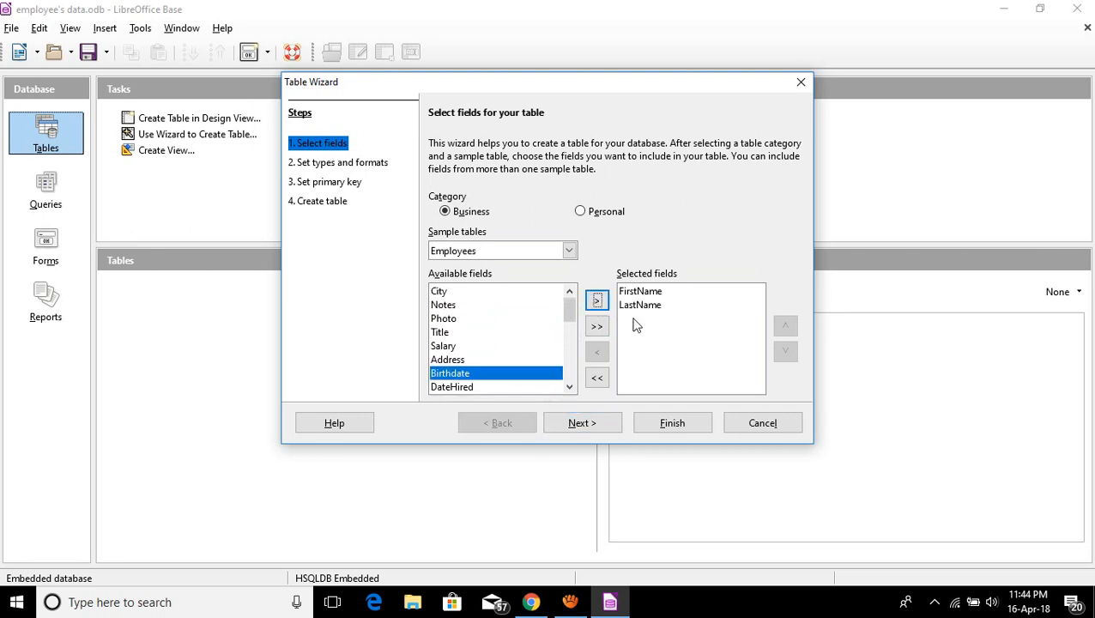
{"action": "left_click", "coordinate": [471, 361]}
{"action": "left_click", "coordinate": [473, 375]}
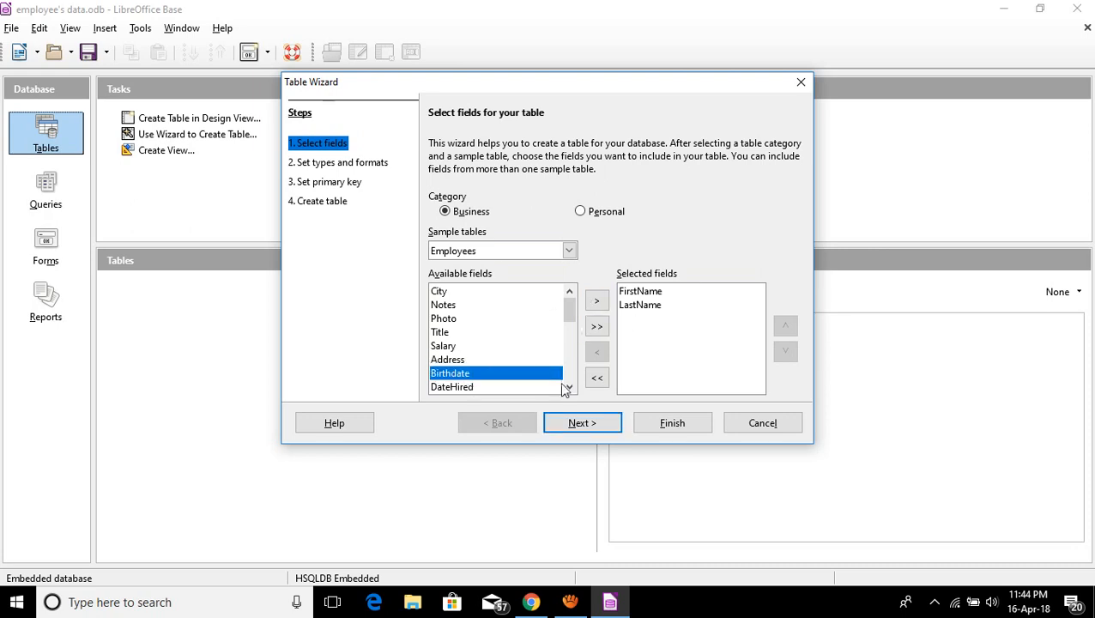
{"action": "left_click", "coordinate": [597, 301]}
{"action": "left_click", "coordinate": [477, 359]}
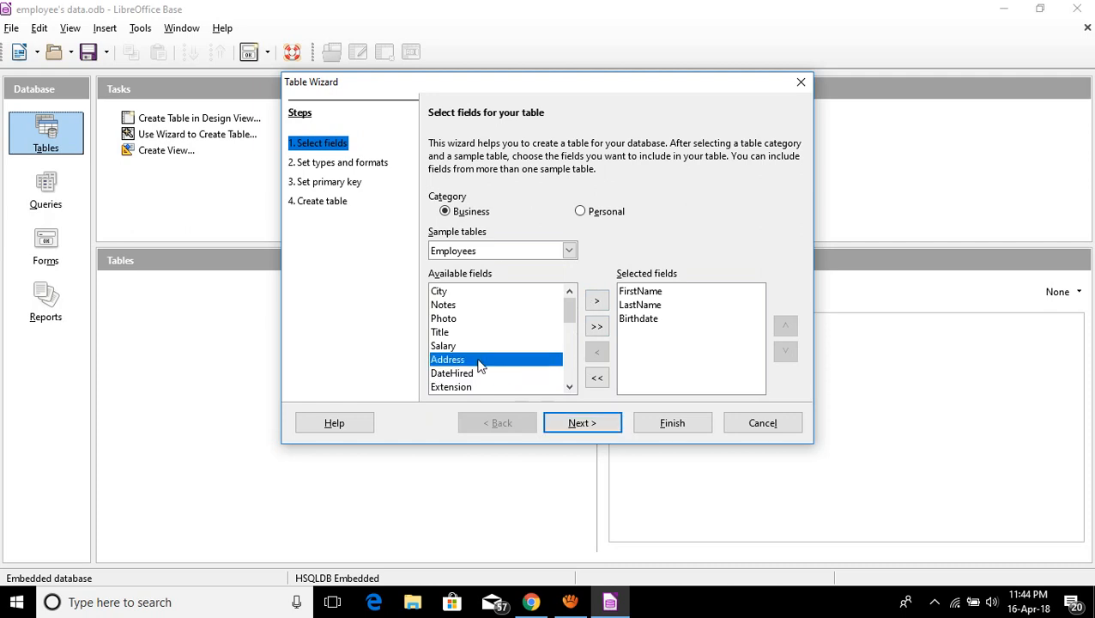
{"action": "left_click", "coordinate": [597, 300]}
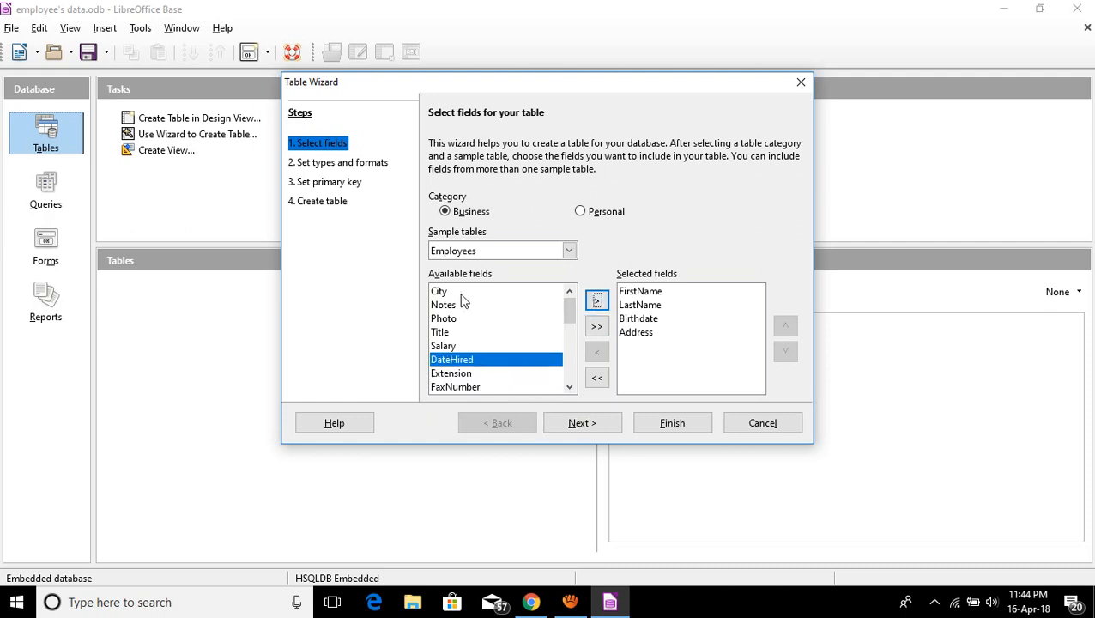
{"action": "left_click", "coordinate": [461, 294]}
{"action": "left_click", "coordinate": [592, 302]}
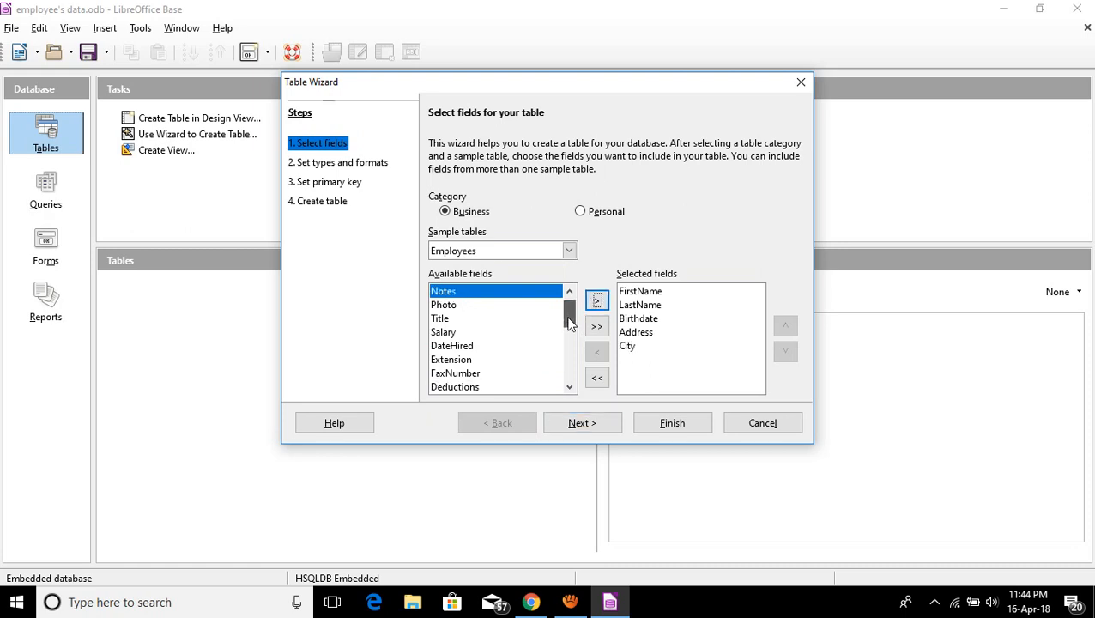
Highlight PhoneNumber among the remaining fields and advance to the field types step.
{"action": "scroll", "coordinate": [570, 314], "scroll_direction": "down", "scroll_amount": 1}
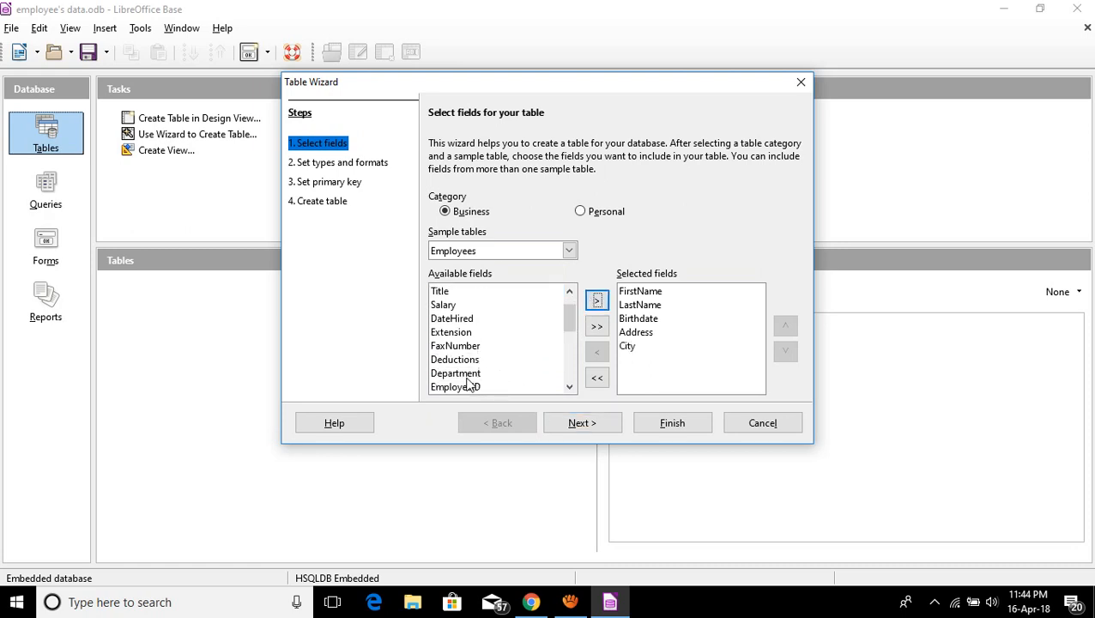
{"action": "left_click", "coordinate": [467, 376]}
{"action": "left_click", "coordinate": [469, 388]}
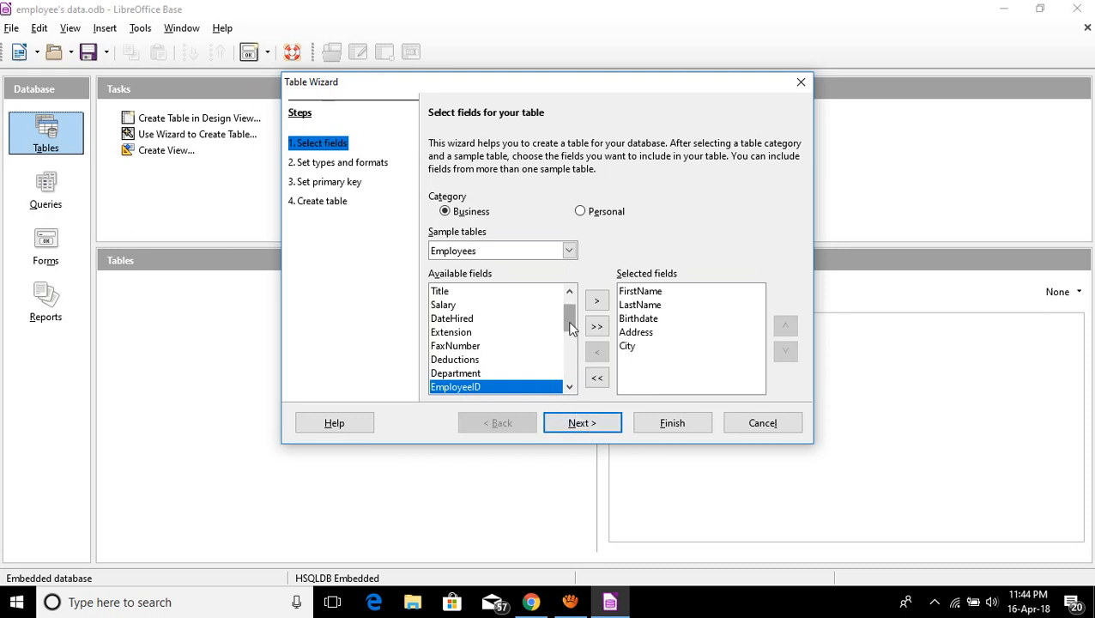
{"action": "left_click_drag", "start_coordinate": [570, 327], "coordinate": [572, 361]}
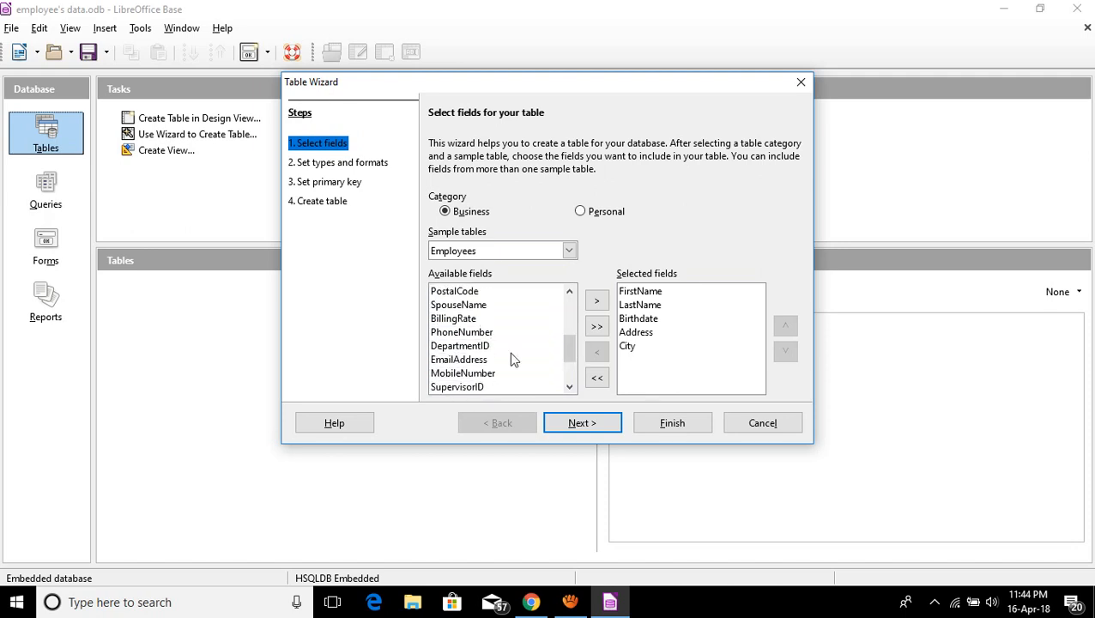
{"action": "left_click", "coordinate": [468, 335]}
{"action": "left_click", "coordinate": [577, 422]}
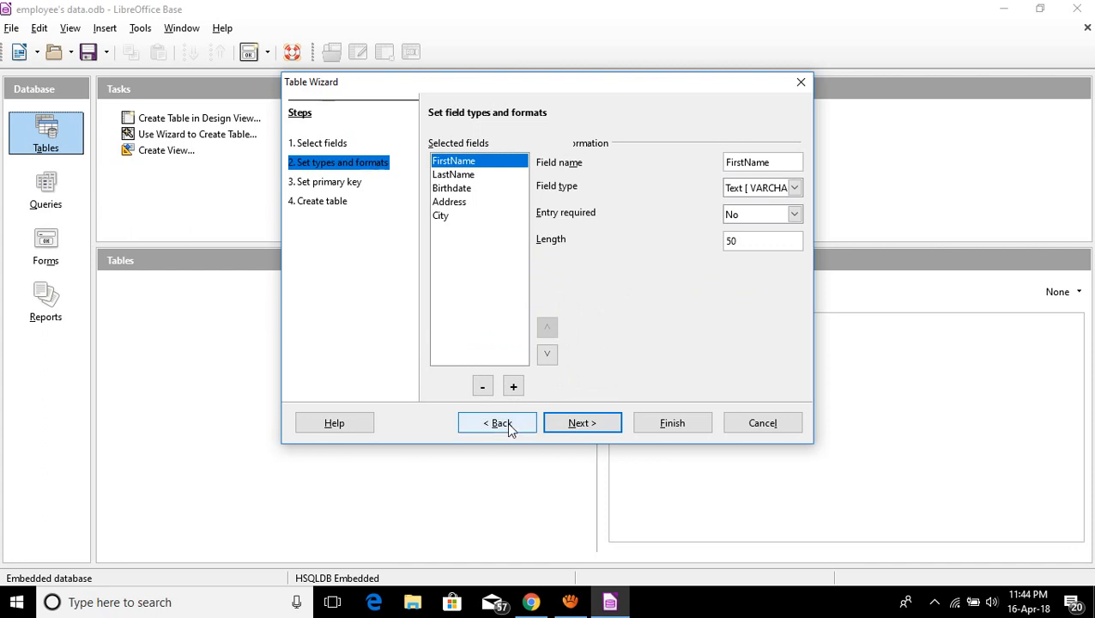
Go back and add PhoneNumber, EmployeeID and EmailAddress, then return to field types.
{"action": "left_click", "coordinate": [302, 142]}
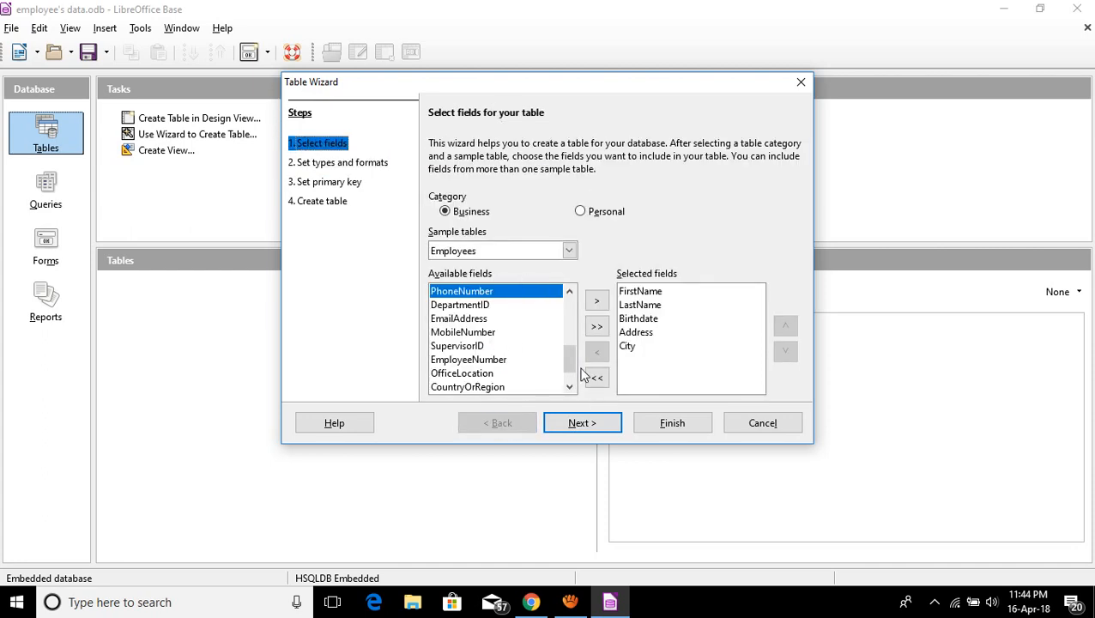
{"action": "left_click", "coordinate": [596, 299]}
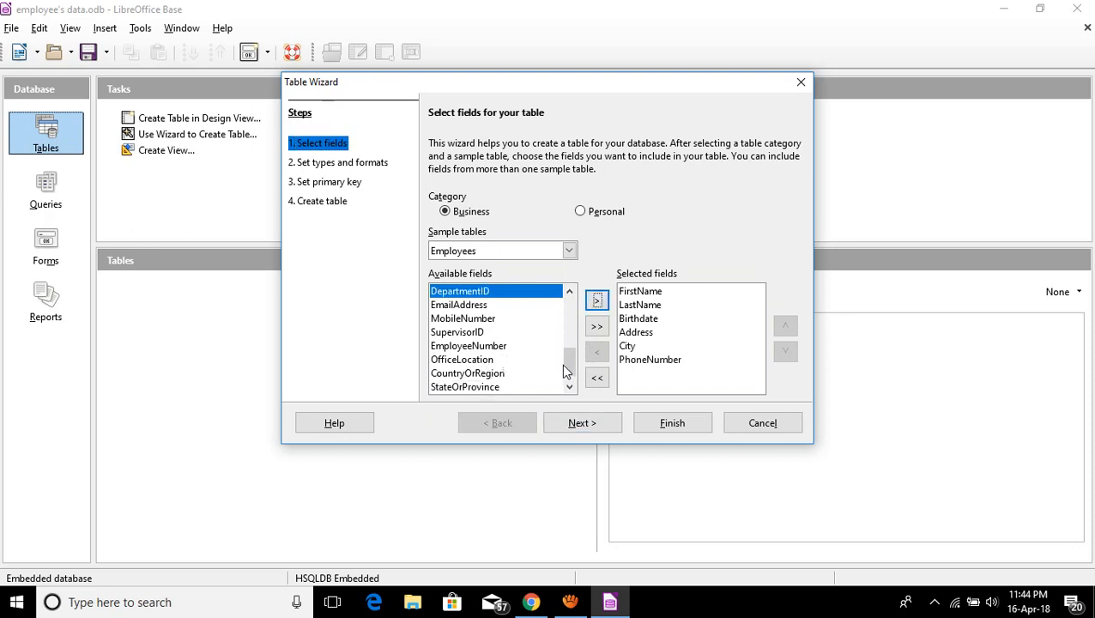
{"action": "left_click_drag", "start_coordinate": [570, 364], "coordinate": [572, 311]}
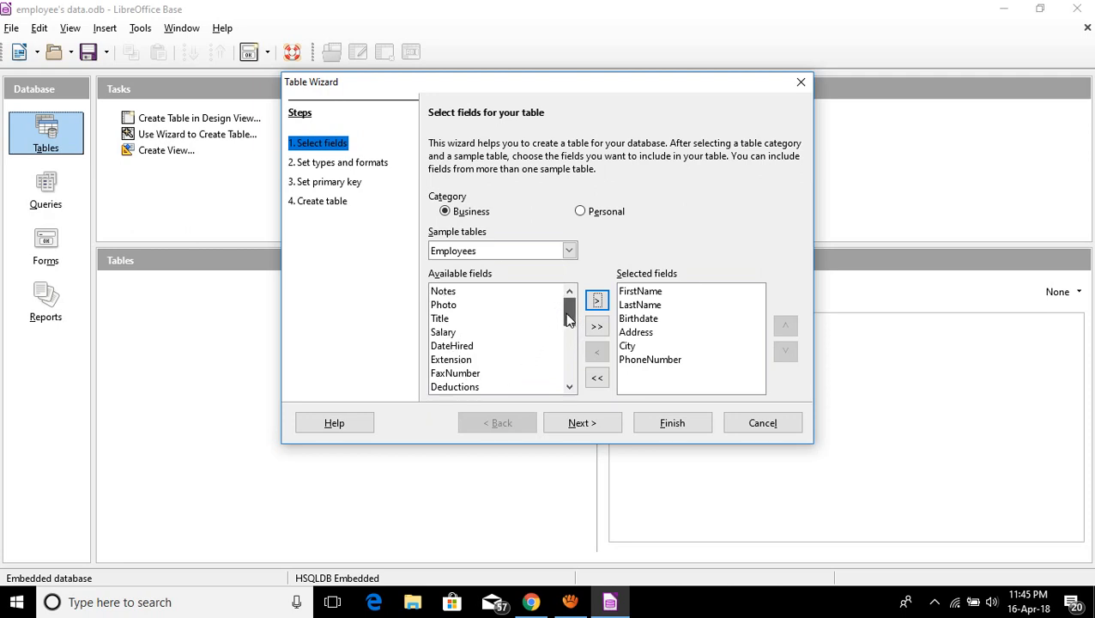
{"action": "left_click_drag", "start_coordinate": [568, 318], "coordinate": [568, 338]}
{"action": "left_click", "coordinate": [459, 338]}
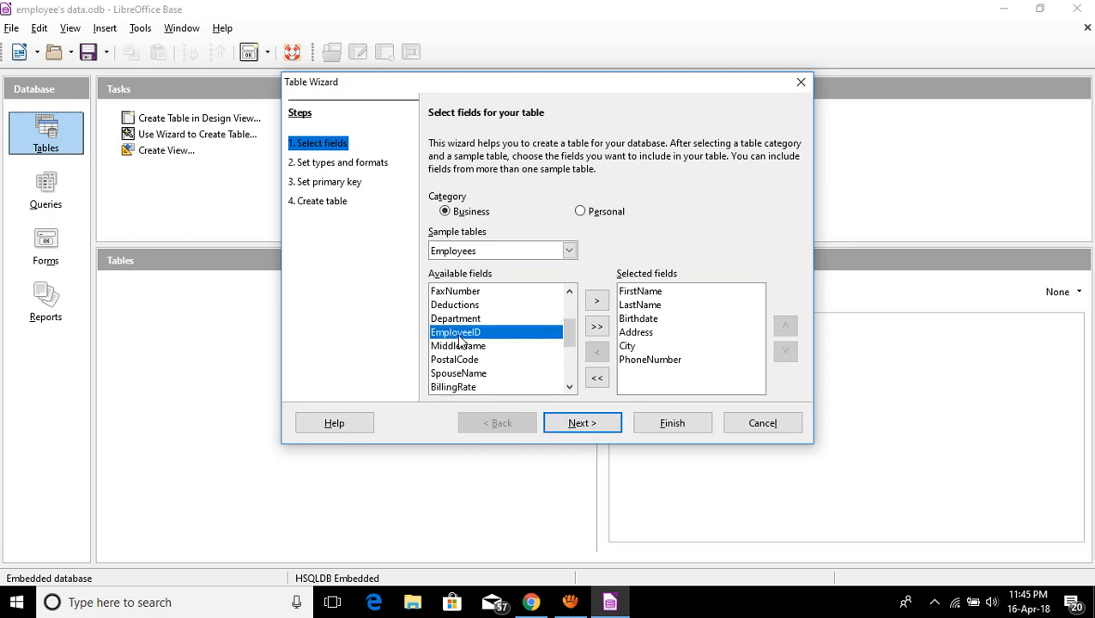
{"action": "left_click", "coordinate": [595, 301]}
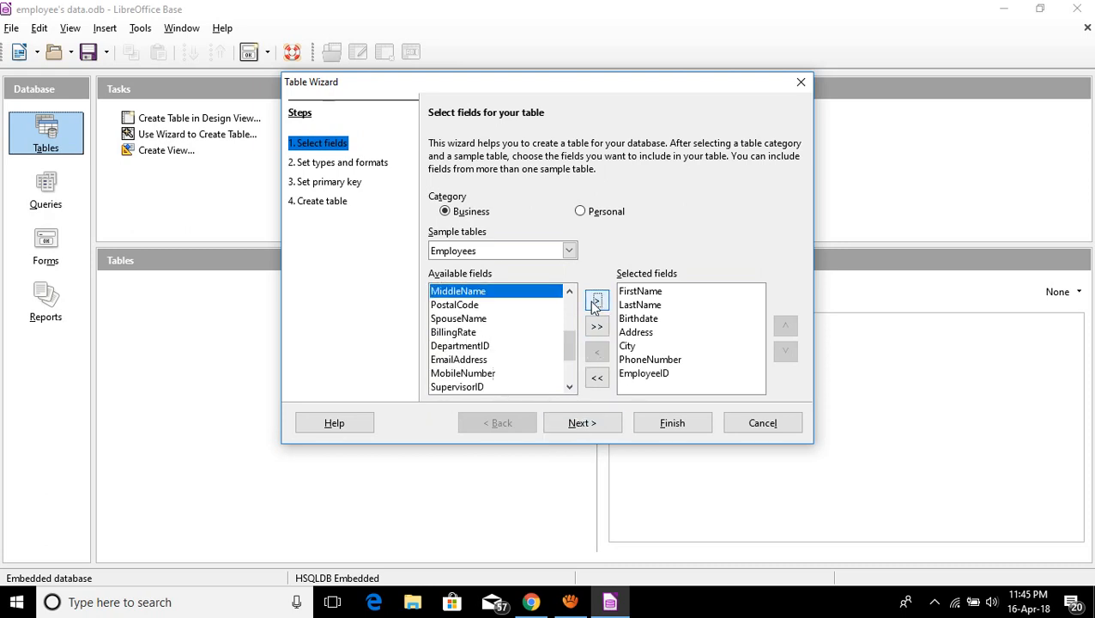
{"action": "left_click", "coordinate": [474, 360]}
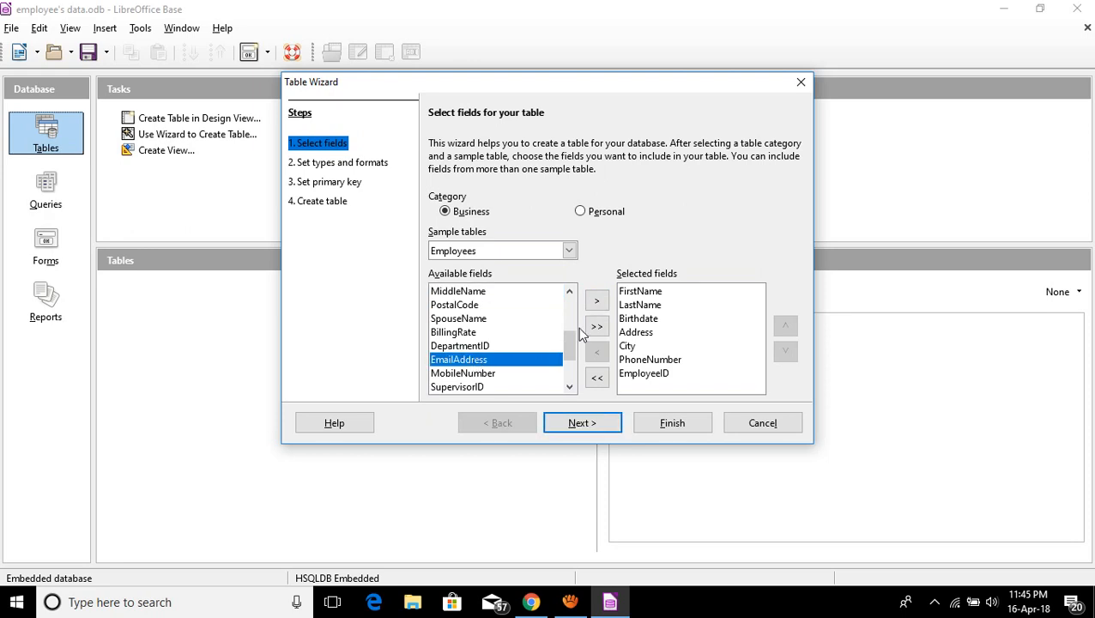
{"action": "left_click", "coordinate": [598, 300]}
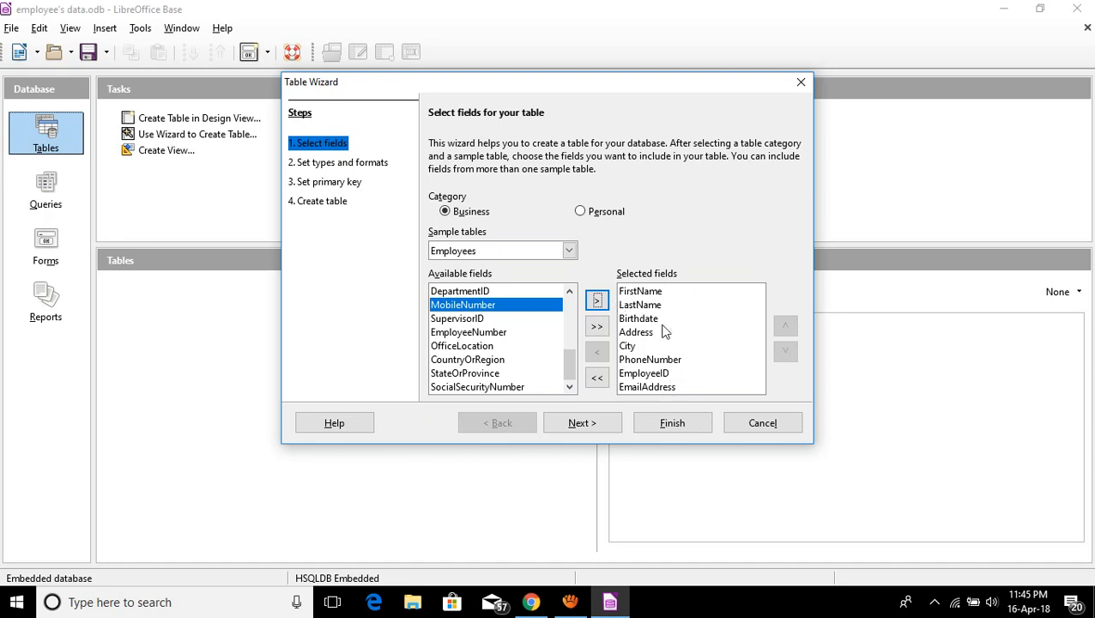
{"action": "left_click", "coordinate": [578, 425]}
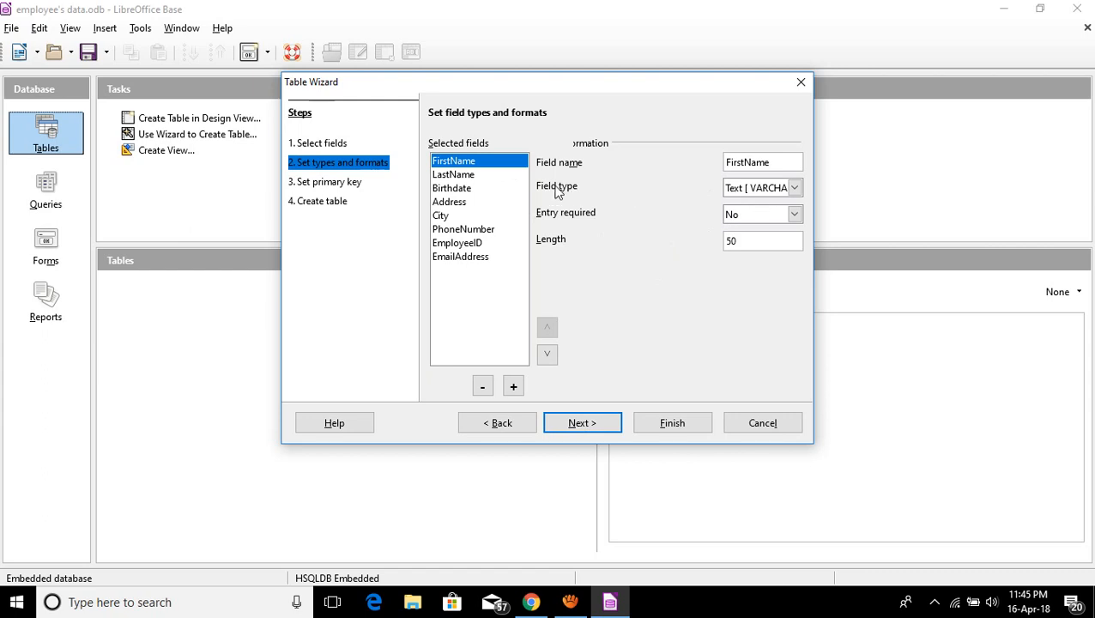
Make FirstName, LastName and Birthdate required entries.
{"action": "left_click", "coordinate": [463, 175]}
{"action": "left_click", "coordinate": [459, 189]}
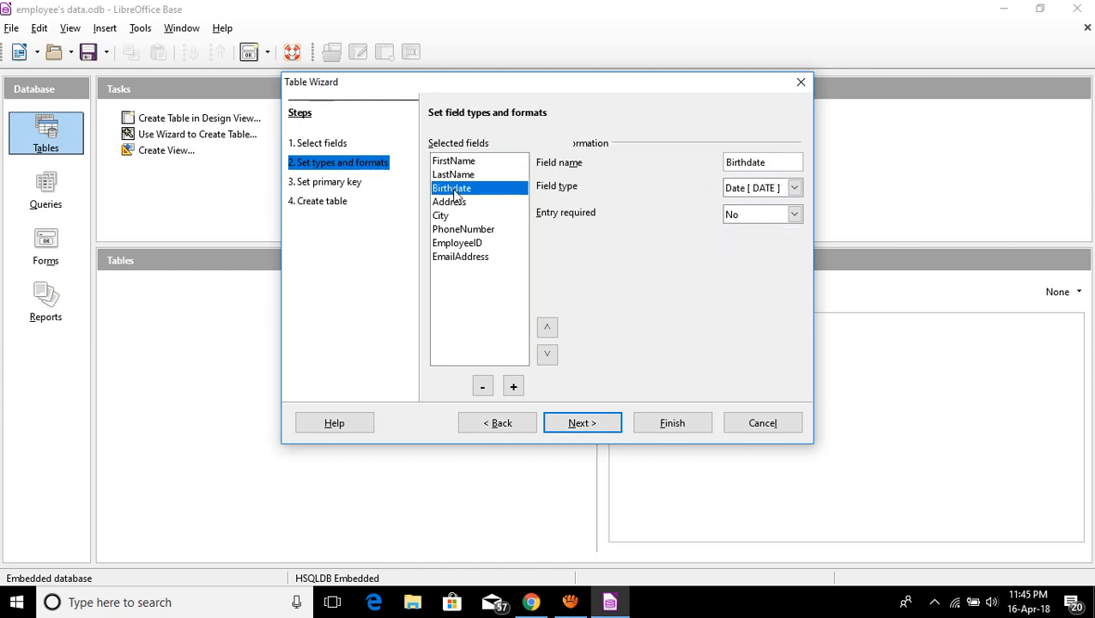
{"action": "left_click", "coordinate": [453, 203]}
{"action": "left_click", "coordinate": [459, 162]}
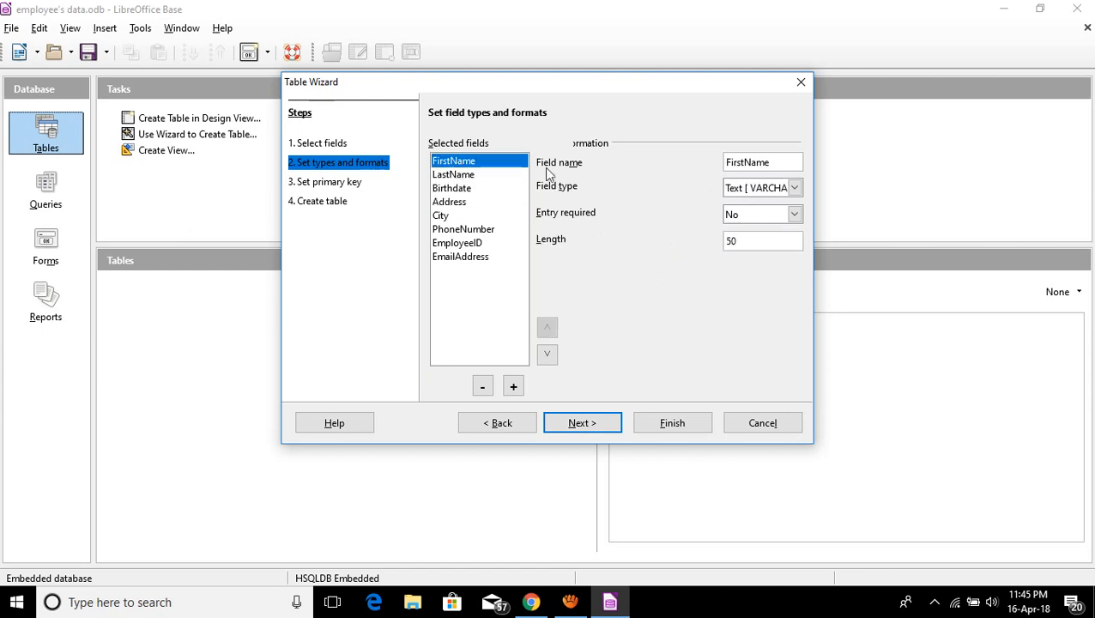
{"action": "left_click", "coordinate": [794, 215]}
{"action": "left_click", "coordinate": [762, 239]}
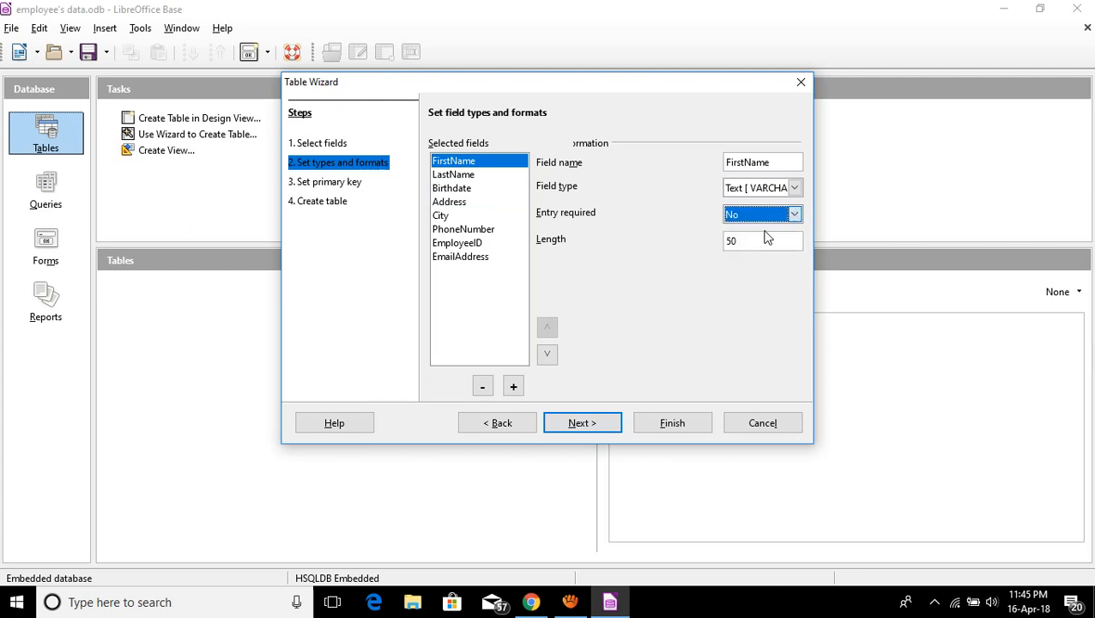
{"action": "left_click", "coordinate": [455, 175]}
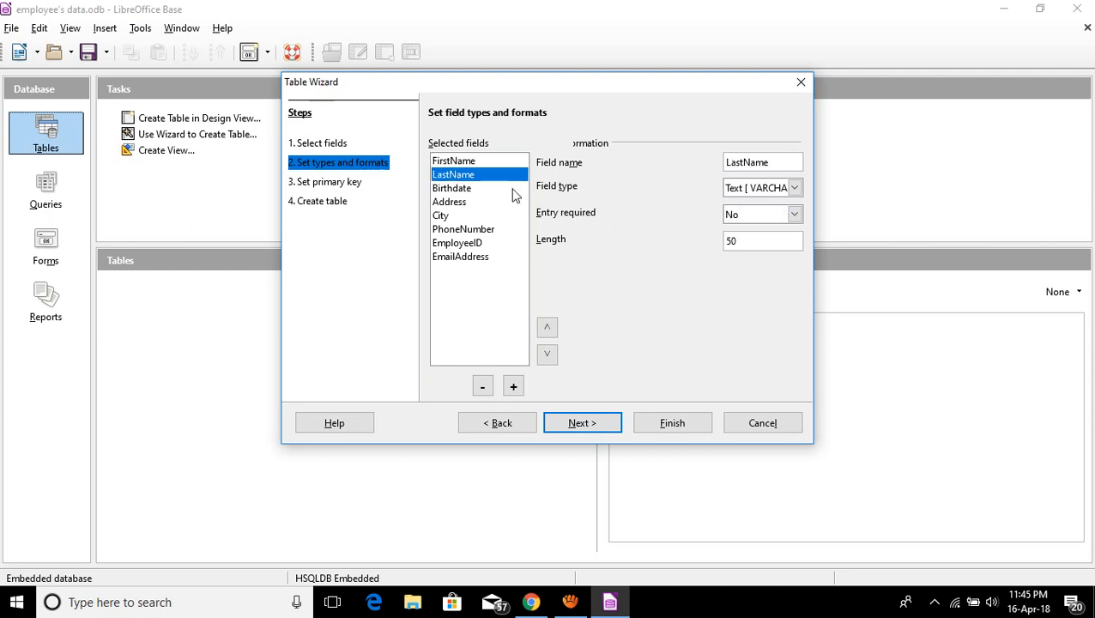
{"action": "left_click", "coordinate": [795, 214]}
{"action": "left_click", "coordinate": [747, 230]}
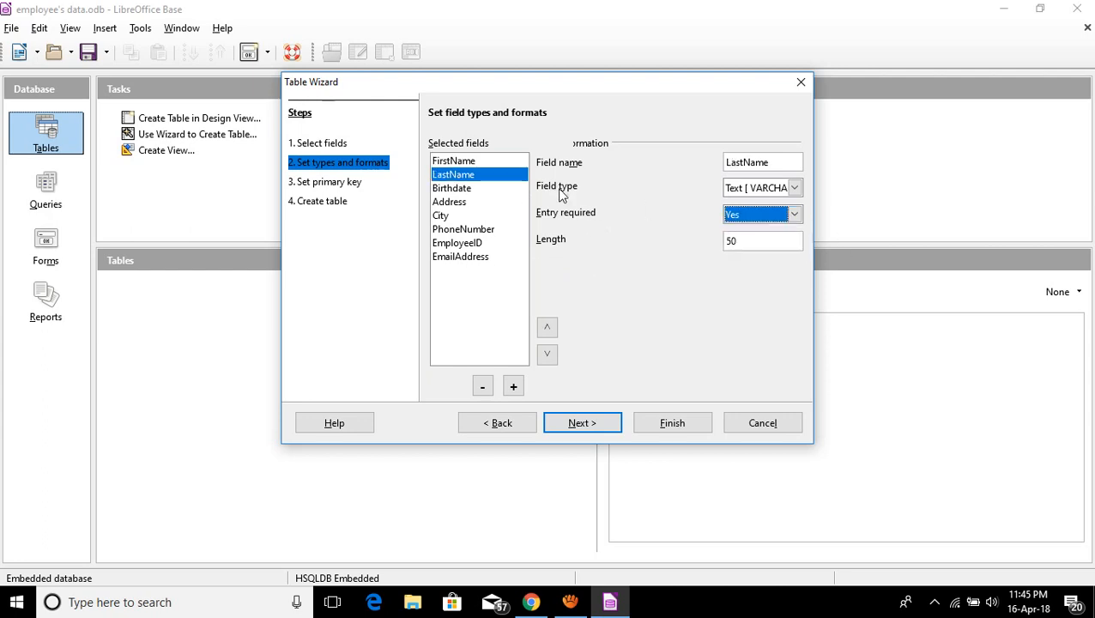
{"action": "left_click", "coordinate": [477, 188]}
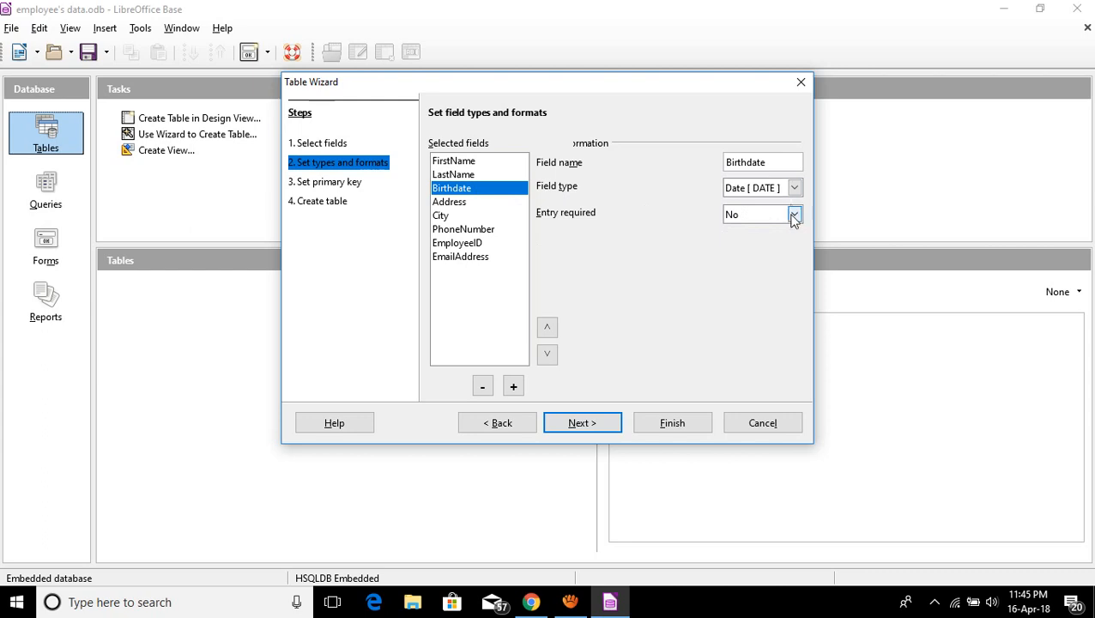
{"action": "left_click", "coordinate": [795, 214]}
{"action": "left_click", "coordinate": [731, 241]}
Set the Entry required option for the Address and City fields.
{"action": "left_click", "coordinate": [486, 204]}
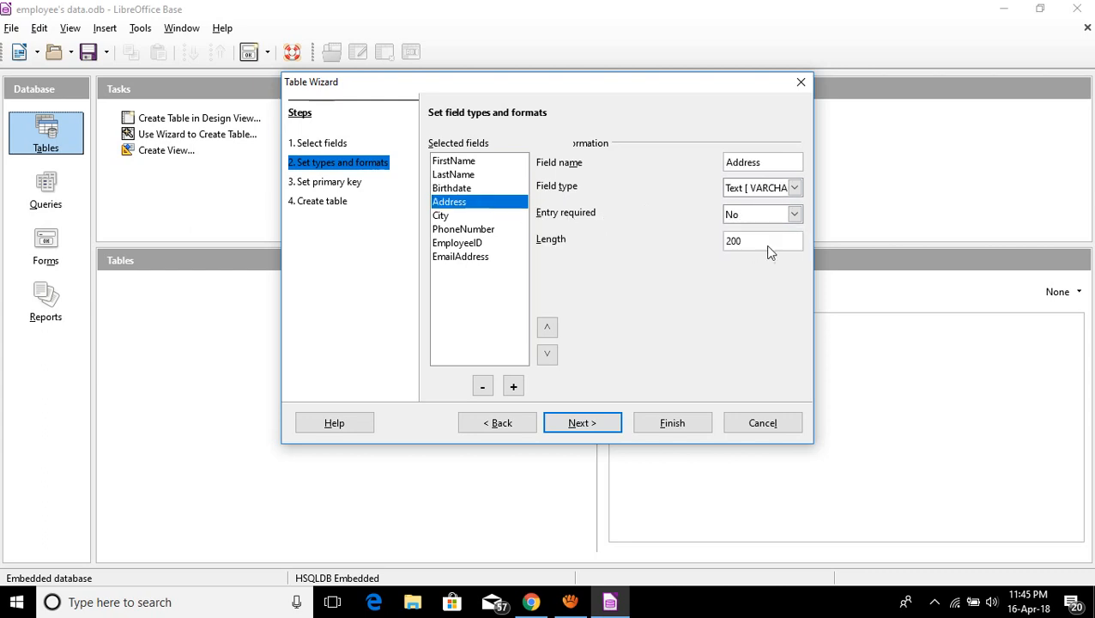
{"action": "left_click", "coordinate": [794, 215]}
{"action": "left_click", "coordinate": [736, 243]}
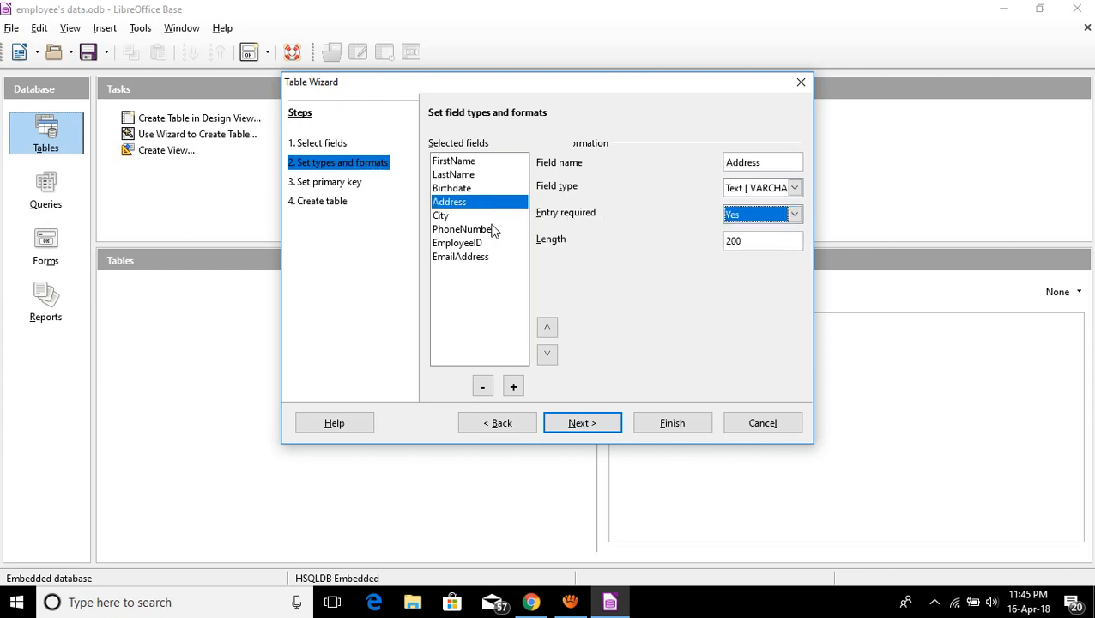
{"action": "left_click", "coordinate": [461, 216]}
{"action": "left_click", "coordinate": [794, 215]}
{"action": "left_click", "coordinate": [736, 244]}
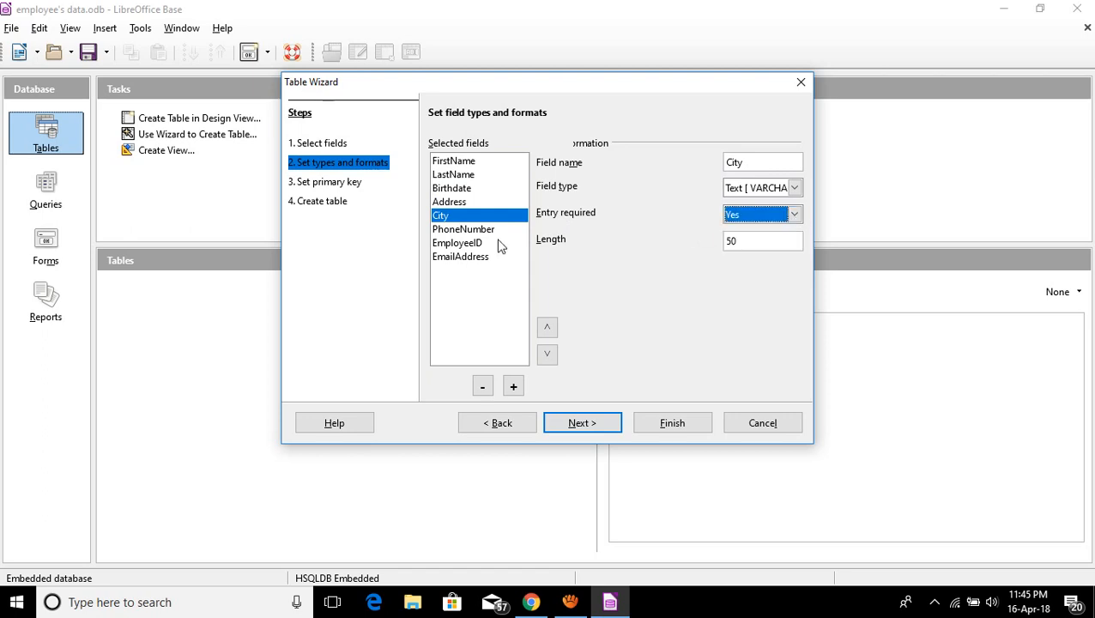
Make PhoneNumber a Number field and rename fields to Phone Number, First Name, Last Name, Employee-ID.
{"action": "left_click", "coordinate": [478, 231]}
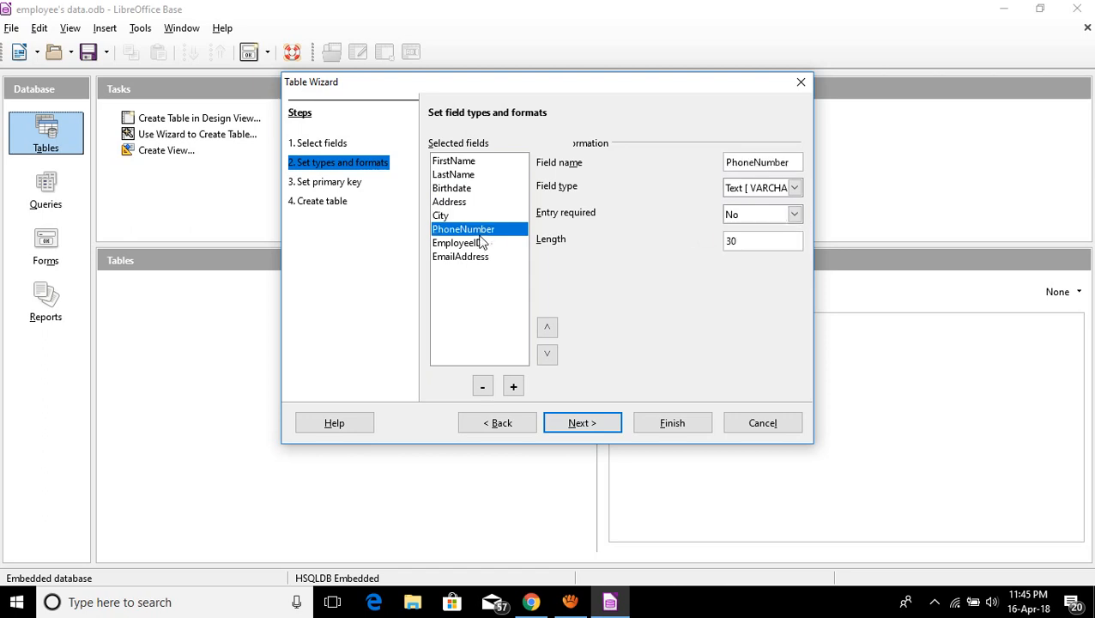
{"action": "left_click", "coordinate": [795, 189]}
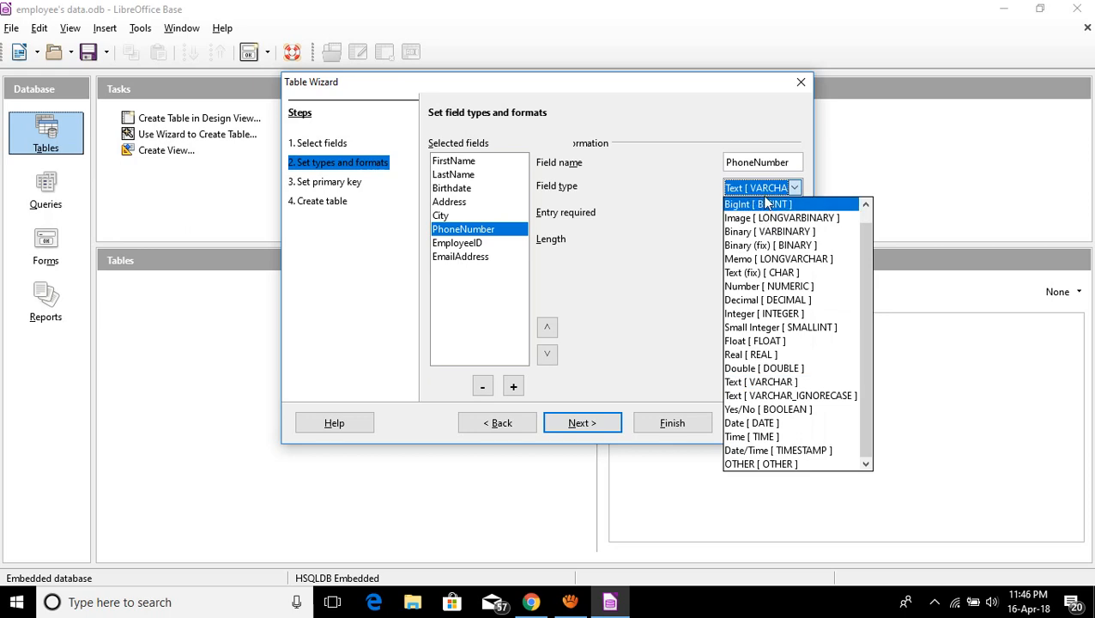
{"action": "left_click", "coordinate": [784, 292]}
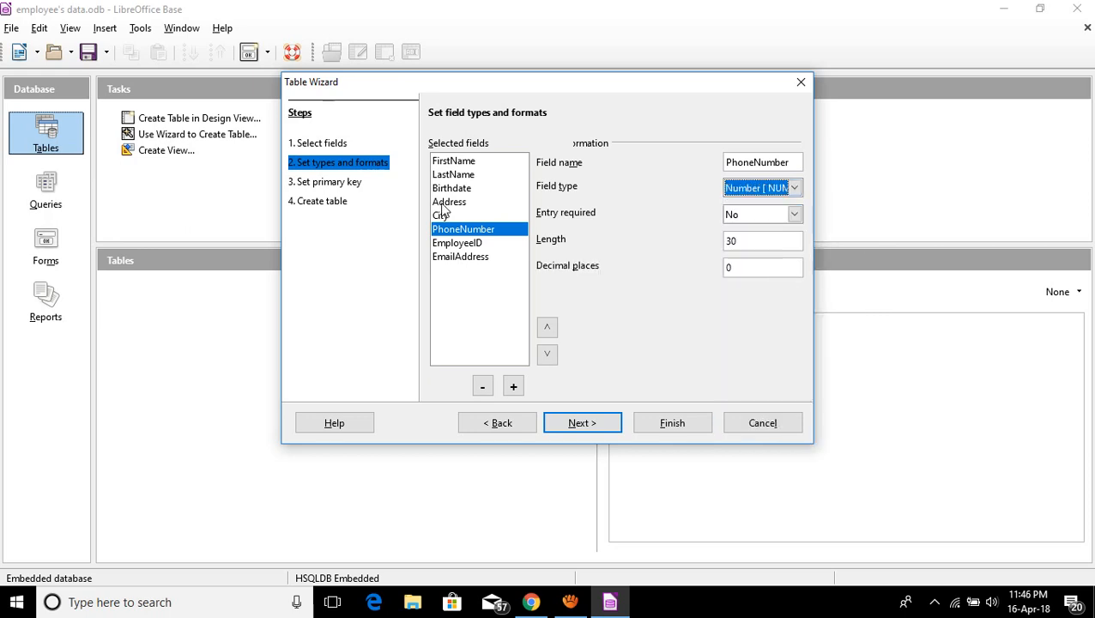
{"action": "left_click", "coordinate": [757, 162]}
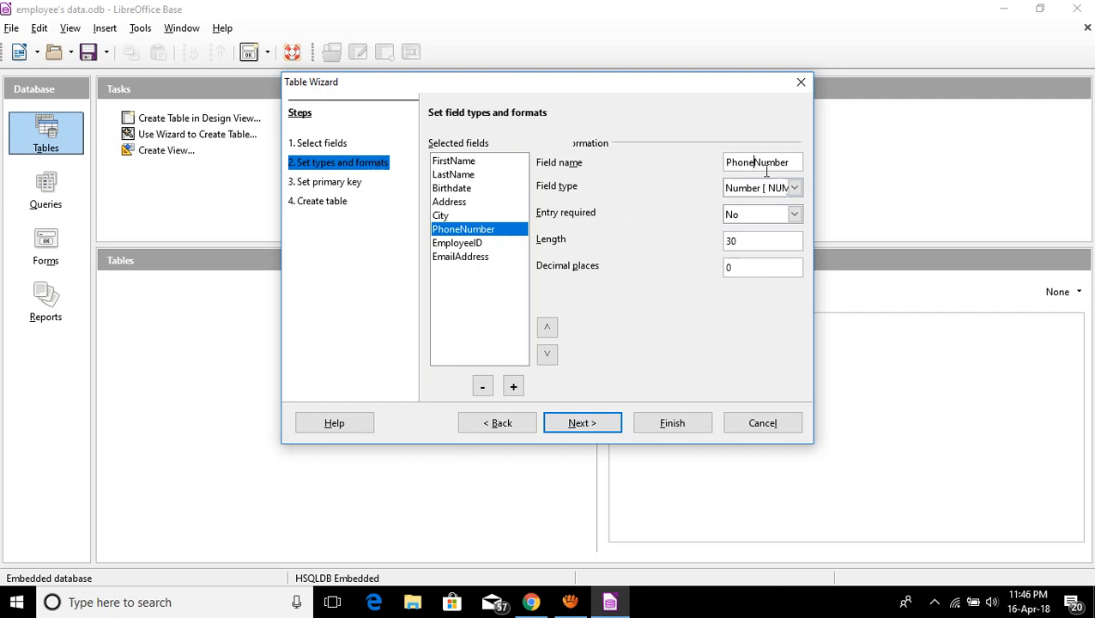
{"action": "left_click", "coordinate": [454, 163]}
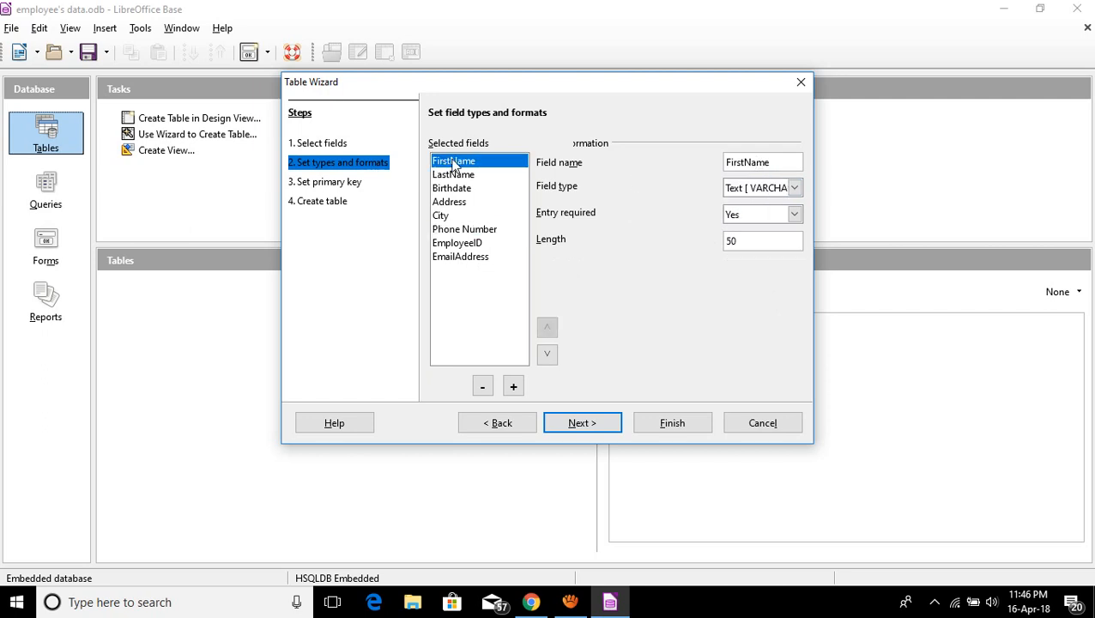
{"action": "left_click", "coordinate": [742, 164]}
{"action": "left_click", "coordinate": [462, 175]}
{"action": "left_click", "coordinate": [744, 164]}
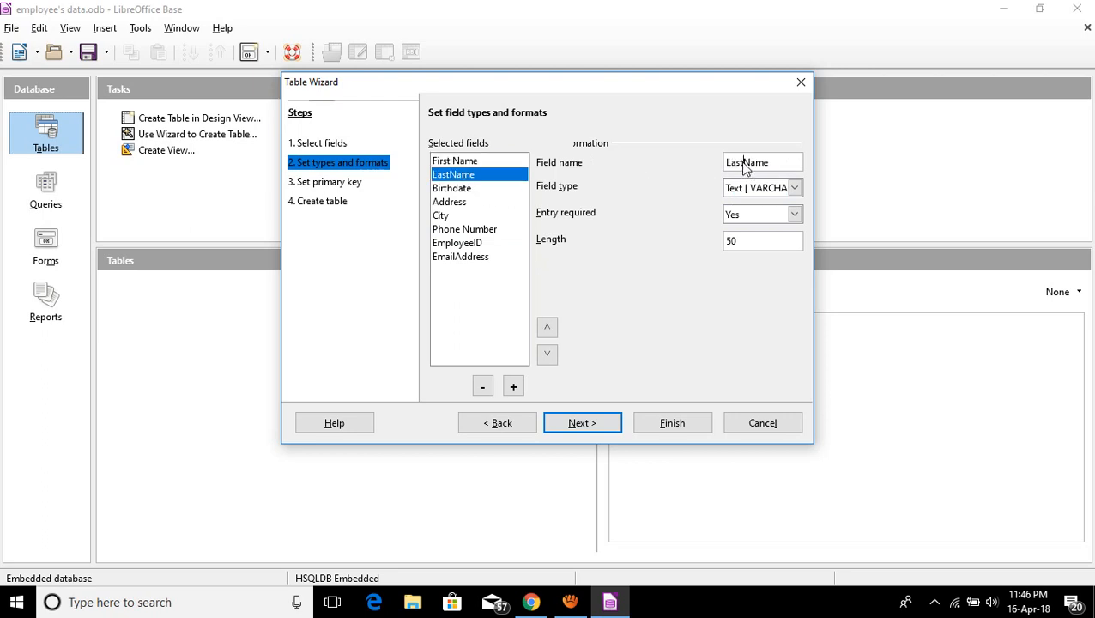
{"action": "left_click", "coordinate": [455, 188]}
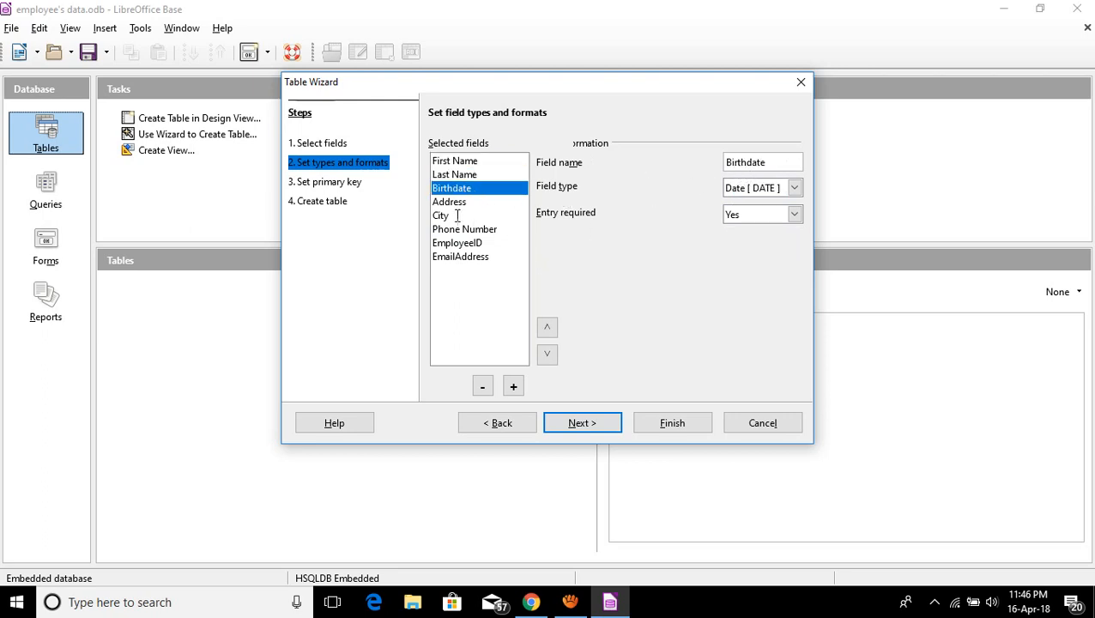
{"action": "left_click", "coordinate": [463, 243]}
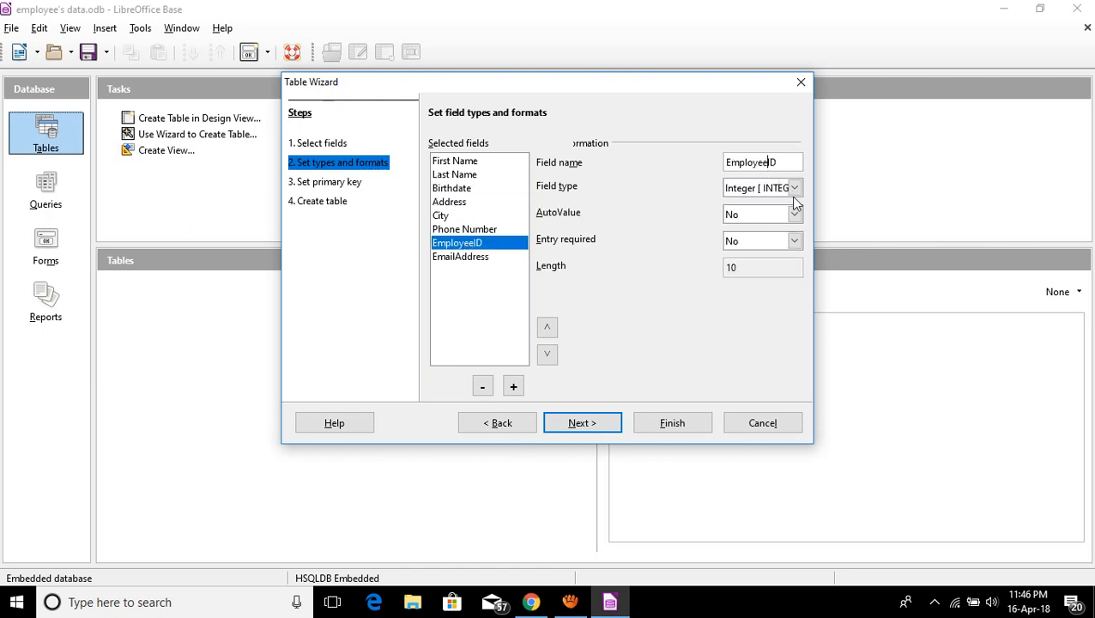
{"action": "type", "text": "-"}
Rename EmailAddress to Email Address, leave it optional, and set Employee-ID AutoValue to Yes.
{"action": "left_click", "coordinate": [470, 262]}
{"action": "left_click", "coordinate": [749, 163]}
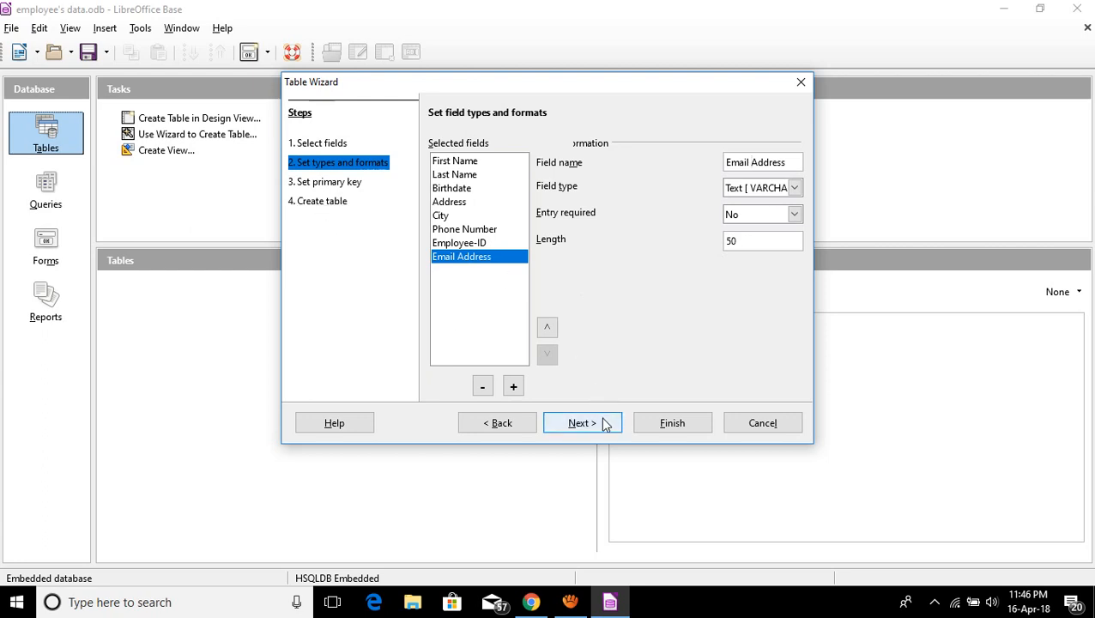
{"action": "left_click", "coordinate": [777, 214]}
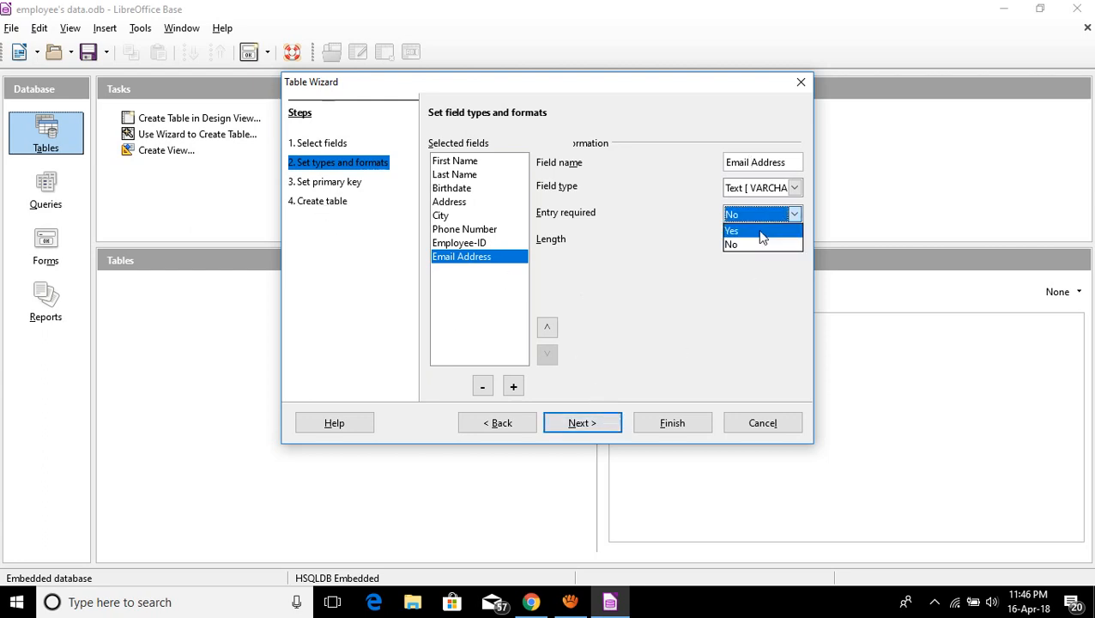
{"action": "left_click", "coordinate": [760, 243]}
{"action": "left_click", "coordinate": [468, 242]}
{"action": "left_click", "coordinate": [744, 218]}
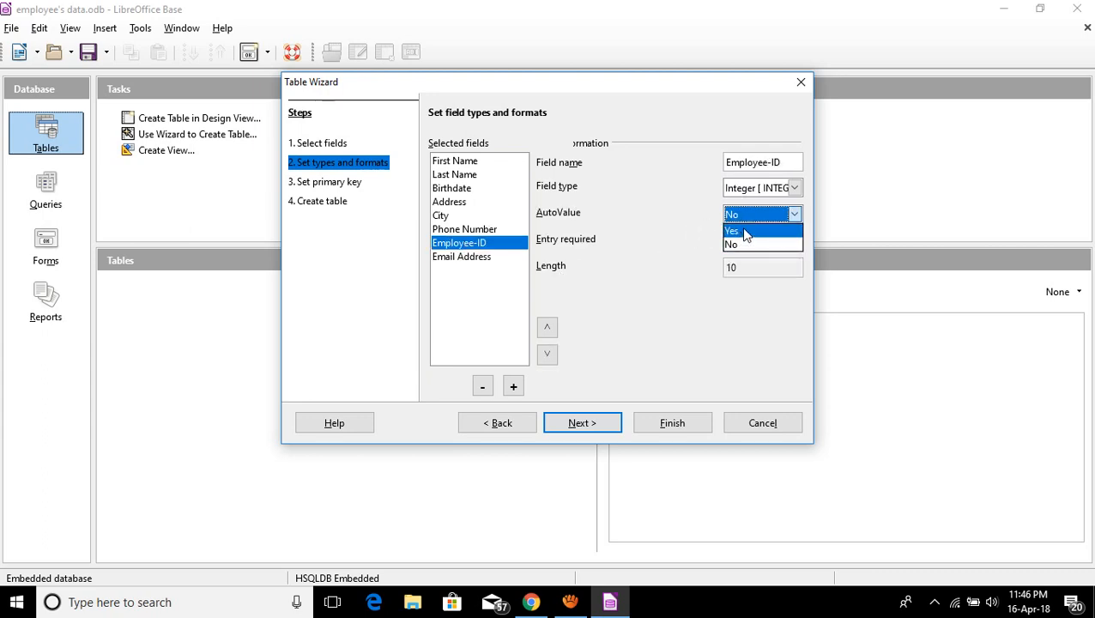
{"action": "left_click", "coordinate": [737, 232]}
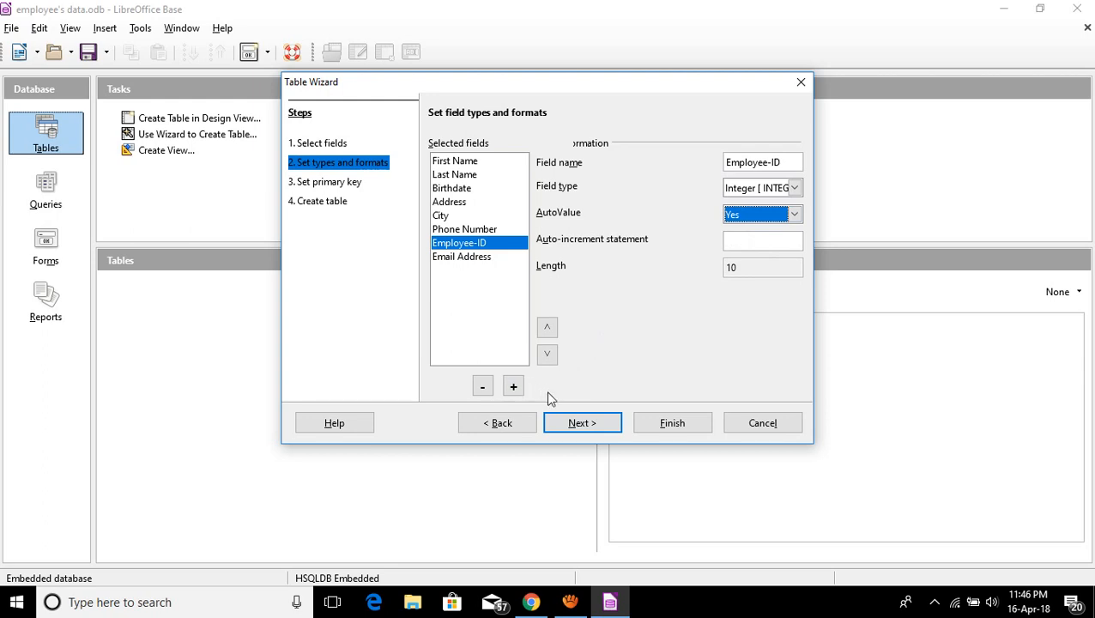
Use the existing Employee-ID field as the primary key with Auto value enabled.
{"action": "left_click", "coordinate": [597, 421]}
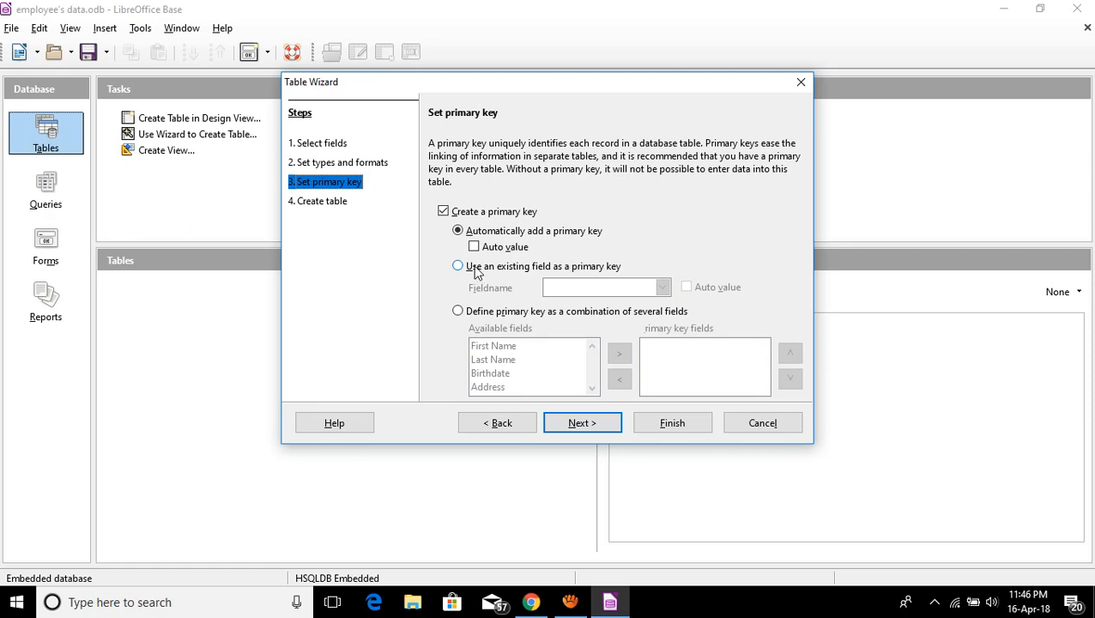
{"action": "left_click", "coordinate": [477, 268]}
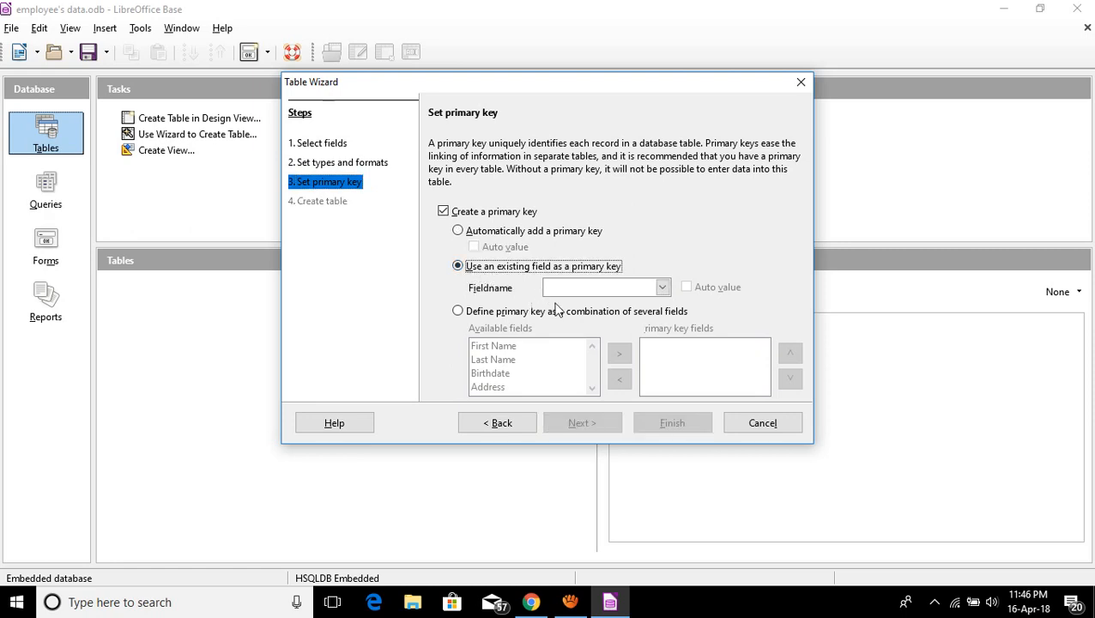
{"action": "left_click", "coordinate": [660, 287]}
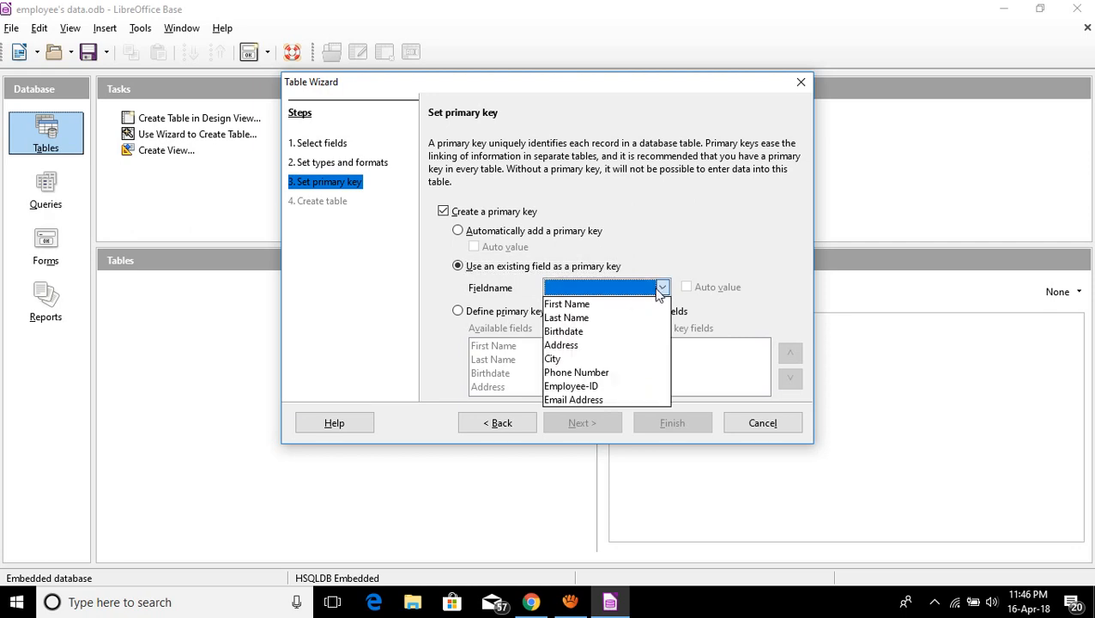
{"action": "left_click", "coordinate": [596, 387]}
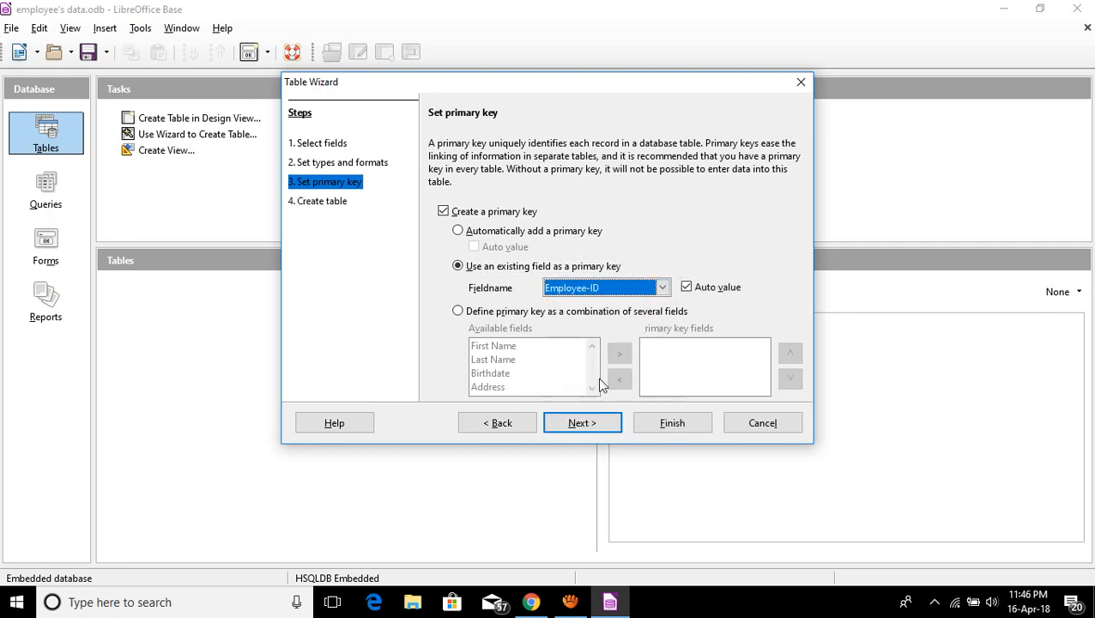
{"action": "left_click", "coordinate": [697, 289]}
{"action": "left_click", "coordinate": [584, 423]}
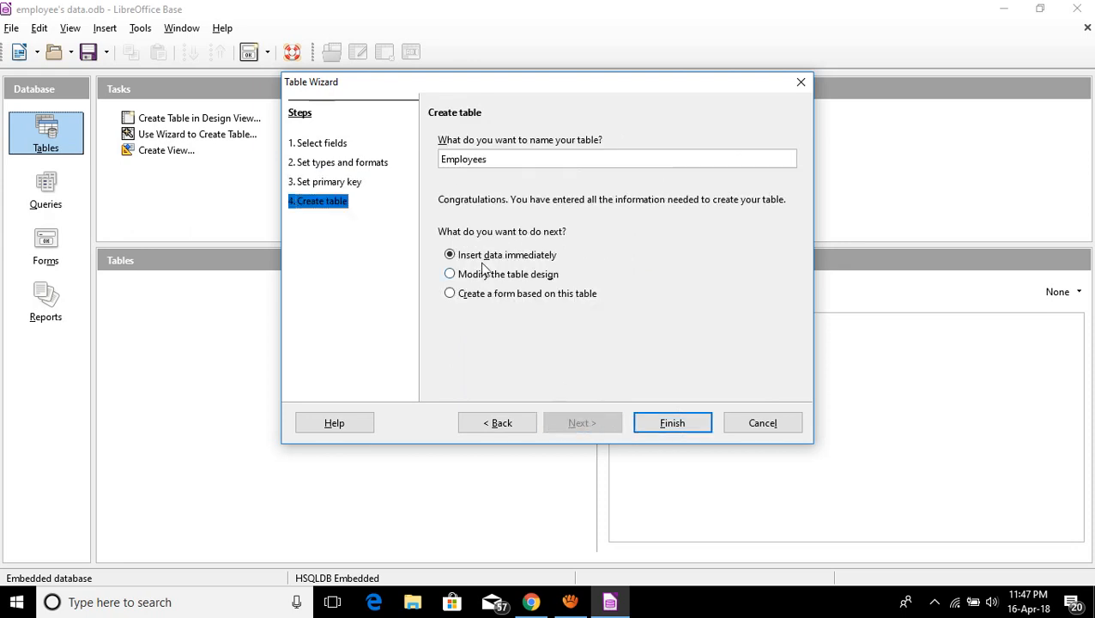
Append 's data to the table name so it reads Employees's data.
{"action": "left_click", "coordinate": [515, 160]}
{"action": "type", "text": "'s data"}
{"action": "left_click", "coordinate": [667, 426]}
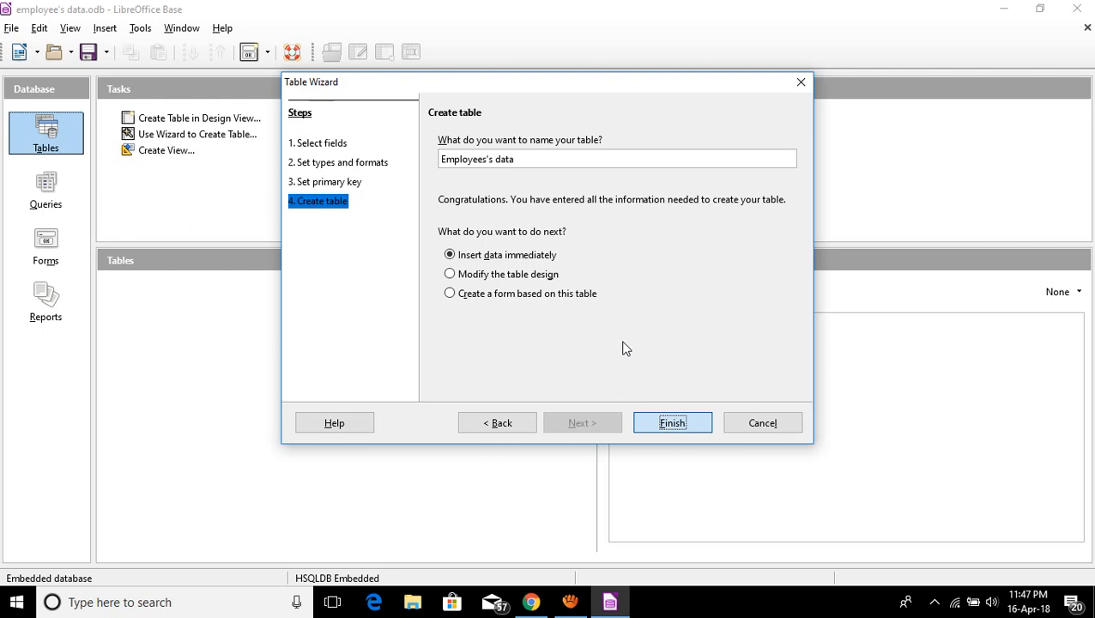
Create the table and enter the first employee's first name, last name and birthdate.
{"action": "left_click", "coordinate": [678, 423]}
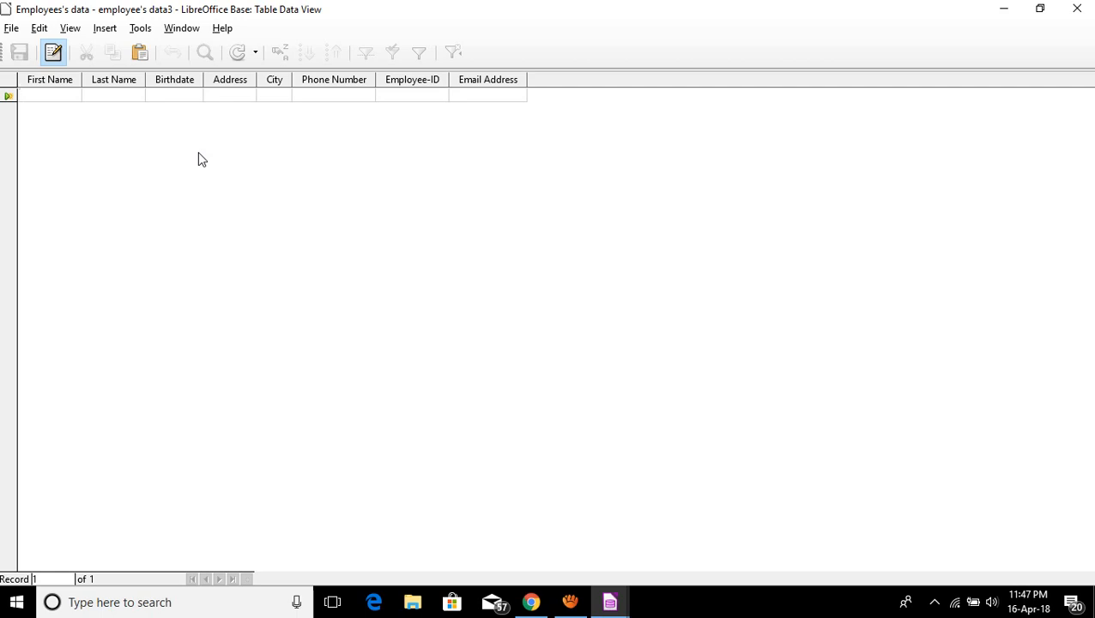
{"action": "left_click", "coordinate": [68, 98]}
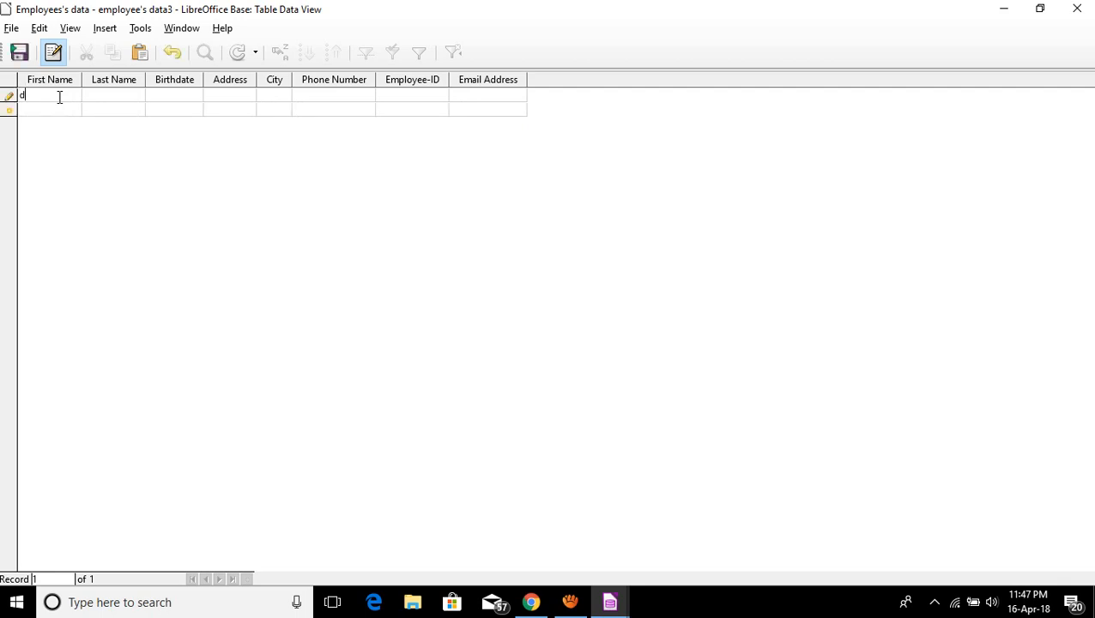
{"action": "key", "text": "Tab"}
{"action": "type", "text": "mad"}
{"action": "key", "text": "Tab"}
{"action": "type", "text": "11091"}
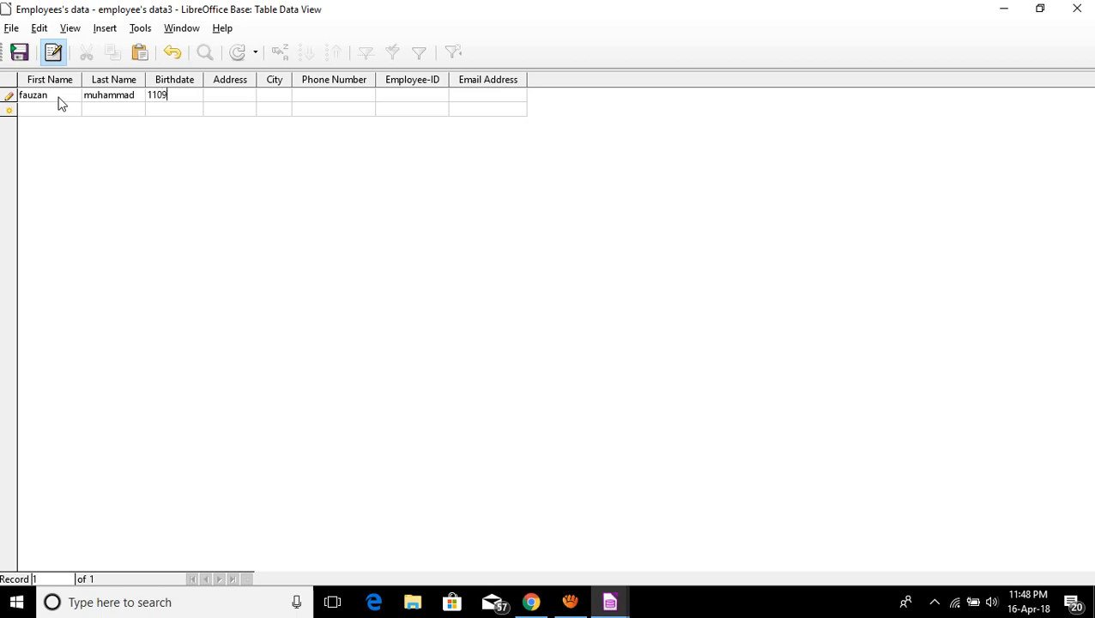
{"action": "key", "text": "BackSpace"}
{"action": "type", "text": "97"}
{"action": "key", "text": "Tab"}
{"action": "key", "text": "BackSpace"}
{"action": "key", "text": "BackSpace"}
{"action": "key", "text": "BackSpace"}
{"action": "key", "text": "BackSpace"}
{"action": "key", "text": "BackSpace"}
{"action": "key", "text": "BackSpace"}
{"action": "type", "text": "/09/97"}
{"action": "key", "text": "Tab"}
Fill in the first employee's address, city, phone and e-mail, then widen the City and Email Address columns.
{"action": "key", "text": "BackSpace"}
{"action": "key", "text": "BackSpace"}
{"action": "key", "text": "BackSpace"}
{"action": "key", "text": "BackSpace"}
{"action": "key", "text": "Tab"}
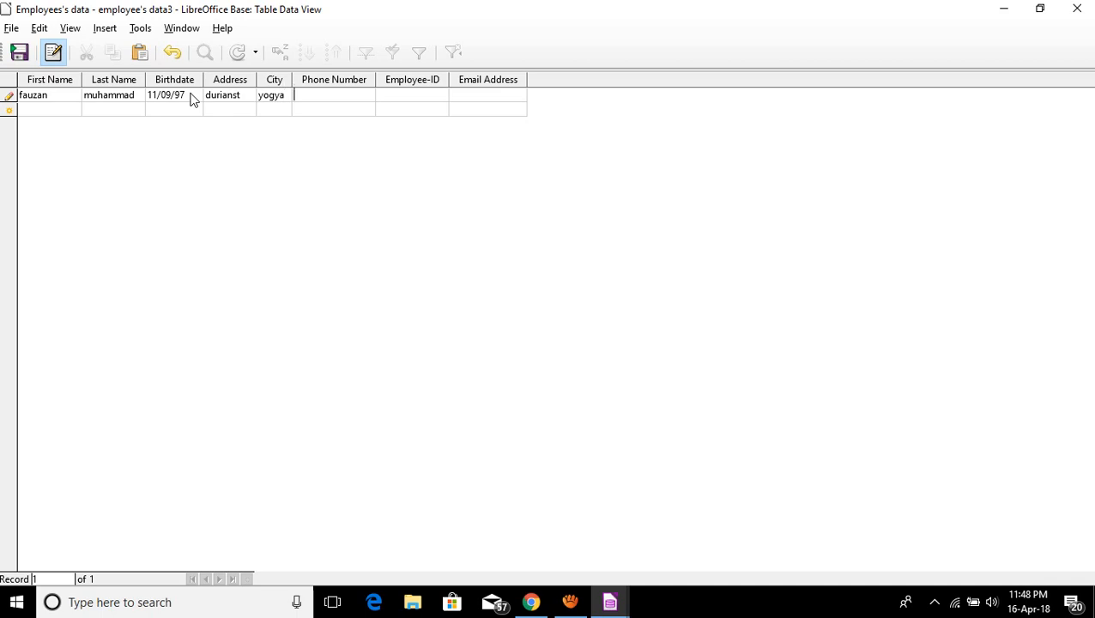
{"action": "key", "text": "BackSpace"}
{"action": "key", "text": "BackSpace"}
{"action": "key", "text": "BackSpace"}
{"action": "key", "text": "BackSpace"}
{"action": "key", "text": "BackSpace"}
{"action": "key", "text": "BackSpace"}
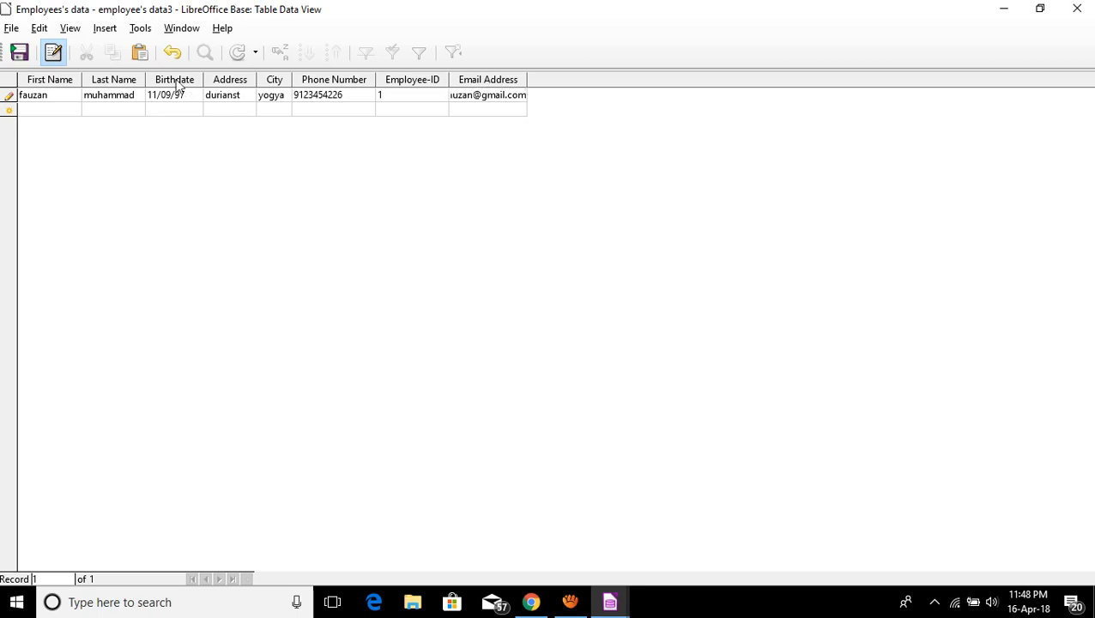
{"action": "left_click_drag", "start_coordinate": [527, 81], "coordinate": [600, 81]}
{"action": "left_click_drag", "start_coordinate": [295, 81], "coordinate": [327, 81]}
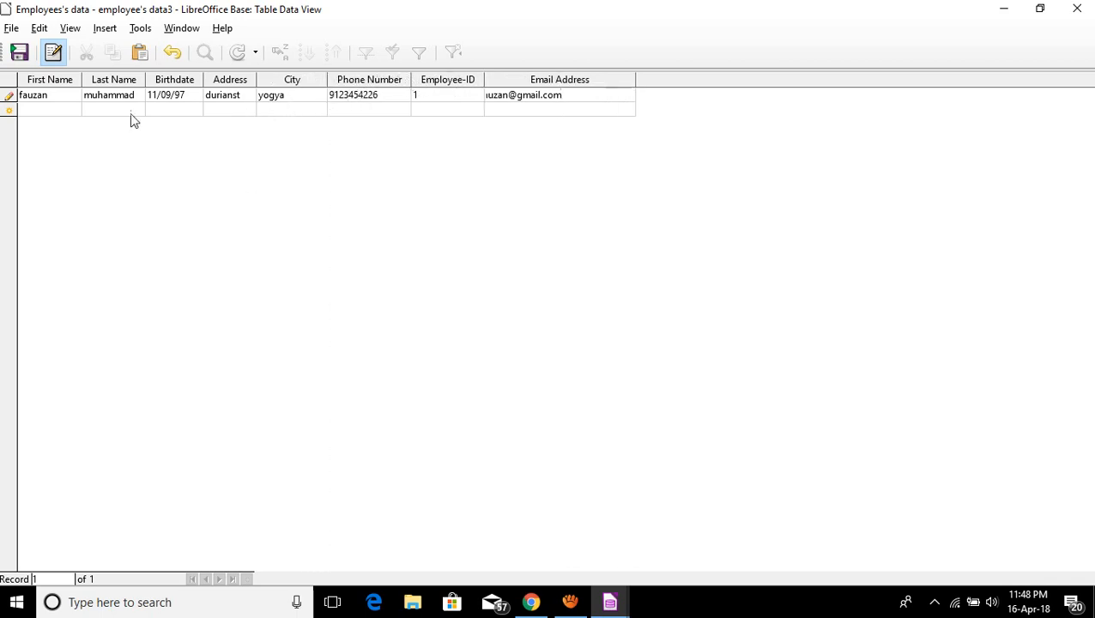
Commit the first record and enter the second employee's first name, last name and birthdate.
{"action": "left_click", "coordinate": [538, 114]}
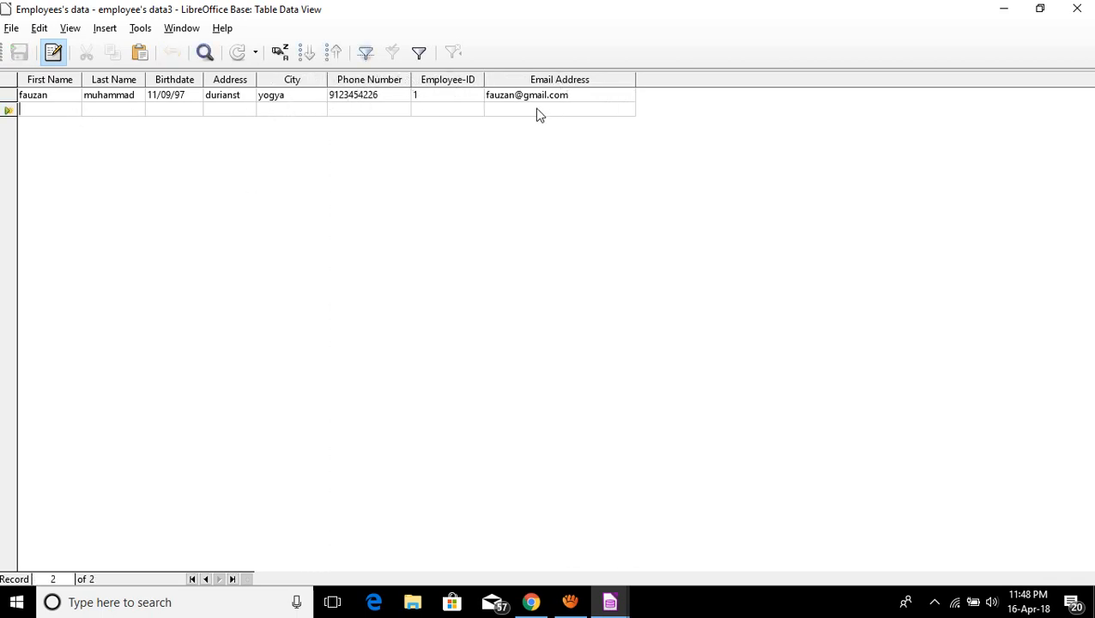
{"action": "left_click", "coordinate": [35, 110]}
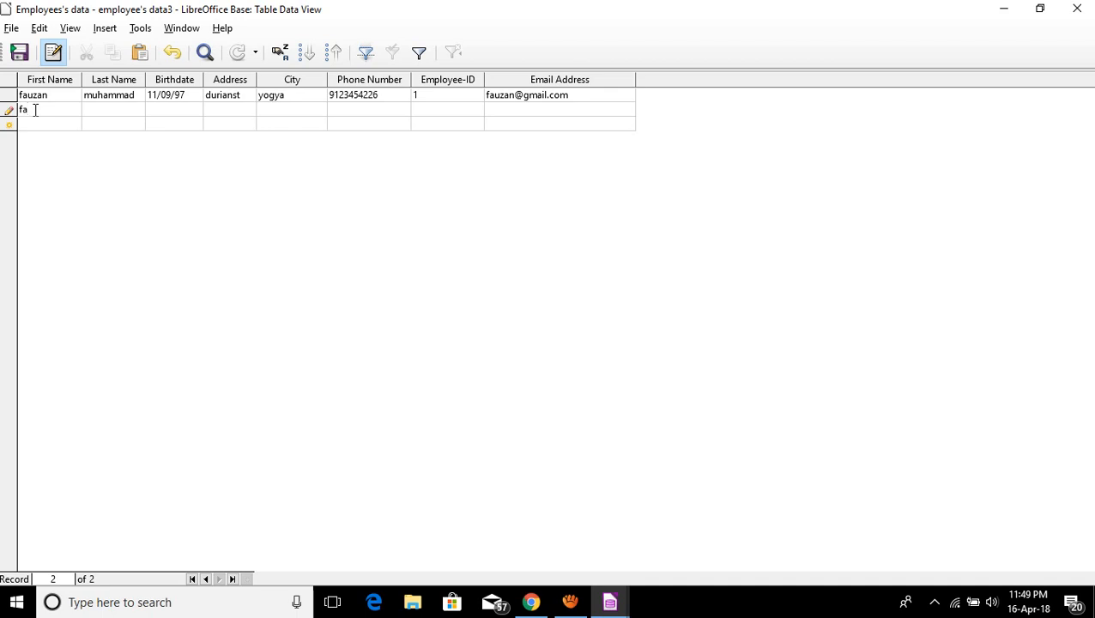
{"action": "key", "text": "Tab"}
{"action": "type", "text": "12"}
{"action": "type", "text": "/"}
{"action": "type", "text": "12"}
{"action": "type", "text": "/"}
{"action": "type", "text": "99"}
Fill in the second employee's address, phone number and e-mail, then commit the record.
{"action": "type", "text": "pandan st"}
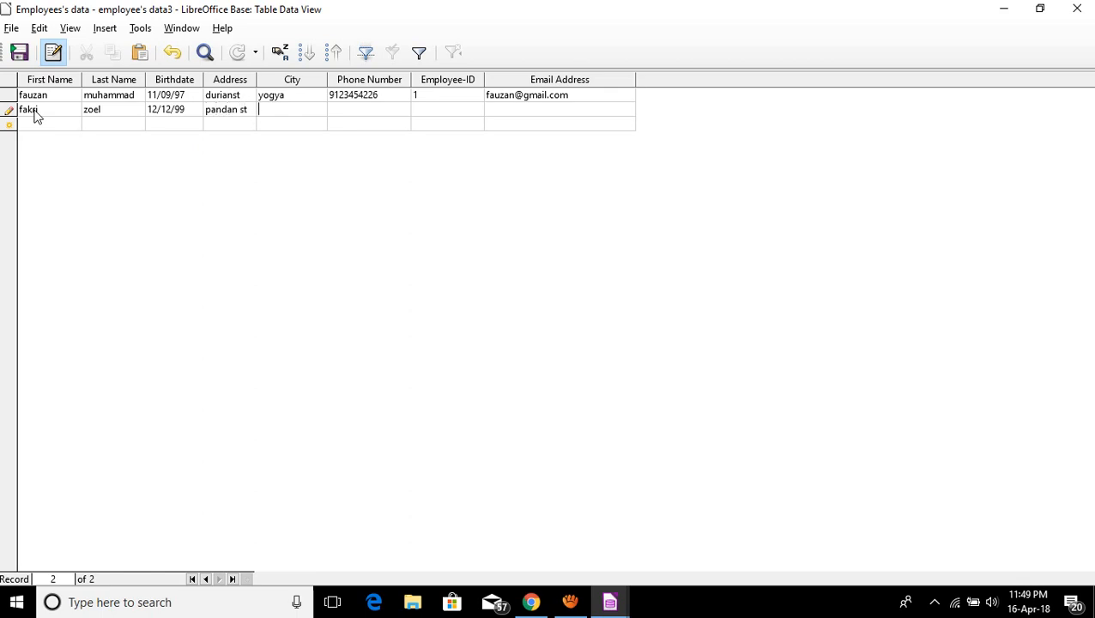
{"action": "type", "text": "solo"}
{"action": "key", "text": "Tab"}
{"action": "type", "text": "6289816"}
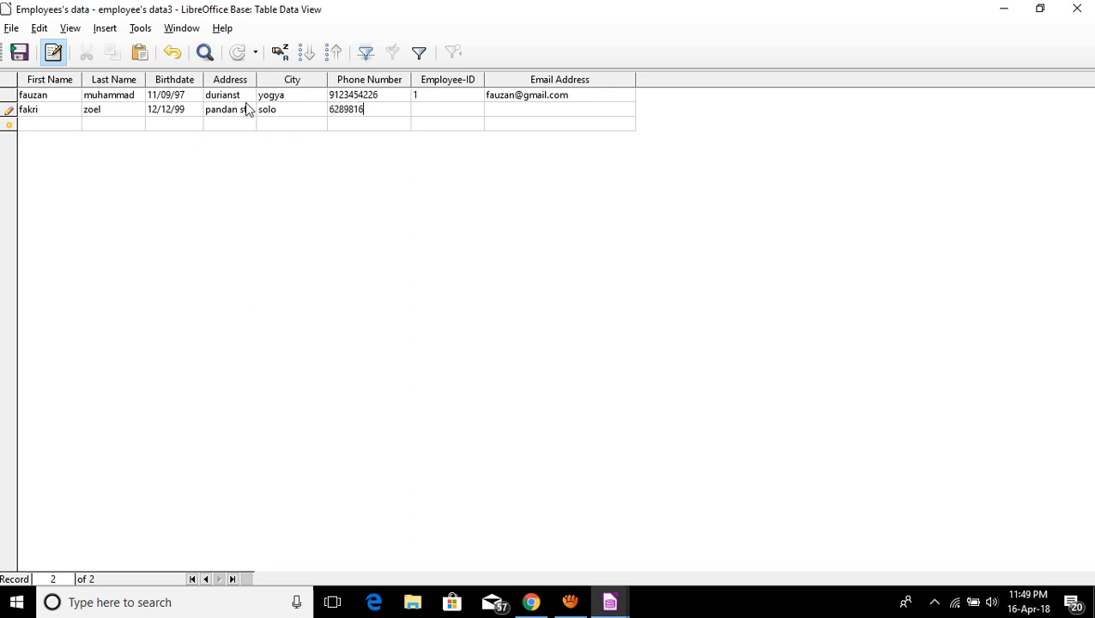
{"action": "type", "text": "62"}
{"action": "key", "text": "Tab"}
{"action": "type", "text": "2"}
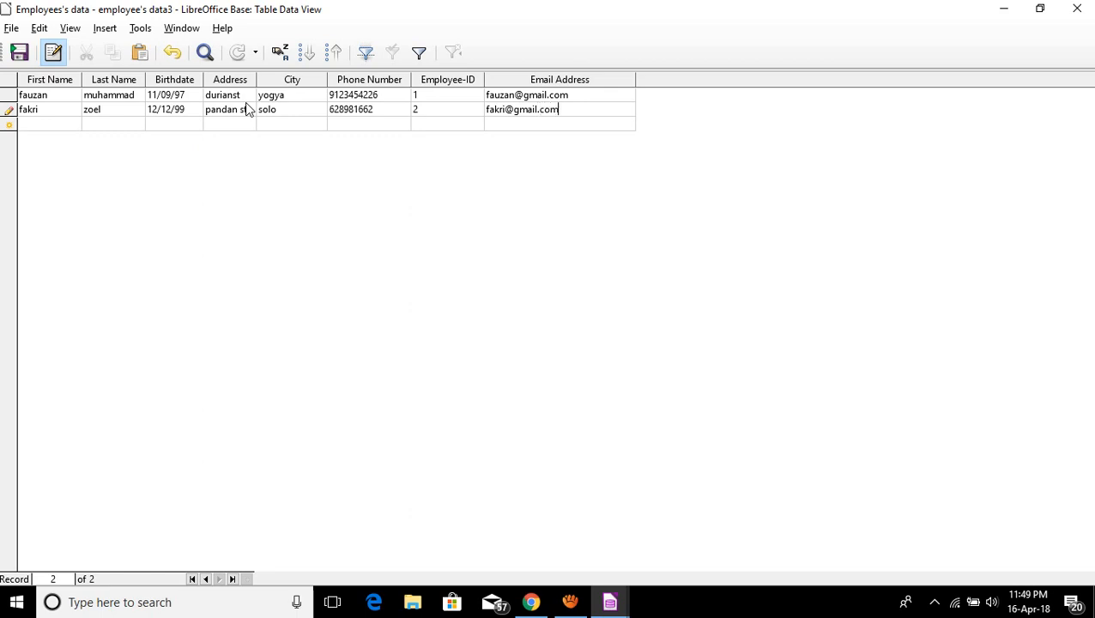
{"action": "left_click", "coordinate": [29, 124]}
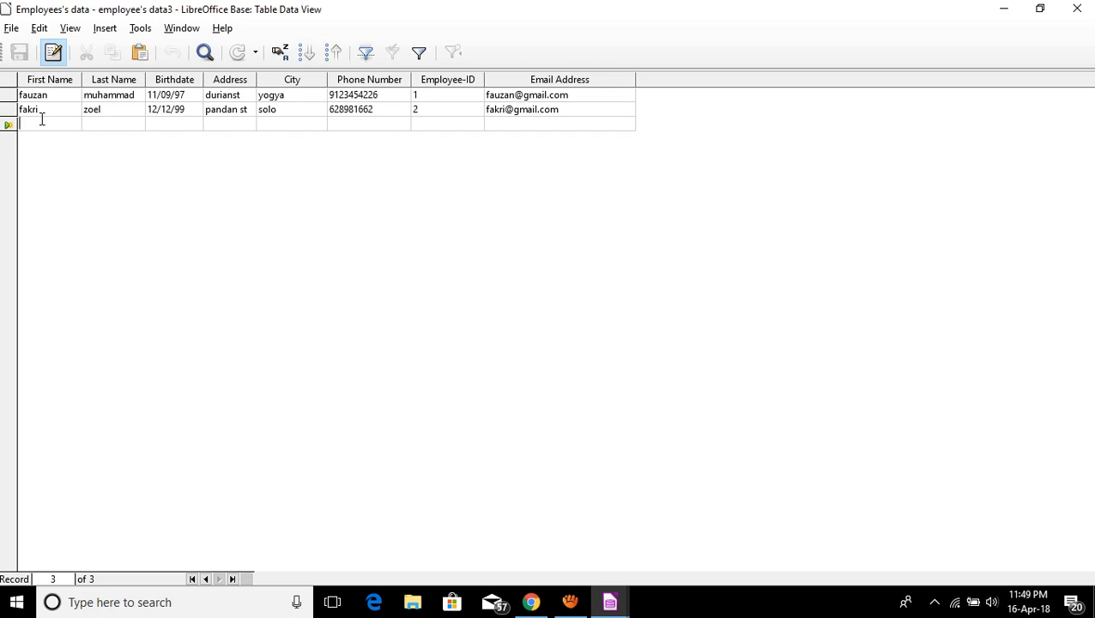
Enter employee 3's name, birthdate, address, city, phone number and e-mail, then commit the row.
{"action": "type", "text": "fa"}
{"action": "key", "text": "BackSpace"}
{"action": "key", "text": "BackSpace"}
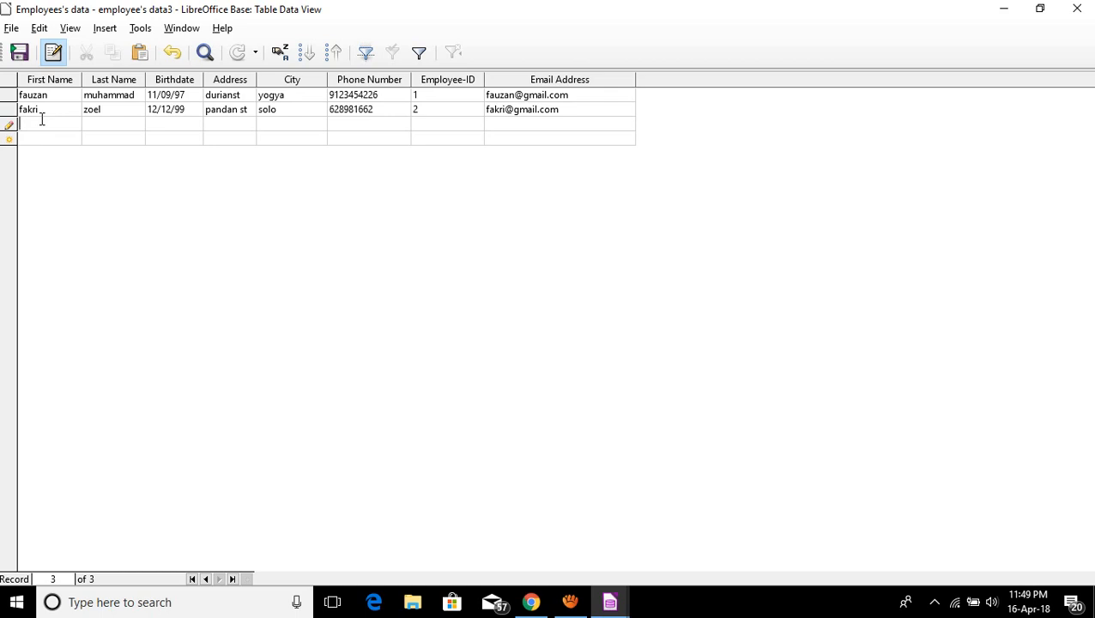
{"action": "type", "text": "13/"}
{"action": "type", "text": "08"}
{"action": "type", "text": "/99"}
{"action": "key", "text": "Tab"}
{"action": "type", "text": "ko"}
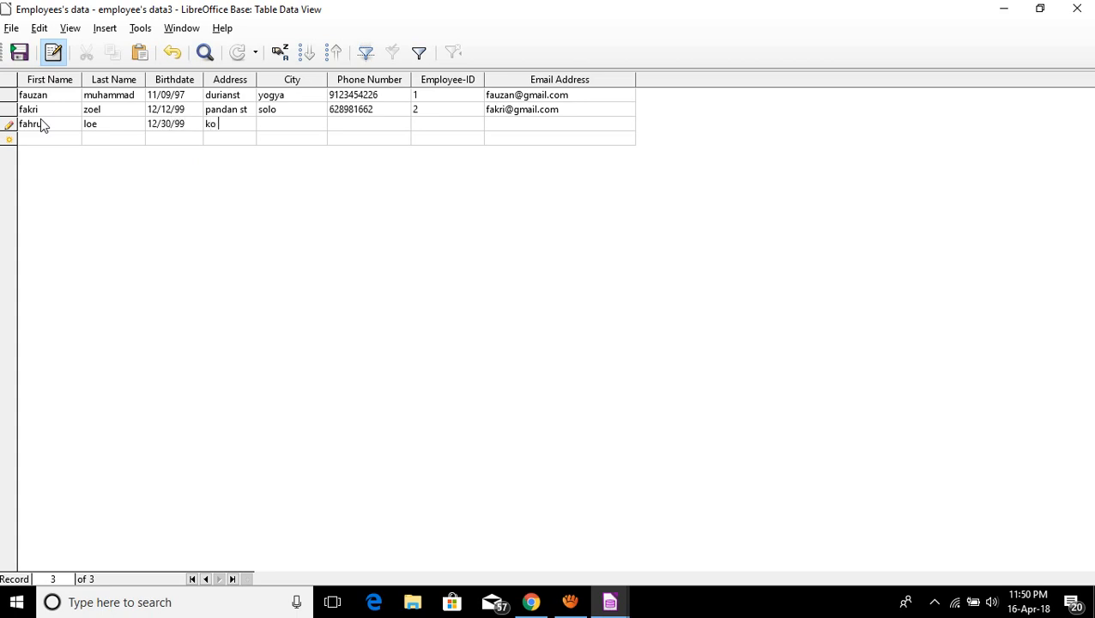
{"action": "type", "text": "lo st"}
{"action": "key", "text": "Tab"}
{"action": "type", "text": "sragen"}
{"action": "key", "text": "Tab"}
{"action": "key", "text": "Tab"}
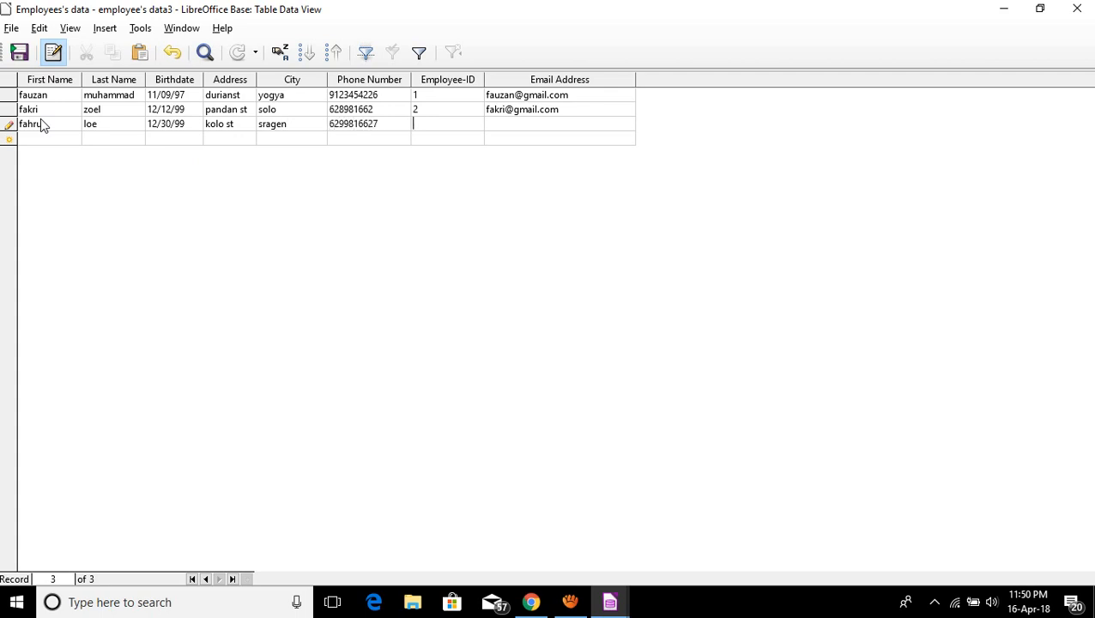
{"action": "type", "text": "3"}
{"action": "left_click", "coordinate": [30, 139]}
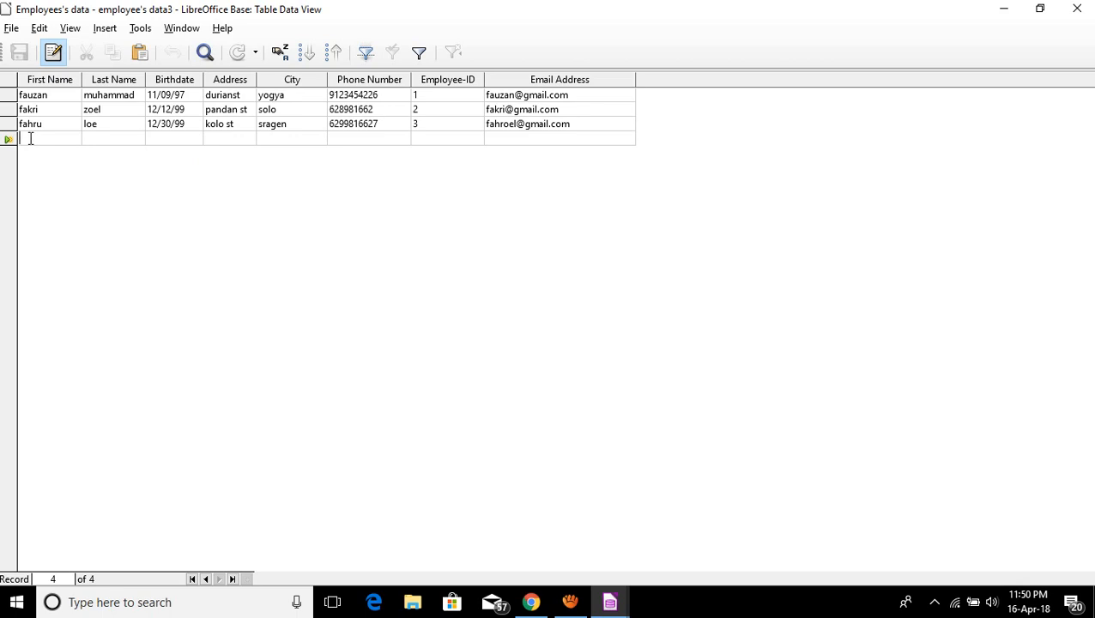
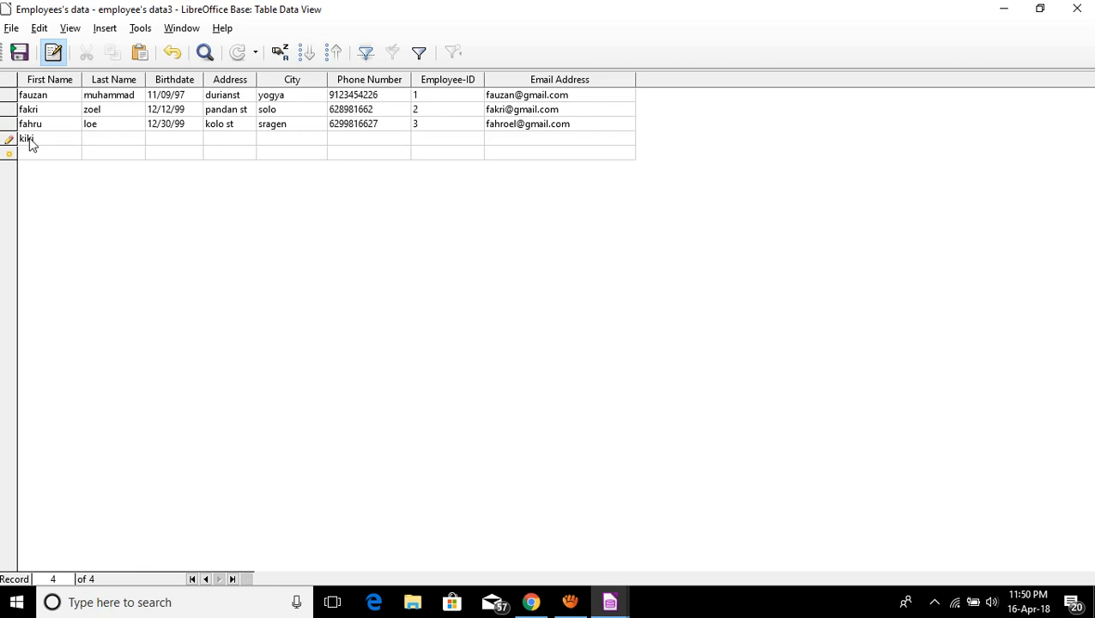
Enter employee 4's first name, last name and birthdate in the new row.
{"action": "key", "text": "Tab"}
{"action": "key", "text": "Tab"}
{"action": "type", "text": "23/12/99"}
{"action": "key", "text": "Tab"}
Fill in employee 4's address, city, phone number and e-mail, then save the record.
{"action": "type", "text": "solo"}
{"action": "key", "text": "BackSpace"}
{"action": "key", "text": "BackSpace"}
{"action": "key", "text": "BackSpace"}
{"action": "key", "text": "BackSpace"}
{"action": "type", "text": "wmt st"}
{"action": "key", "text": "Tab"}
{"action": "type", "text": "koli"}
{"action": "key", "text": "Tab"}
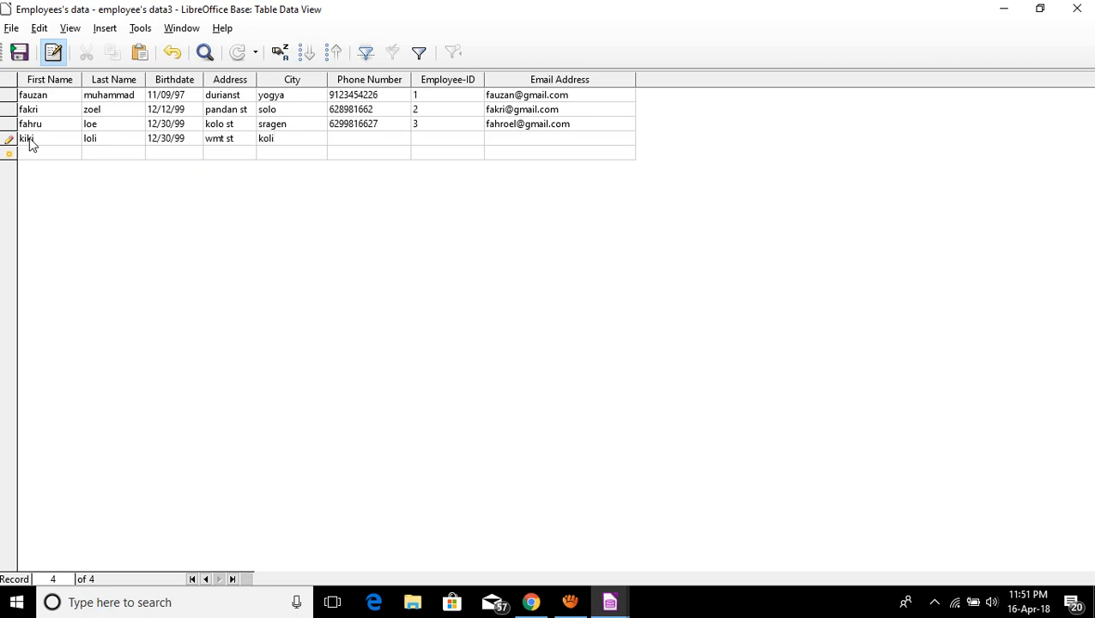
{"action": "key", "text": "Tab"}
{"action": "type", "text": "4"}
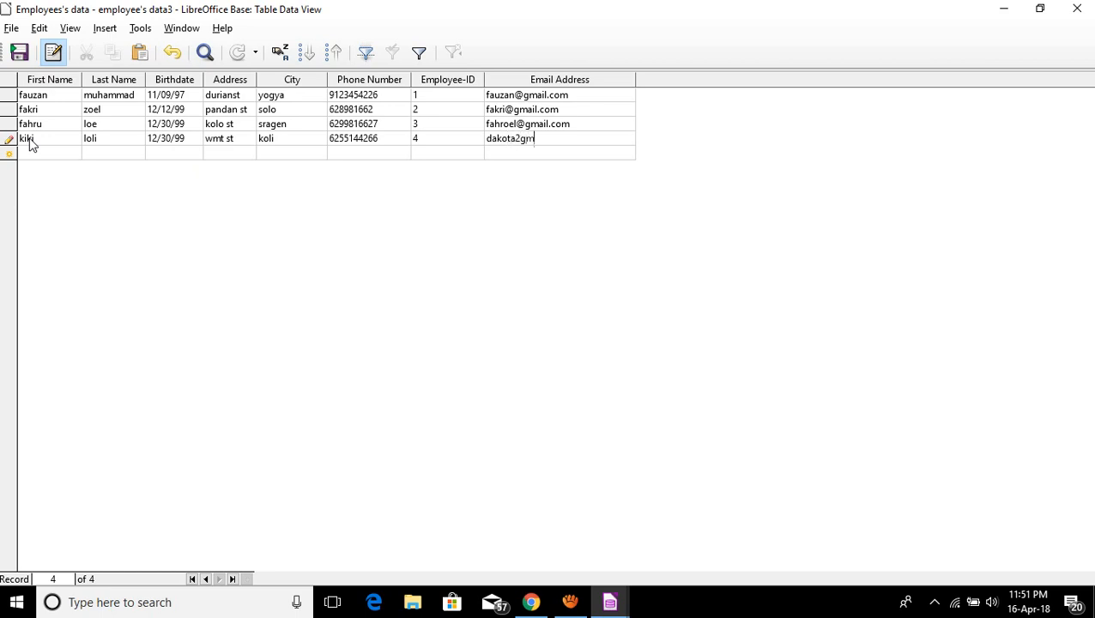
{"action": "left_click", "coordinate": [19, 52]}
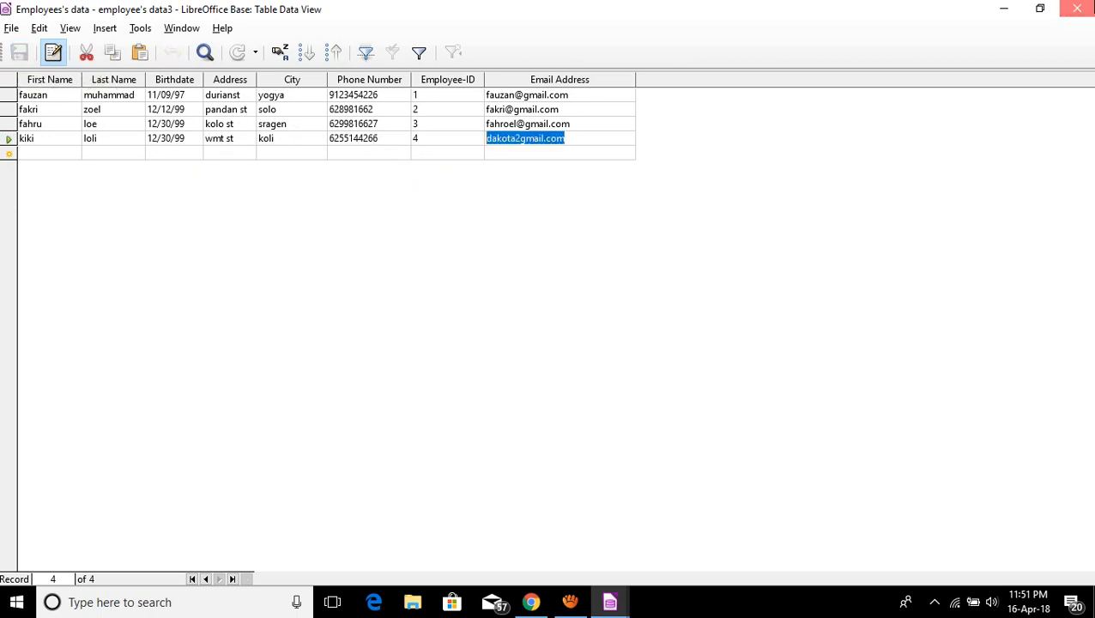
{"action": "left_click", "coordinate": [1077, 9]}
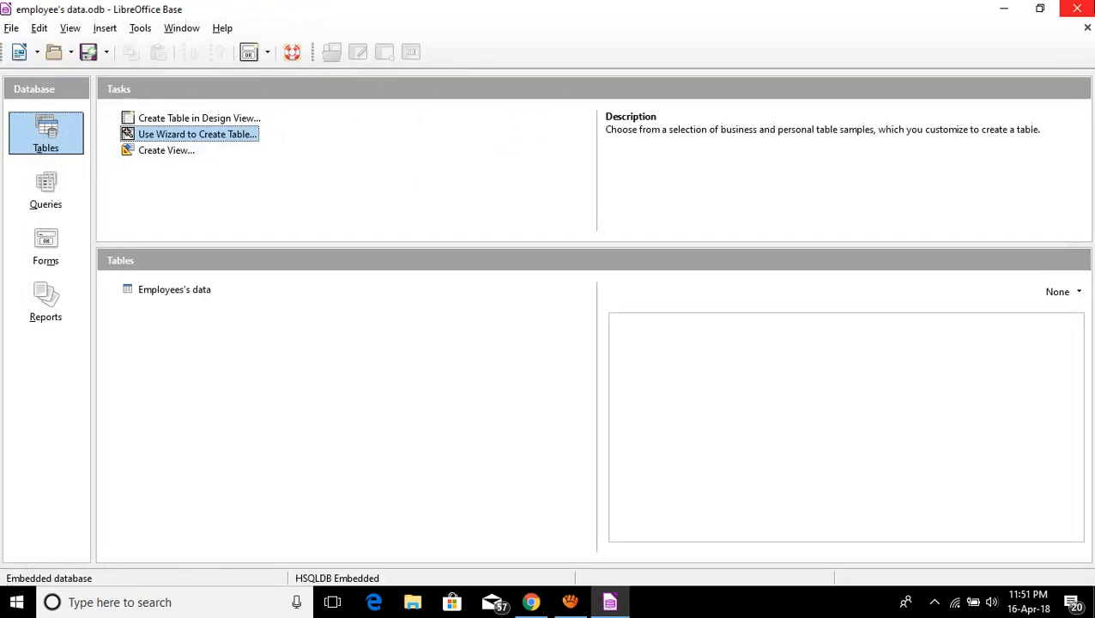
{"action": "left_click", "coordinate": [177, 293]}
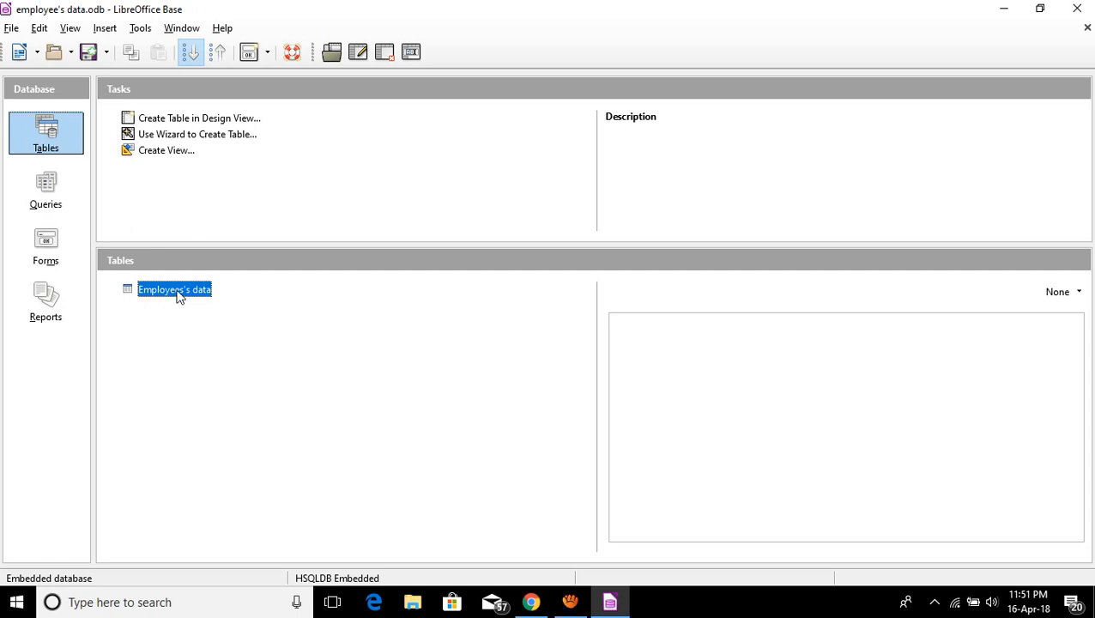
{"action": "double_click", "coordinate": [178, 293]}
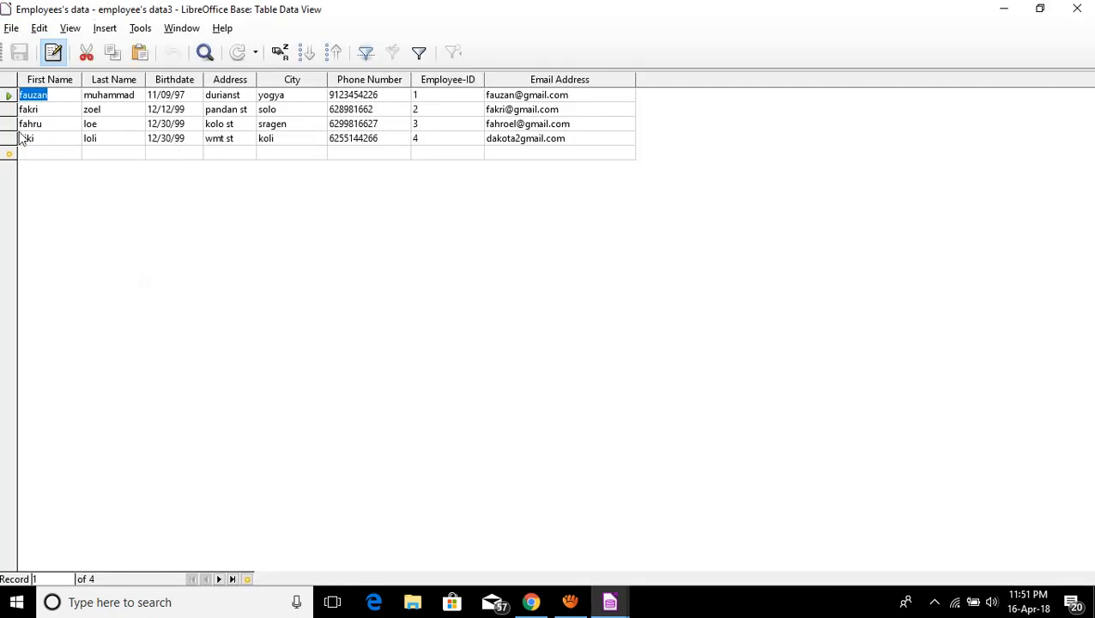
{"action": "left_click", "coordinate": [219, 151]}
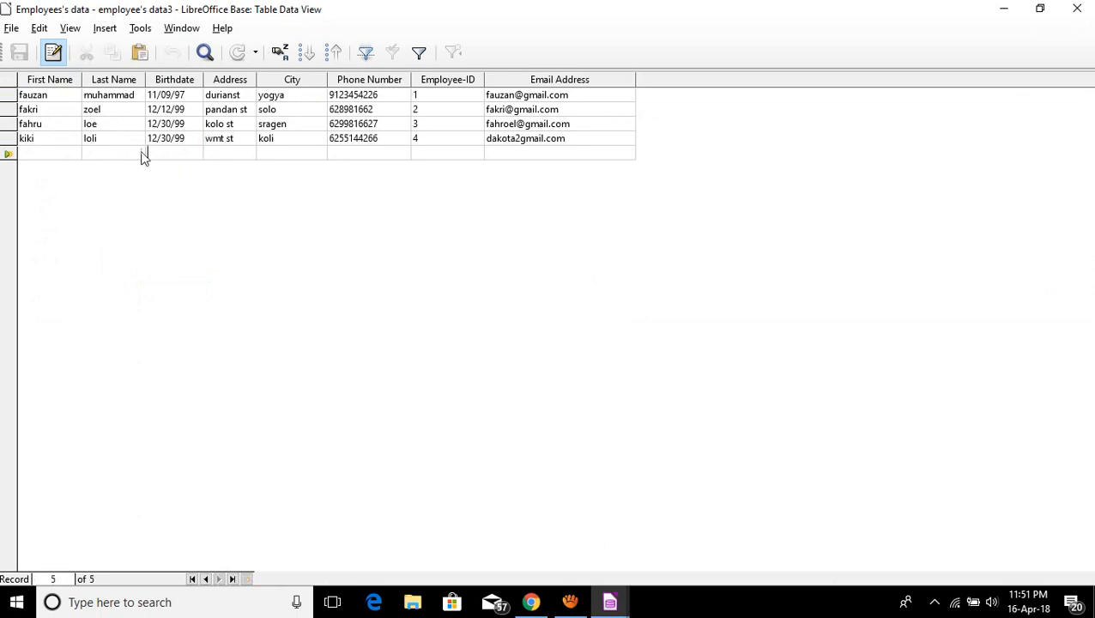
{"action": "left_click", "coordinate": [54, 153]}
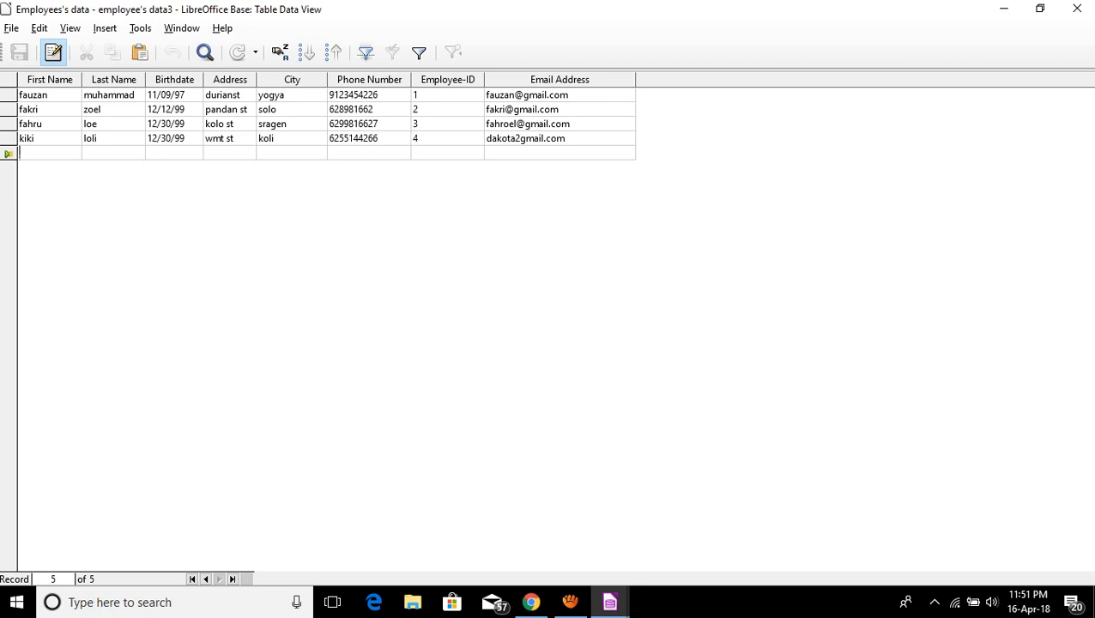
Close the table and start the Form Wizard with all eight Employees's data fields added.
{"action": "left_click", "coordinate": [1077, 12]}
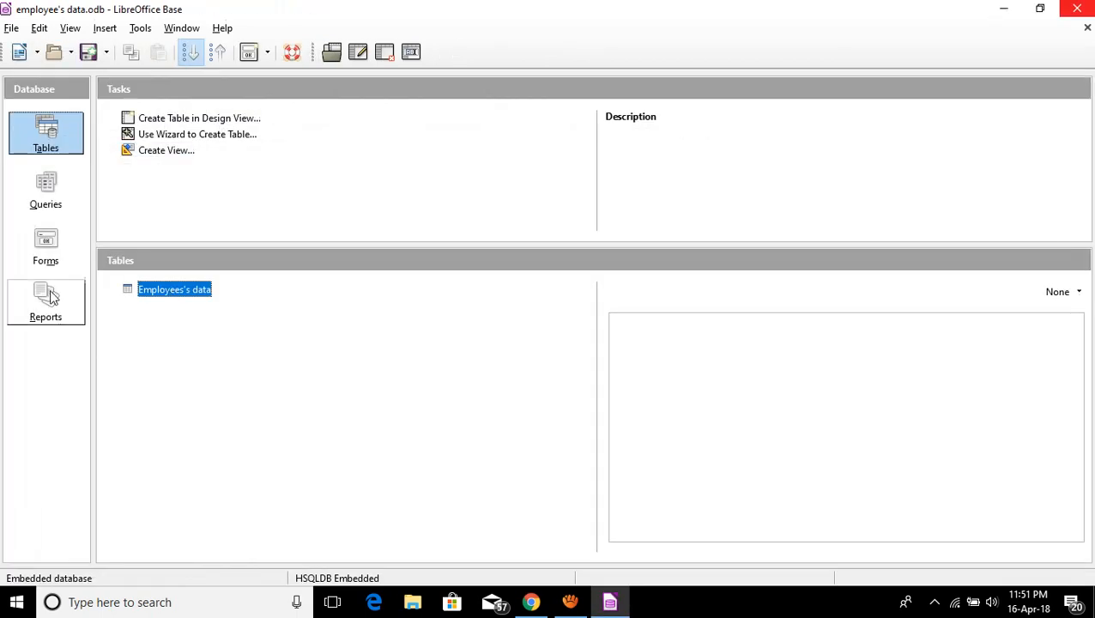
{"action": "left_click", "coordinate": [42, 252]}
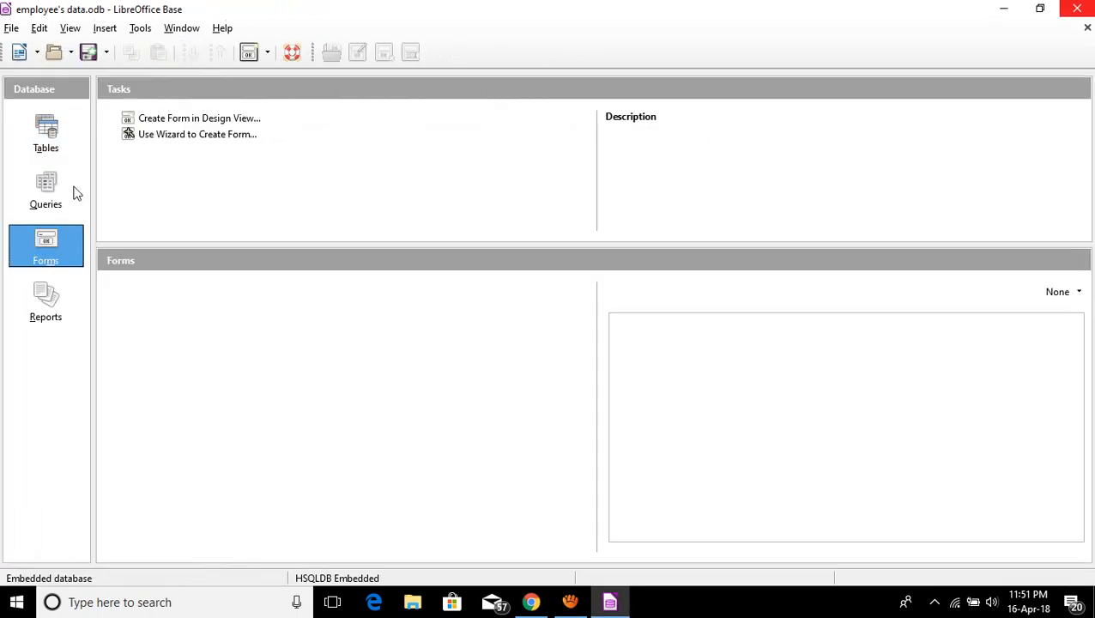
{"action": "left_click", "coordinate": [181, 136]}
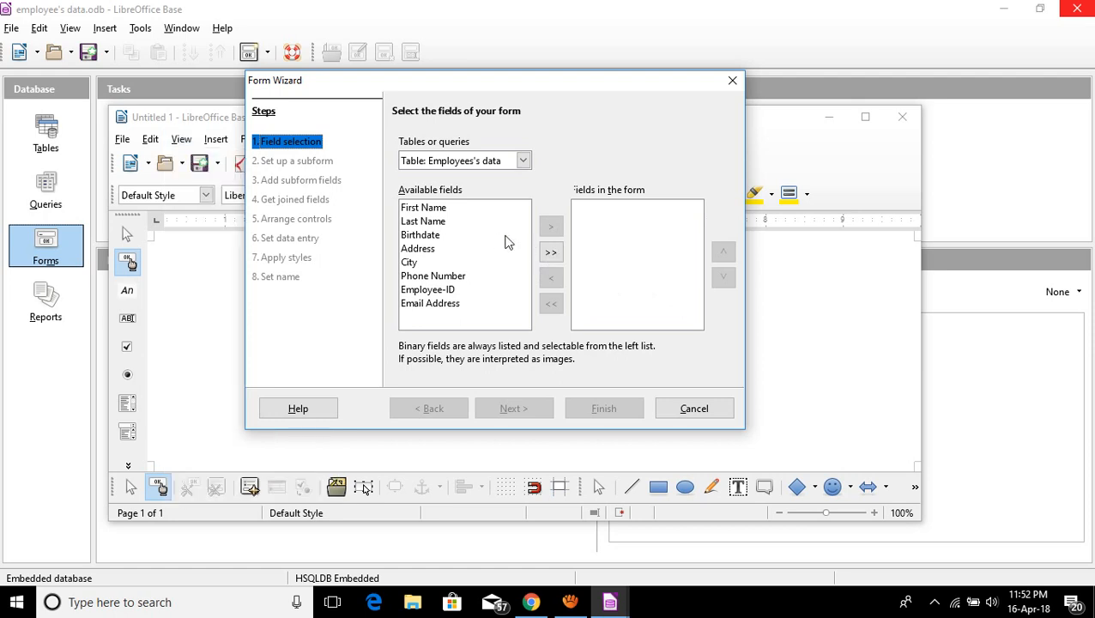
{"action": "left_click", "coordinate": [550, 256]}
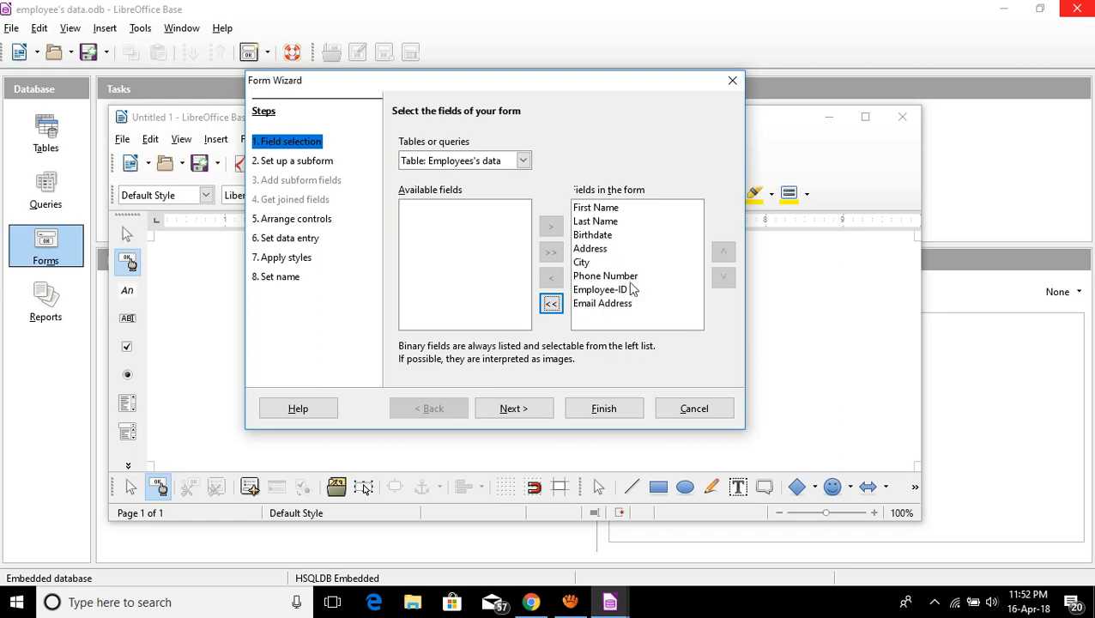
{"action": "left_click", "coordinate": [515, 410]}
Choose the Columnar - Labels Left layout and finish the wizard, keeping the name Employees's data.
{"action": "left_click", "coordinate": [517, 410]}
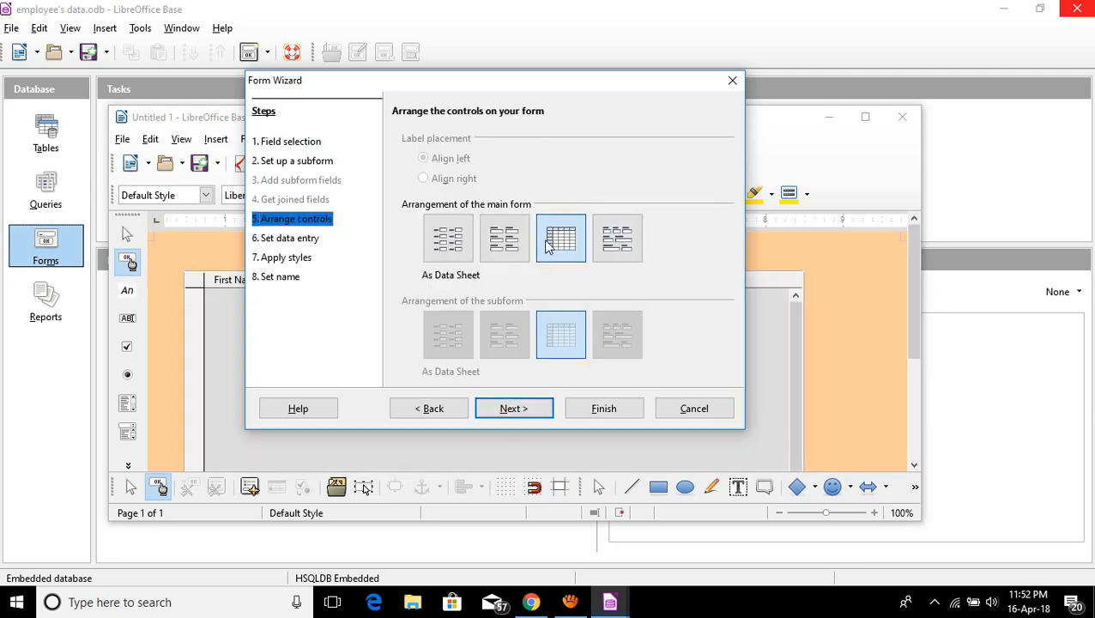
{"action": "left_click", "coordinate": [450, 244]}
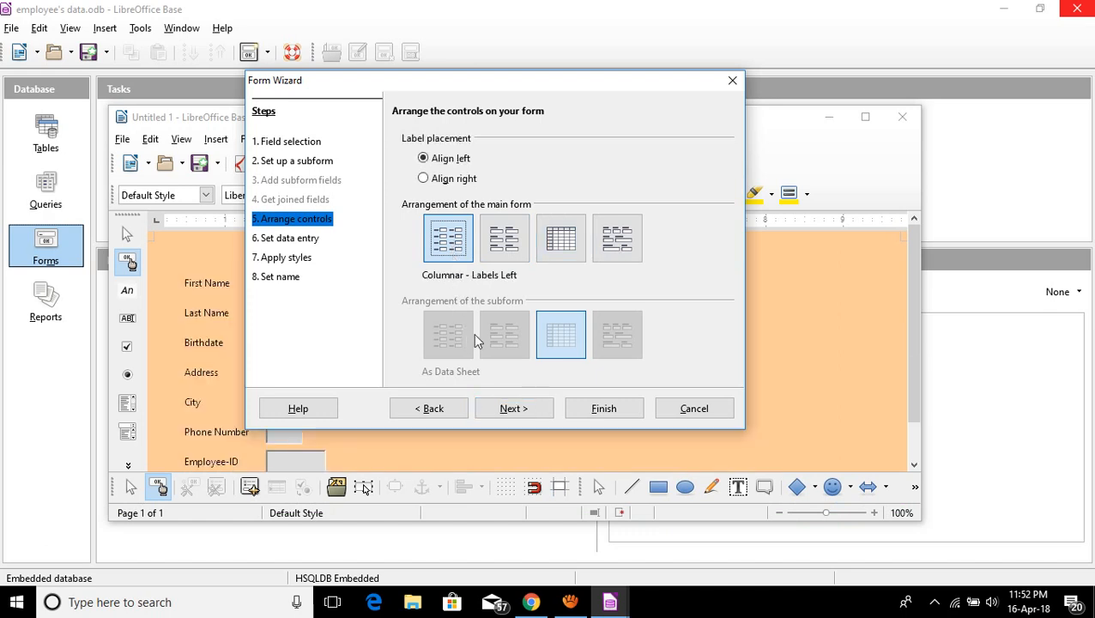
{"action": "left_click_drag", "start_coordinate": [503, 86], "coordinate": [846, 52]}
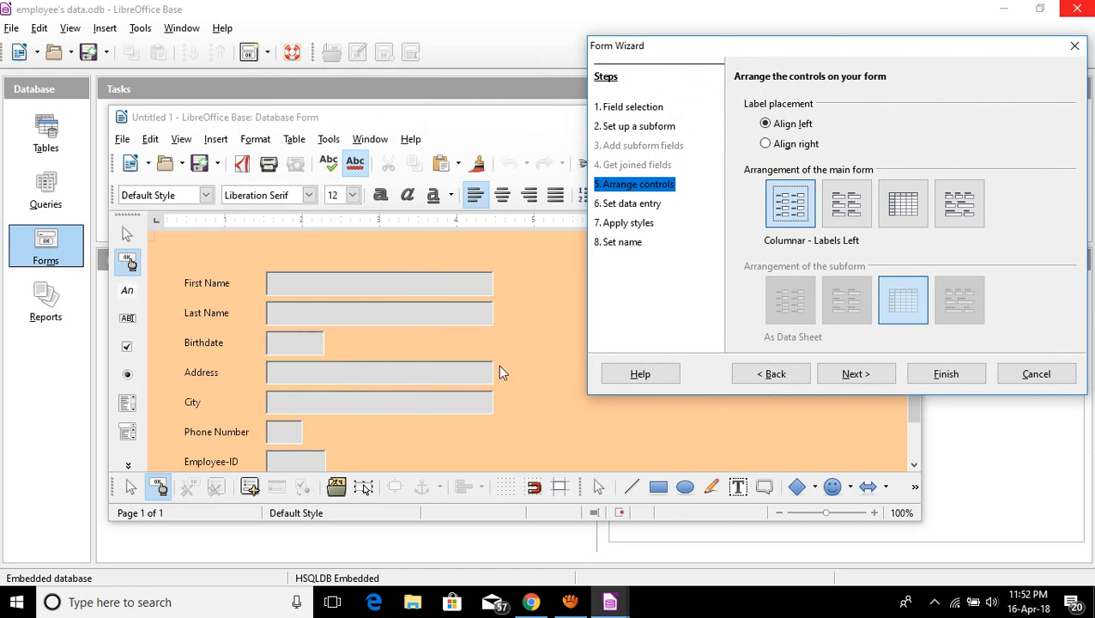
{"action": "left_click_drag", "start_coordinate": [842, 58], "coordinate": [541, 55]}
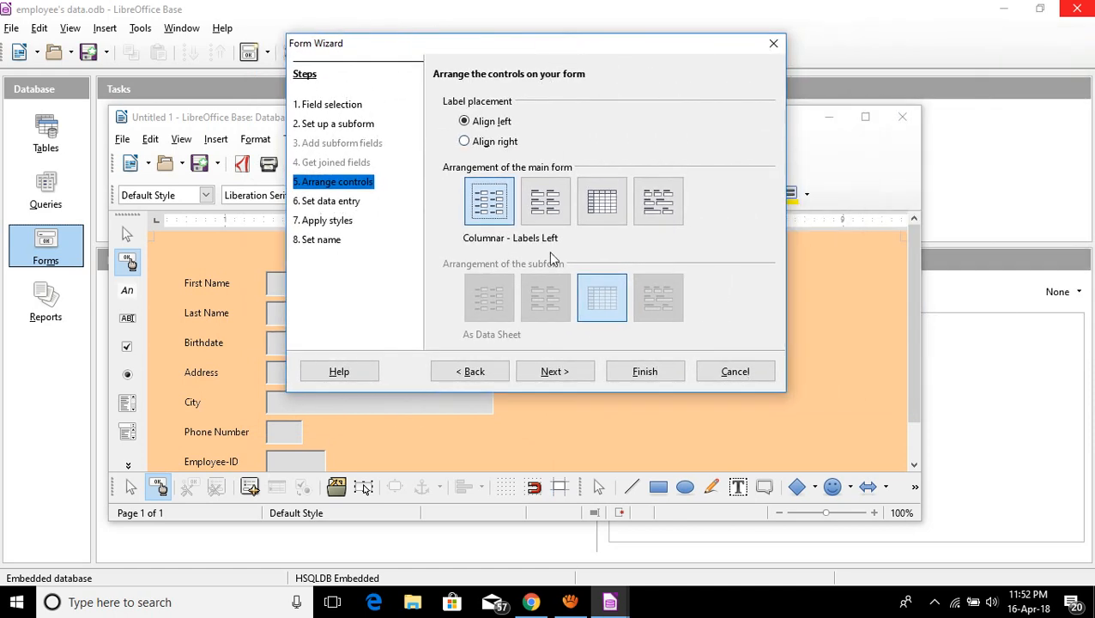
{"action": "left_click", "coordinate": [558, 371]}
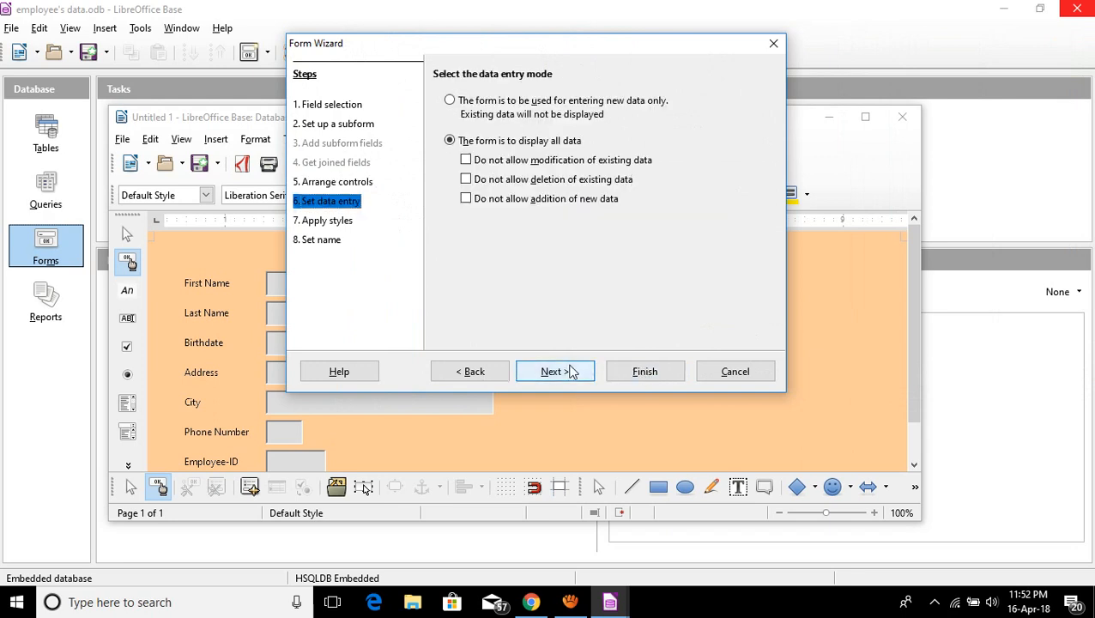
{"action": "left_click", "coordinate": [571, 373]}
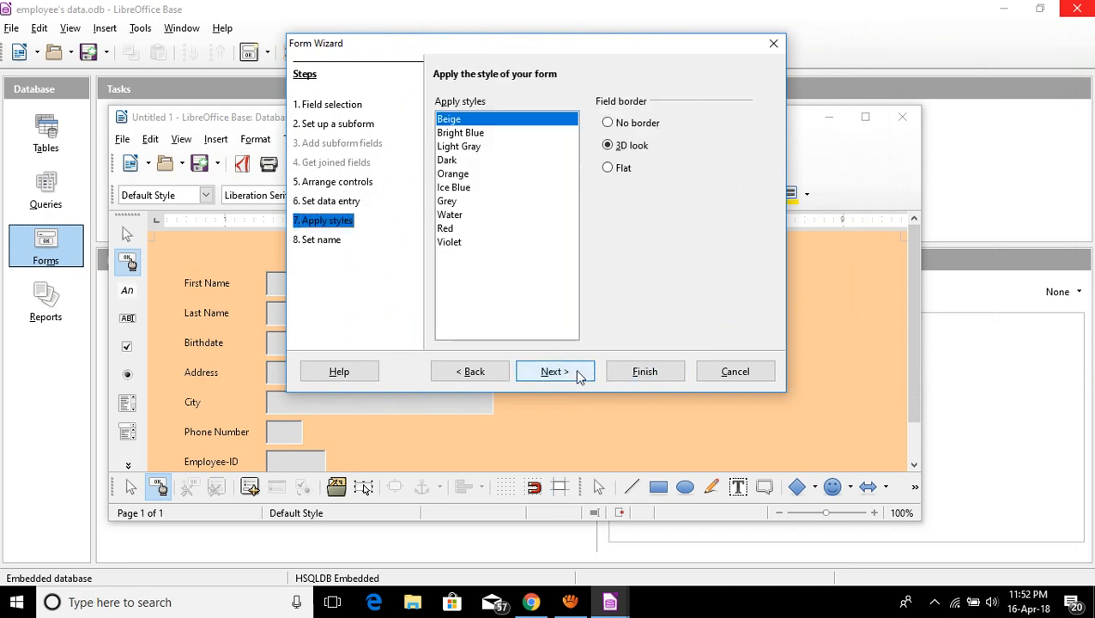
{"action": "left_click", "coordinate": [576, 374]}
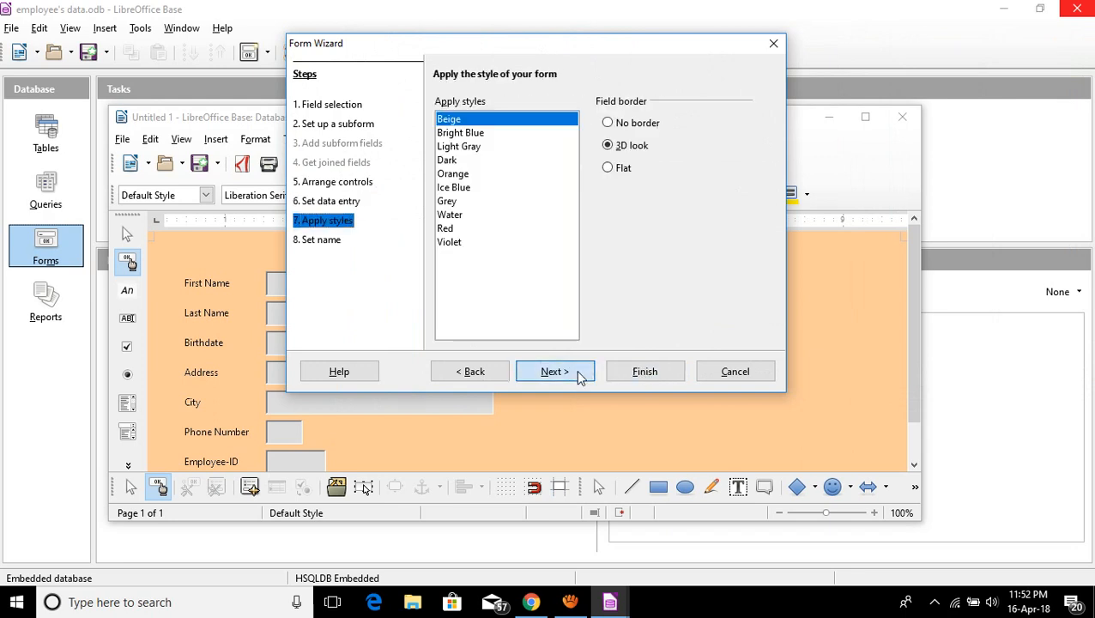
{"action": "left_click", "coordinate": [645, 369]}
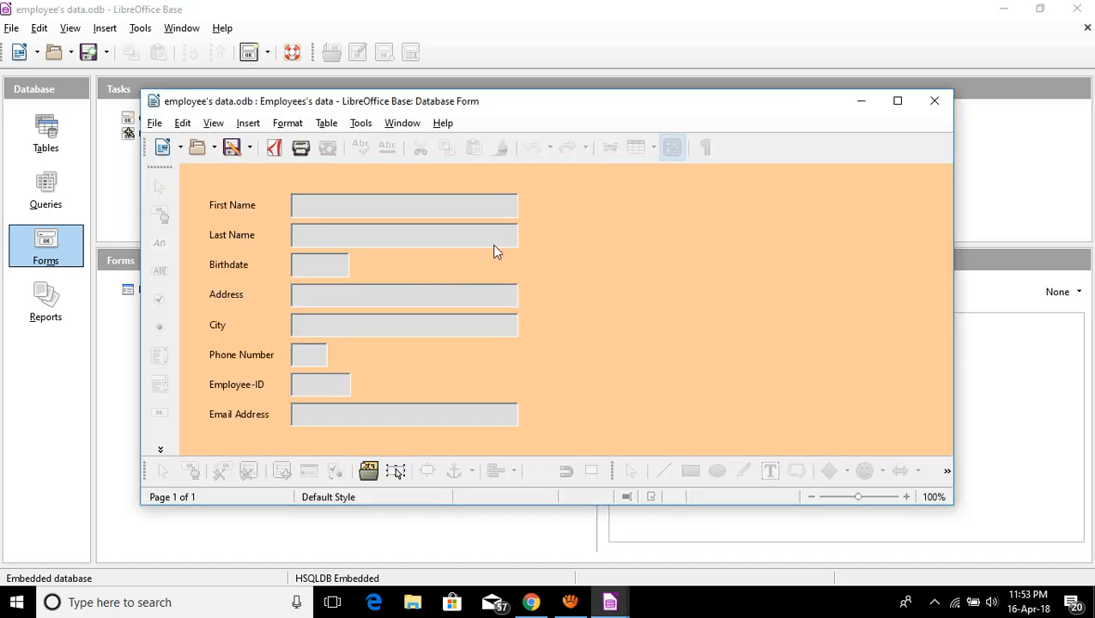
Maximize the new form to look over the employee records, then close it.
{"action": "left_click", "coordinate": [898, 101]}
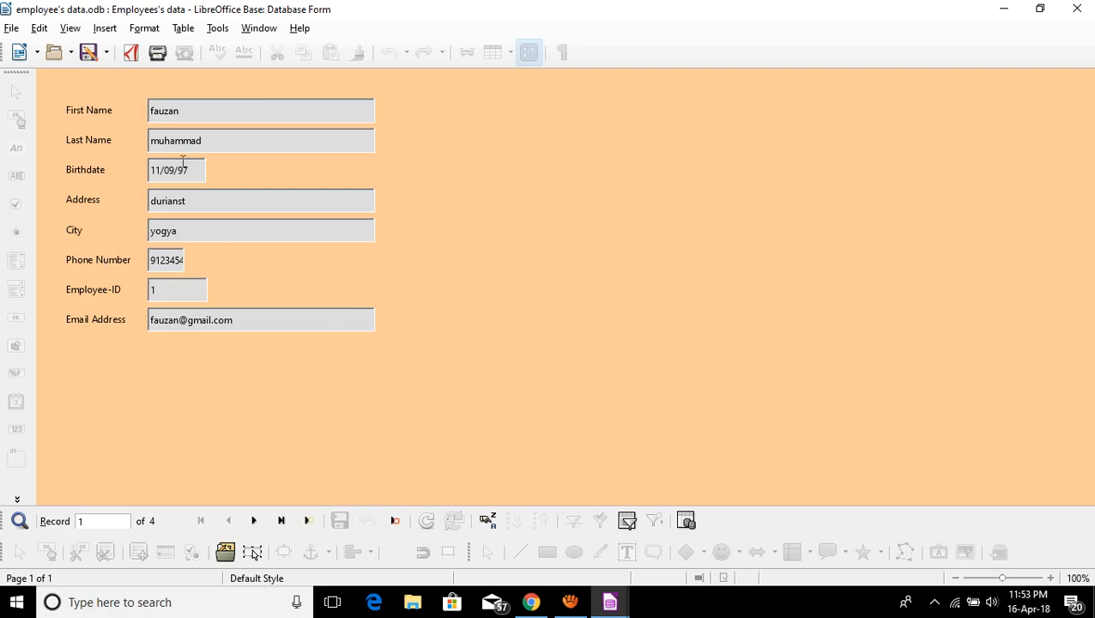
{"action": "left_click", "coordinate": [1077, 9]}
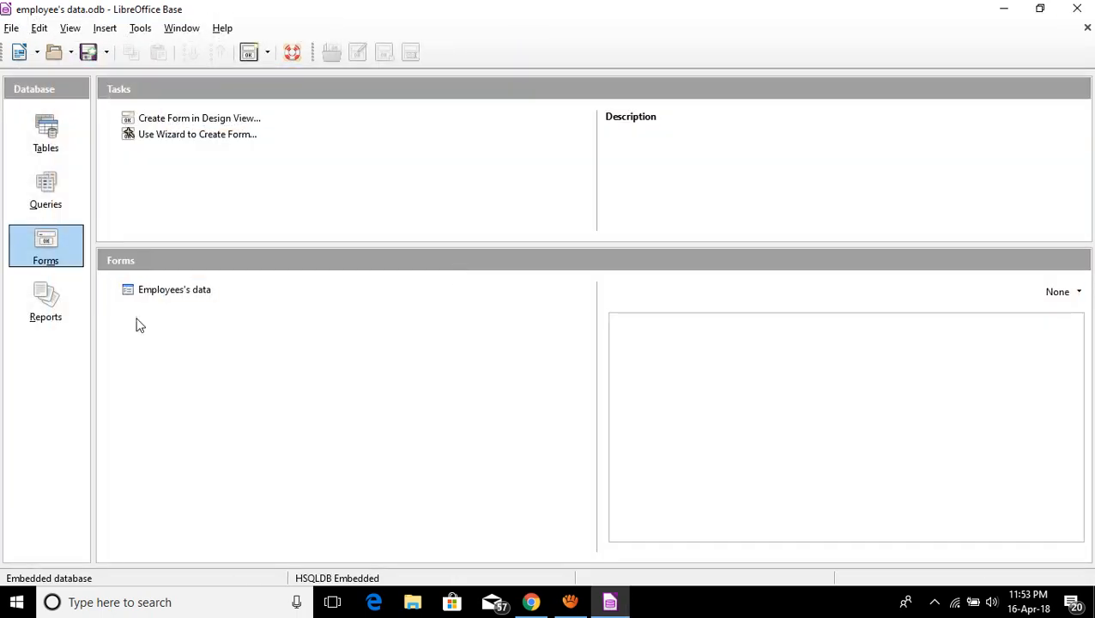
Edit the form and draw three push buttons below Email Address, cutting a surplus fourth.
{"action": "right_click", "coordinate": [160, 290]}
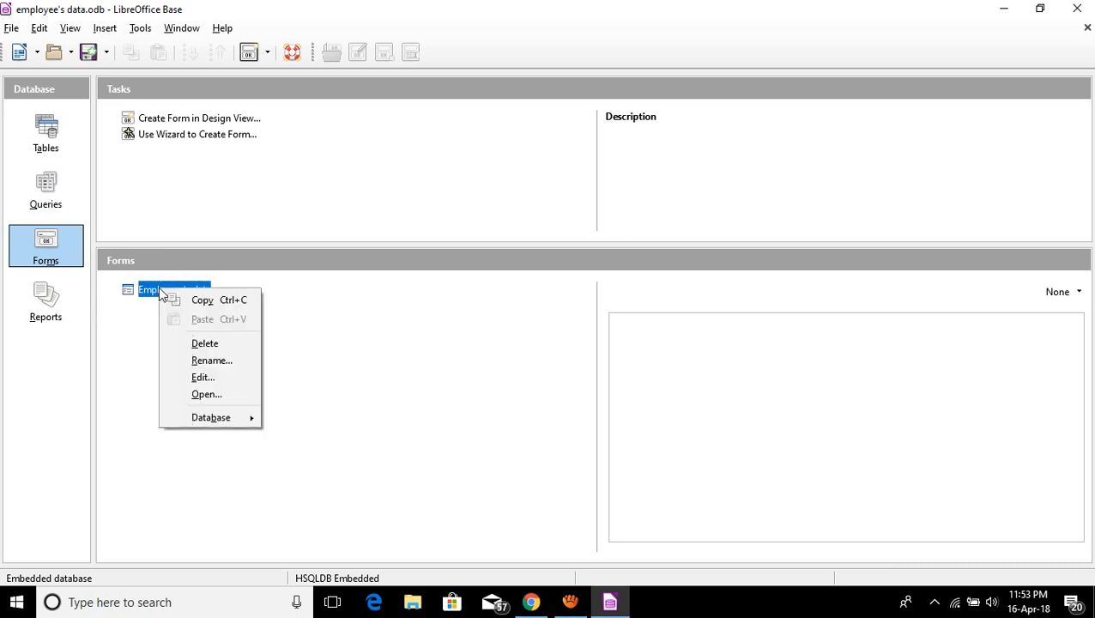
{"action": "left_click", "coordinate": [200, 383]}
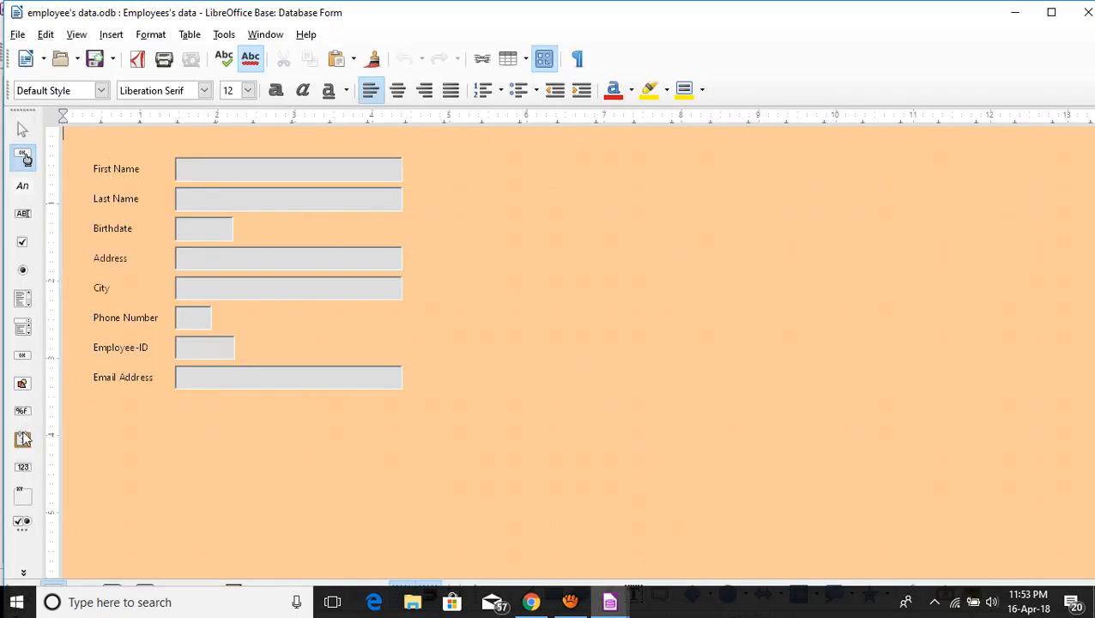
{"action": "left_click", "coordinate": [23, 357]}
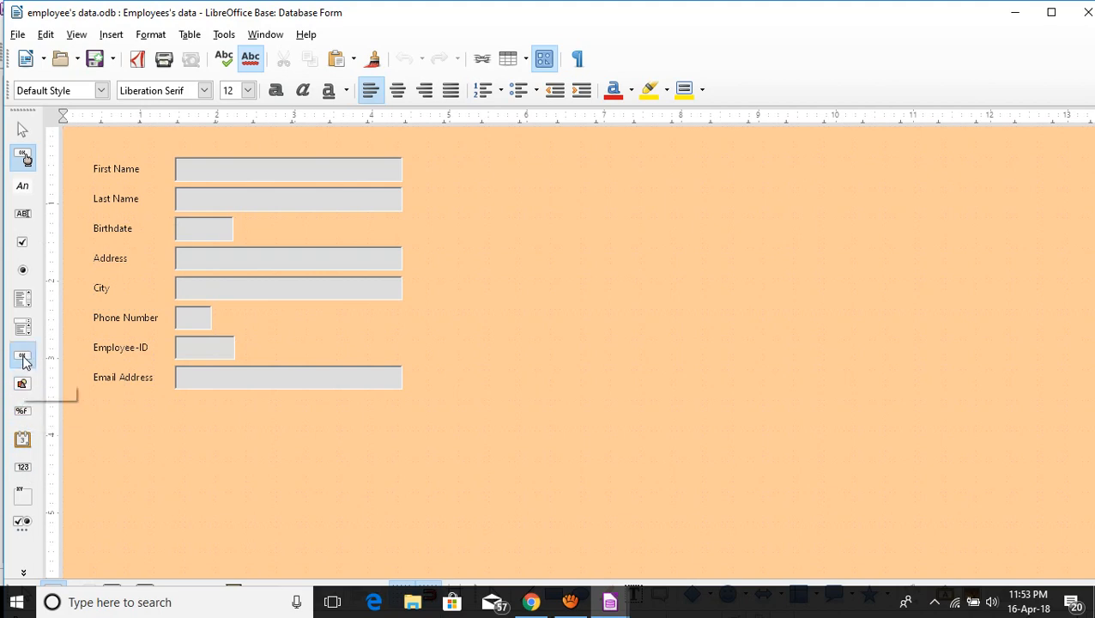
{"action": "left_click_drag", "start_coordinate": [97, 420], "coordinate": [215, 461]}
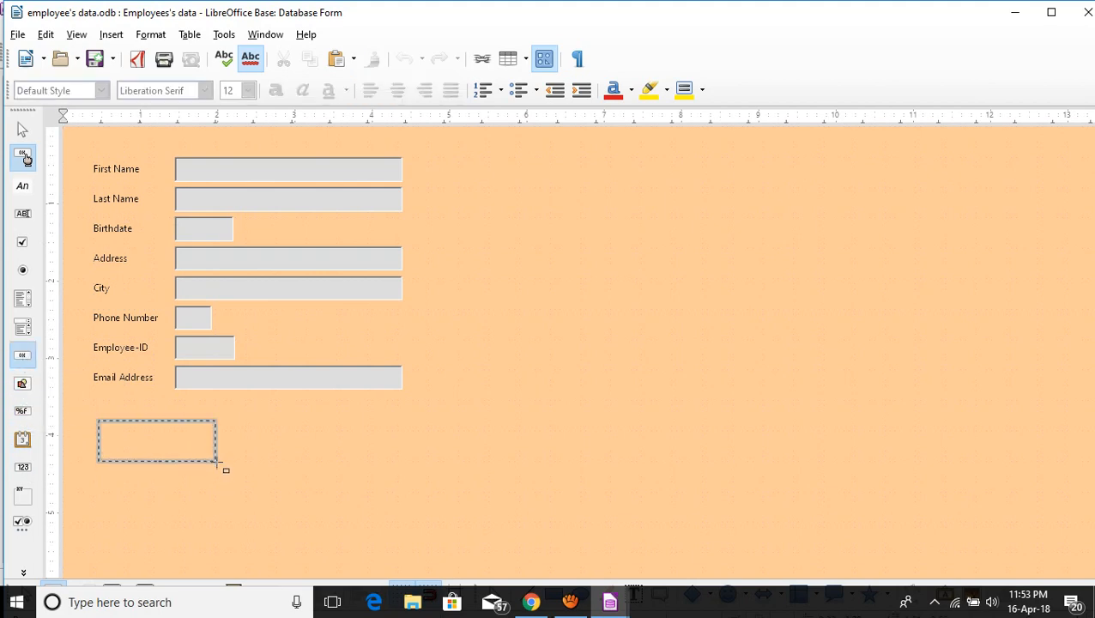
{"action": "left_click", "coordinate": [24, 356]}
{"action": "left_click_drag", "start_coordinate": [249, 420], "coordinate": [368, 461]}
{"action": "left_click", "coordinate": [26, 354]}
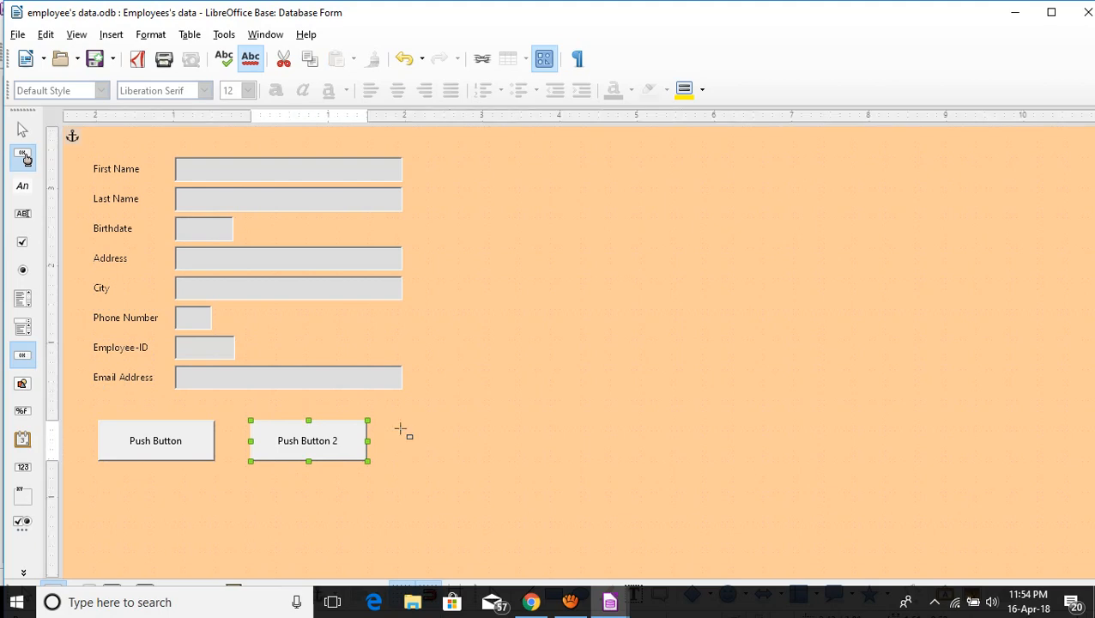
{"action": "left_click_drag", "start_coordinate": [403, 426], "coordinate": [506, 462]}
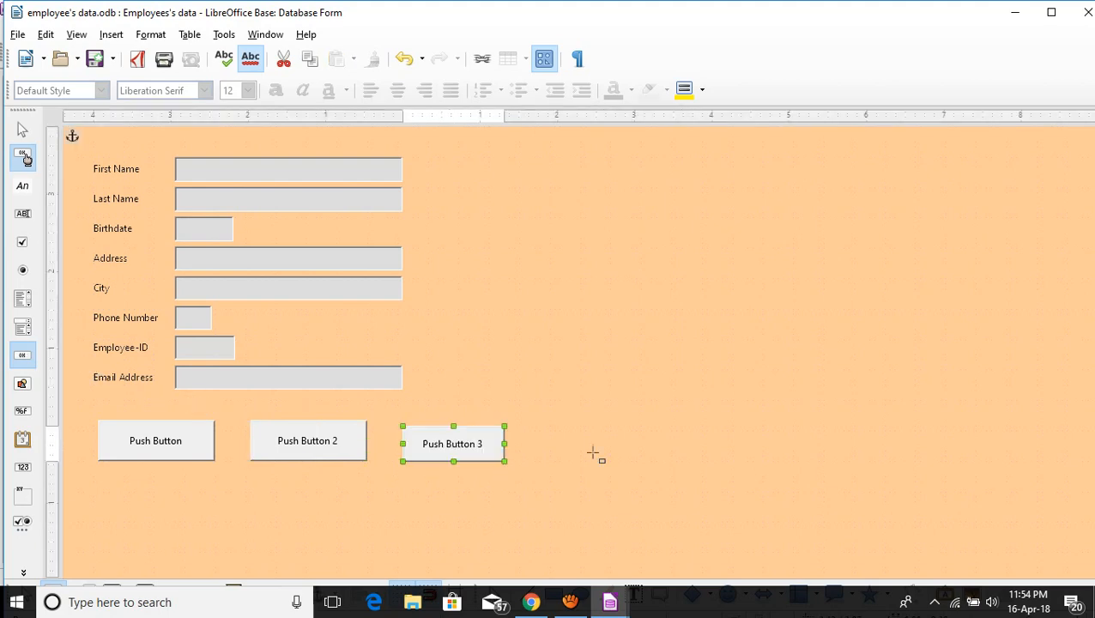
{"action": "left_click_drag", "start_coordinate": [554, 430], "coordinate": [674, 461]}
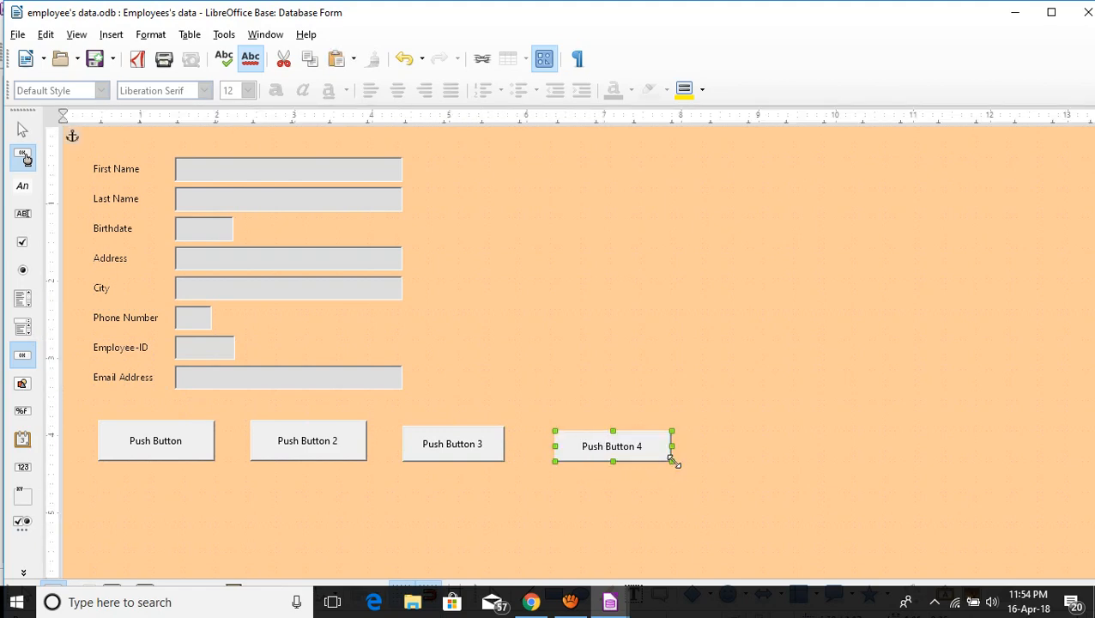
{"action": "key", "text": "ctrl+x"}
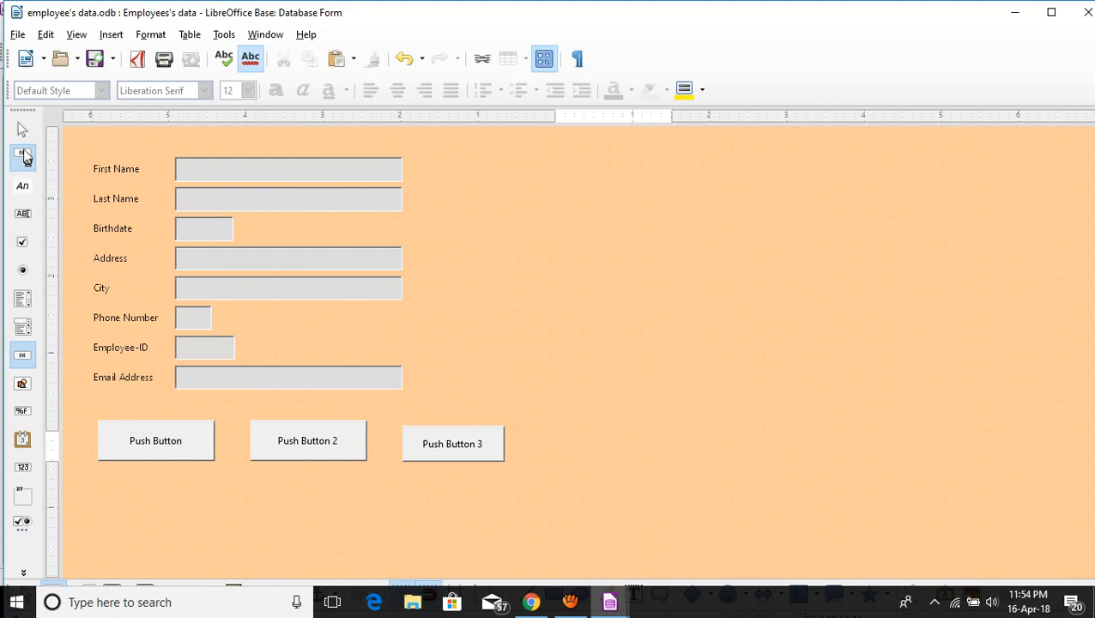
Name and label the first button 'previous' and give it the Previous record action.
{"action": "left_click", "coordinate": [24, 133]}
{"action": "double_click", "coordinate": [176, 441]}
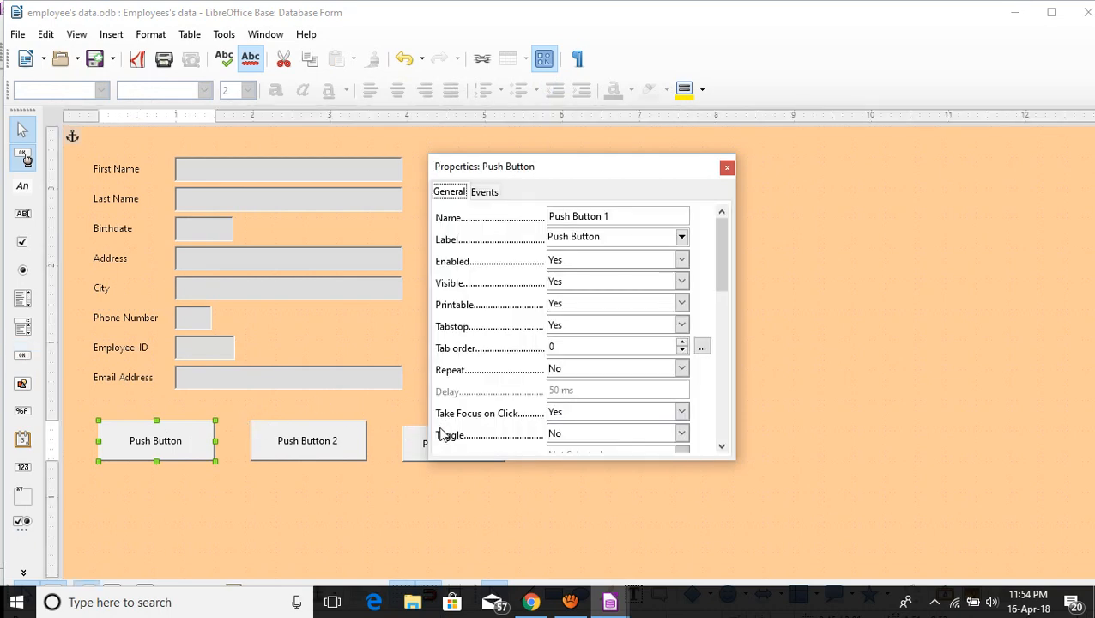
{"action": "left_click_drag", "start_coordinate": [636, 216], "coordinate": [532, 204]}
{"action": "key", "text": "BackSpace"}
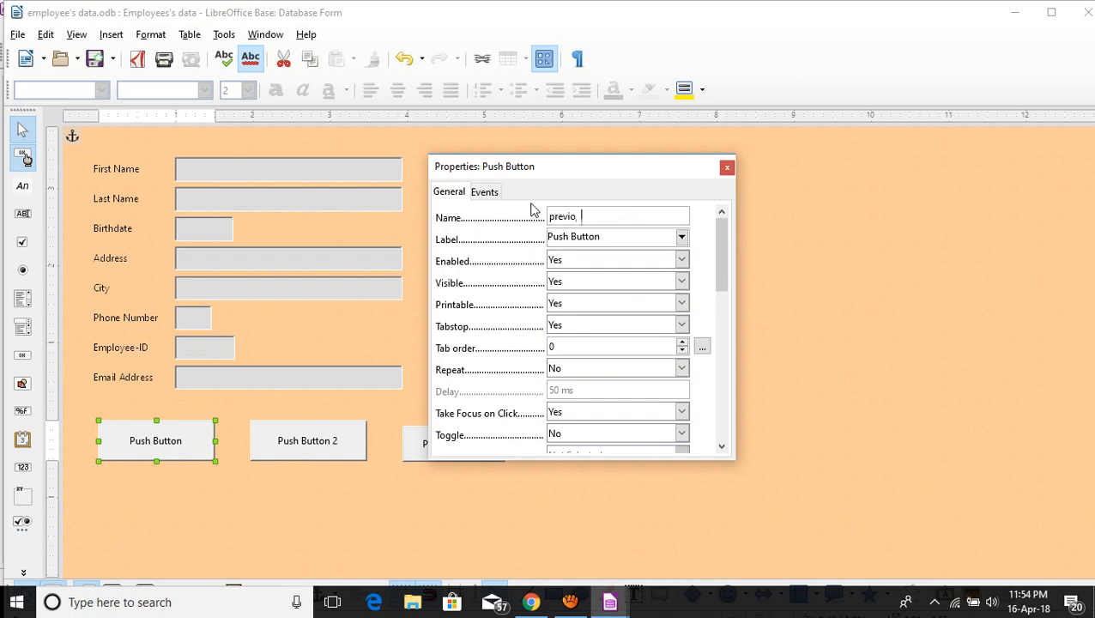
{"action": "left_click_drag", "start_coordinate": [612, 237], "coordinate": [527, 236]}
{"action": "type", "text": "previous"}
{"action": "left_click_drag", "start_coordinate": [719, 255], "coordinate": [725, 388]}
{"action": "left_click", "coordinate": [581, 326]}
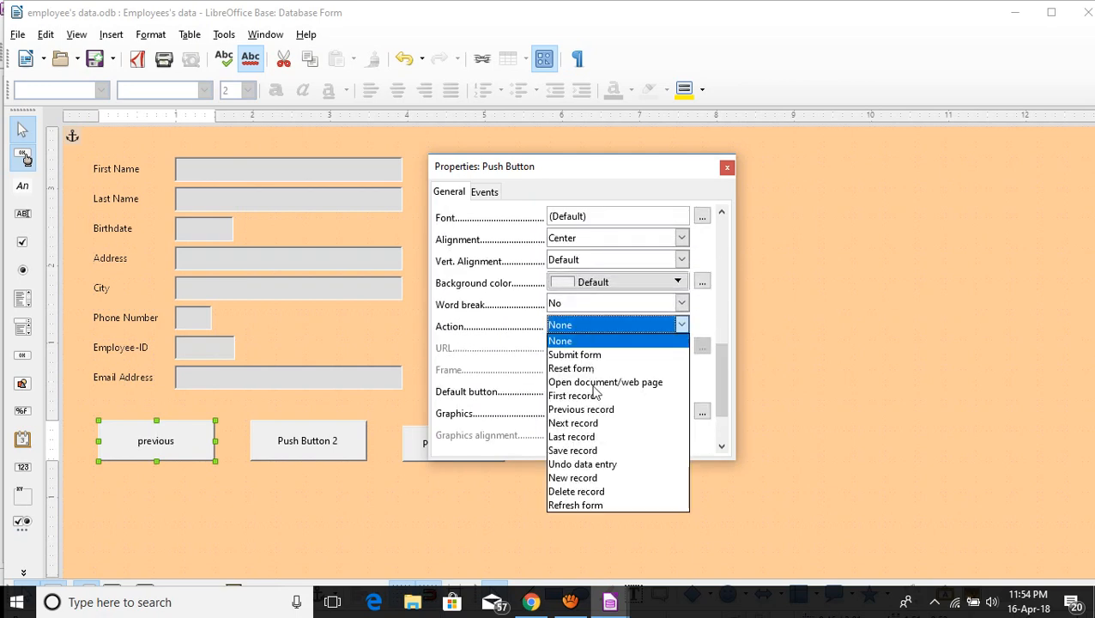
{"action": "left_click", "coordinate": [595, 418]}
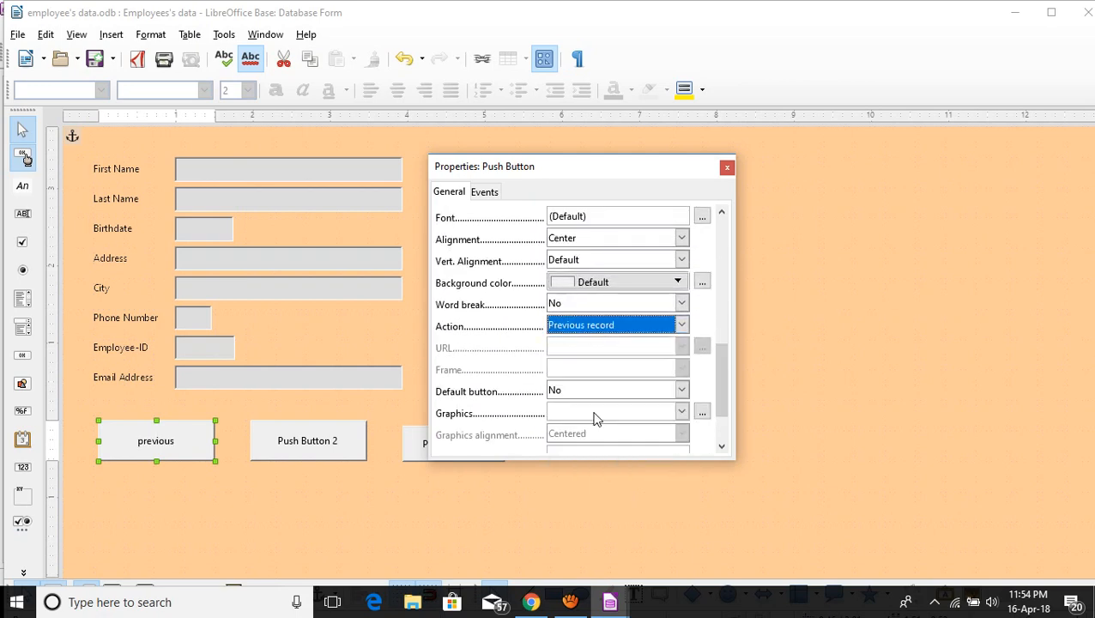
{"action": "left_click_drag", "start_coordinate": [720, 394], "coordinate": [682, 196]}
{"action": "left_click", "coordinate": [726, 167]}
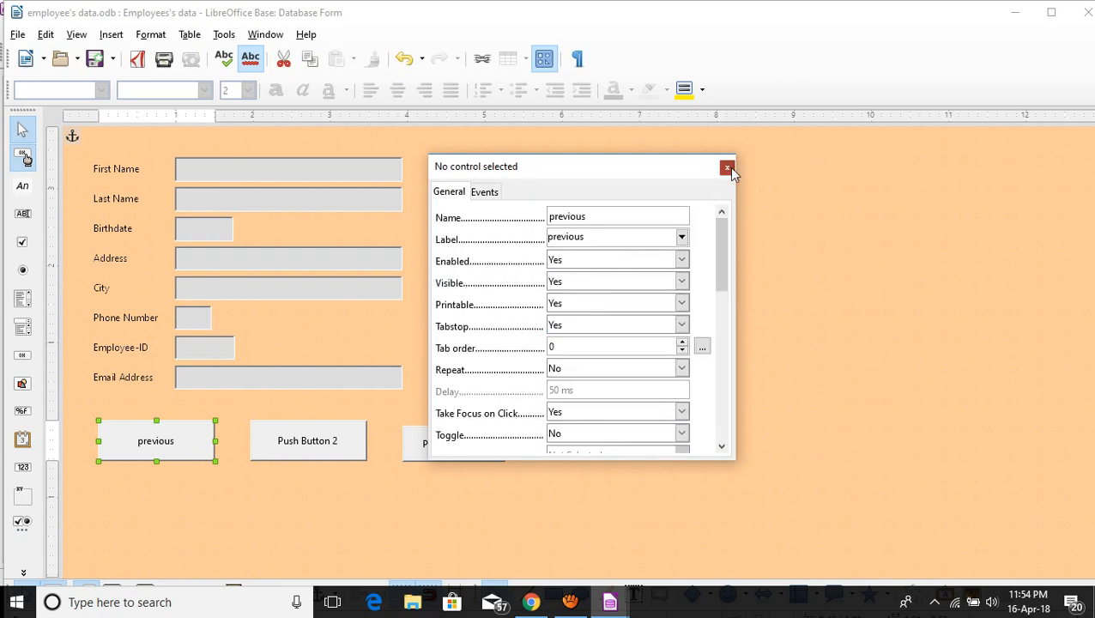
{"action": "double_click", "coordinate": [340, 438]}
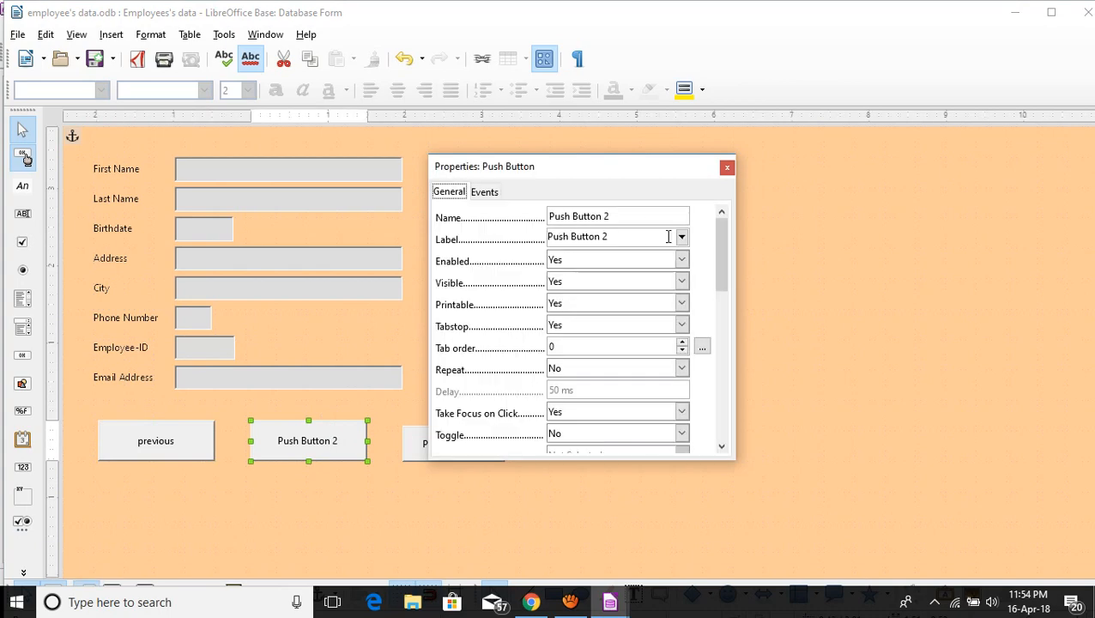
Label the second button 'Next', name it 'next', and set its action to Next record.
{"action": "left_click_drag", "start_coordinate": [631, 237], "coordinate": [493, 238]}
{"action": "type", "text": "N"}
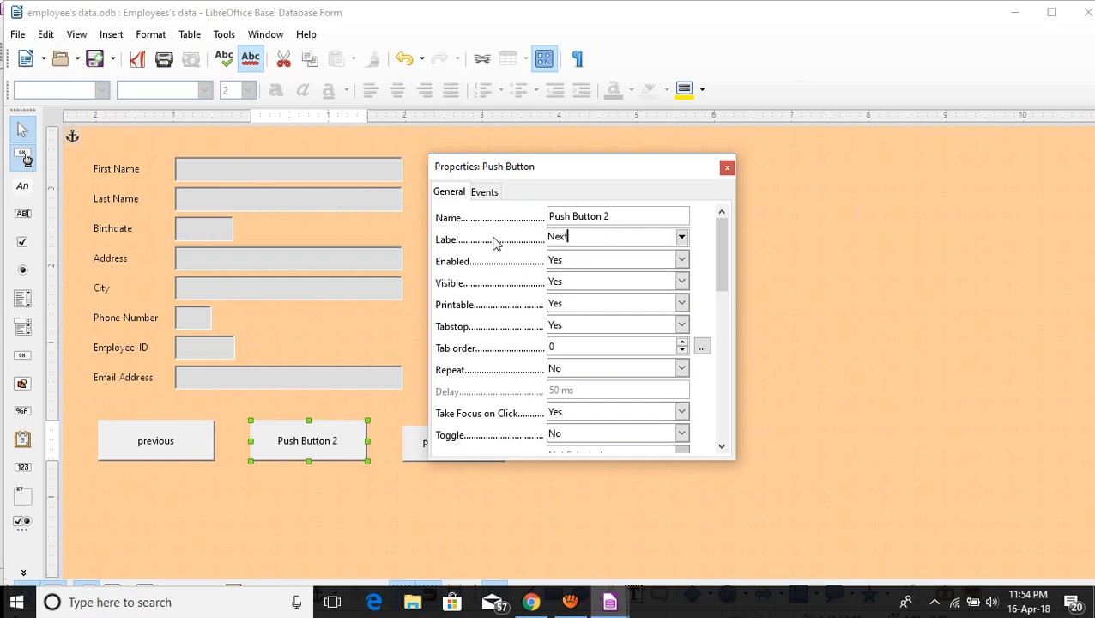
{"action": "type", "text": "ext"}
{"action": "left_click_drag", "start_coordinate": [620, 217], "coordinate": [474, 218]}
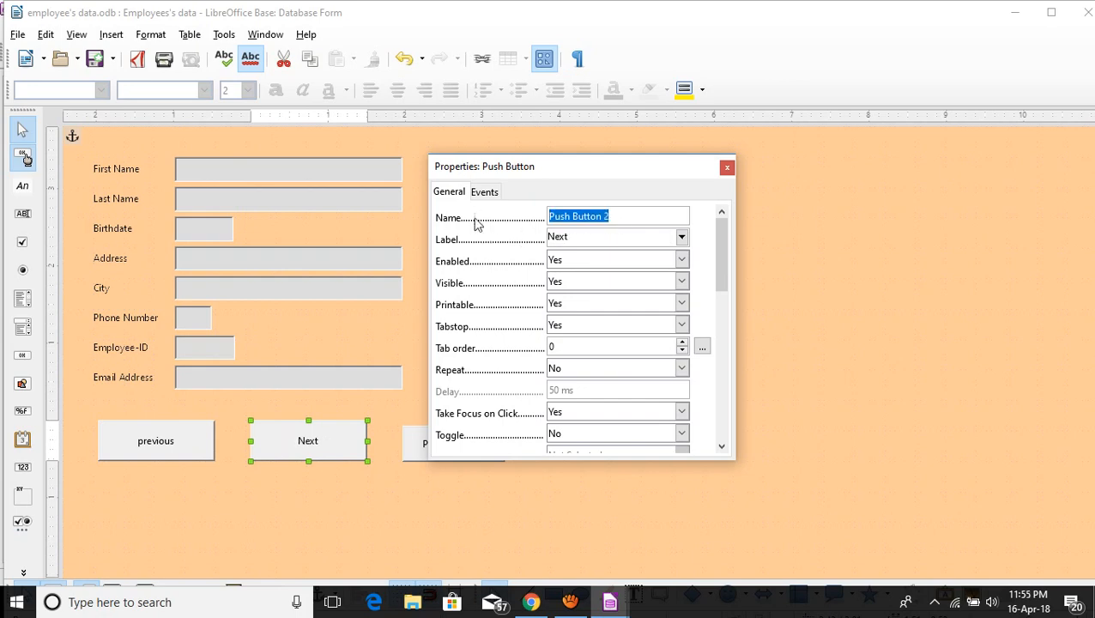
{"action": "type", "text": "next"}
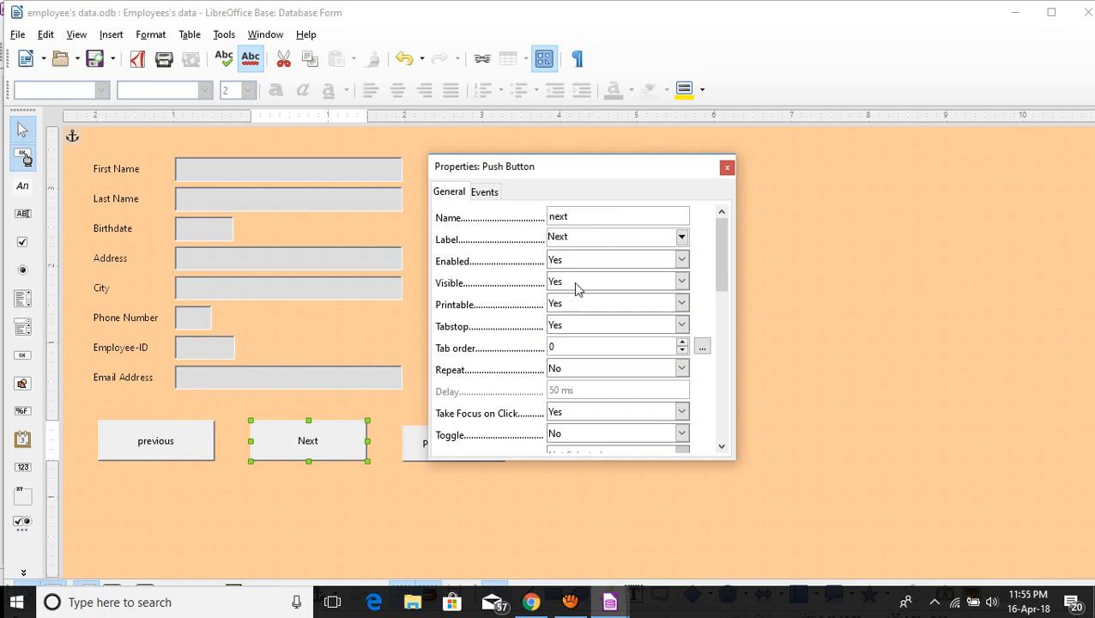
{"action": "scroll", "coordinate": [721, 270], "scroll_direction": "down", "scroll_amount": 7}
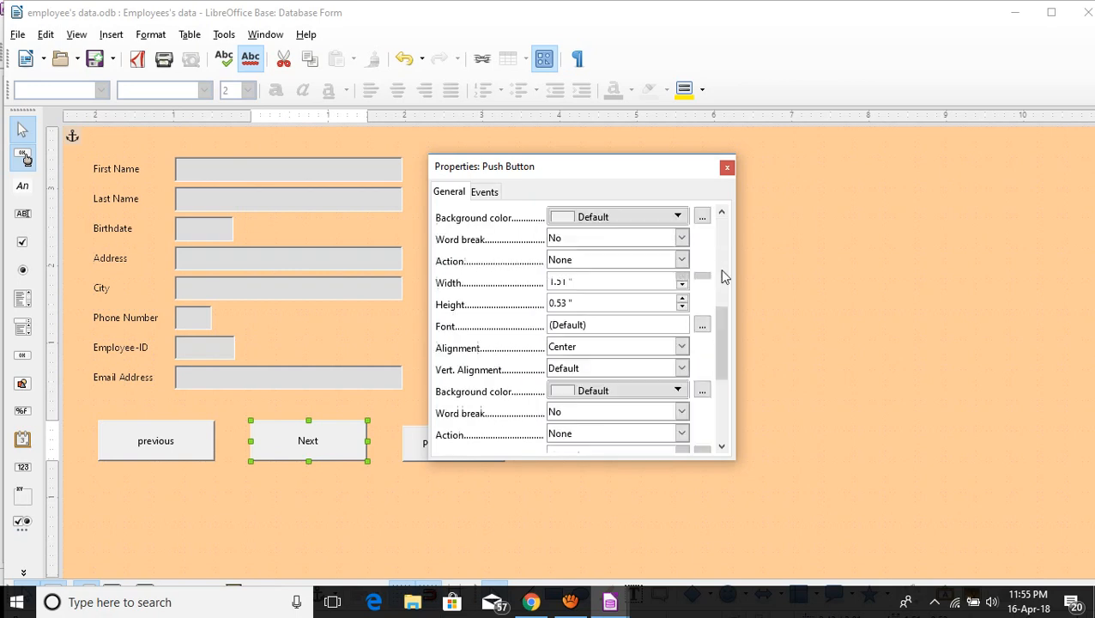
{"action": "left_click", "coordinate": [584, 262]}
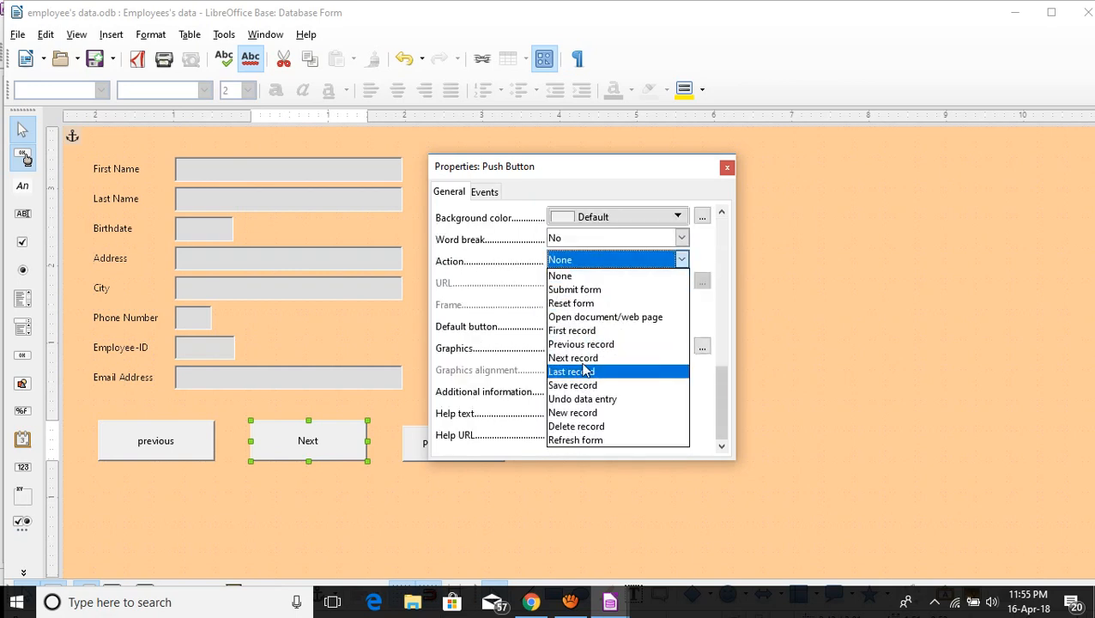
{"action": "left_click", "coordinate": [581, 358]}
{"action": "left_click", "coordinate": [726, 167]}
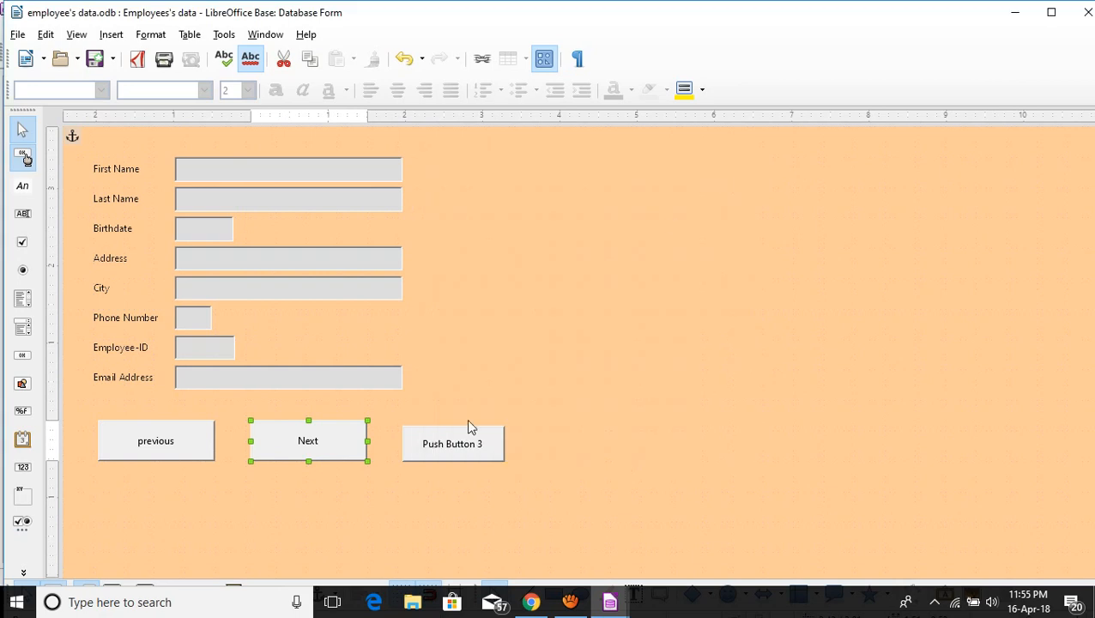
{"action": "double_click", "coordinate": [452, 452]}
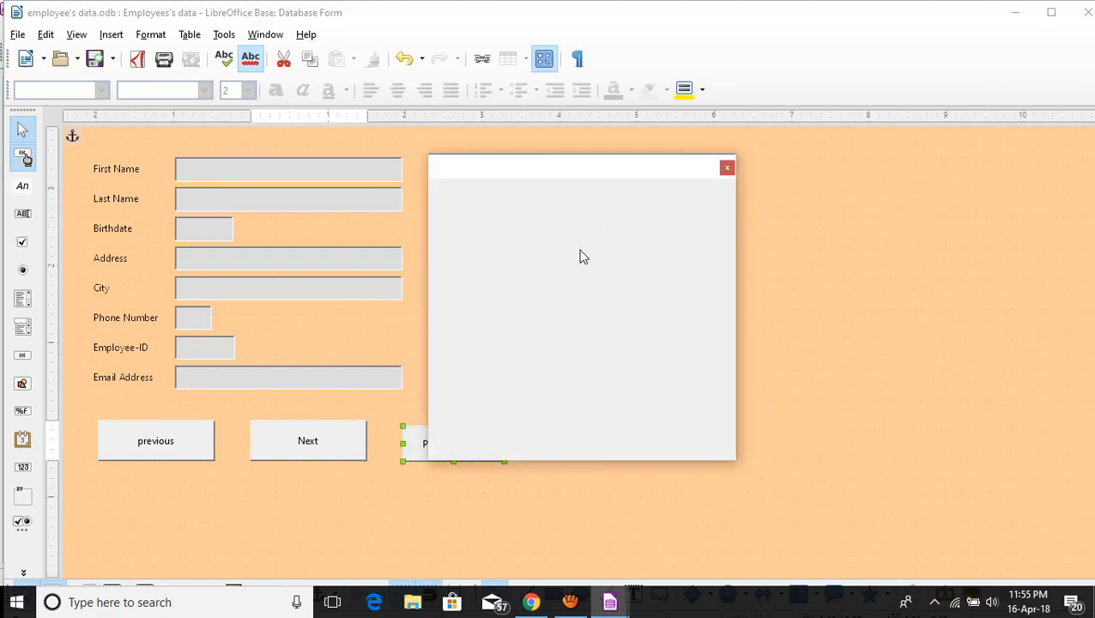
Label and name the third button 'save' with the Save record action.
{"action": "left_click_drag", "start_coordinate": [627, 238], "coordinate": [483, 239]}
{"action": "type", "text": "save"}
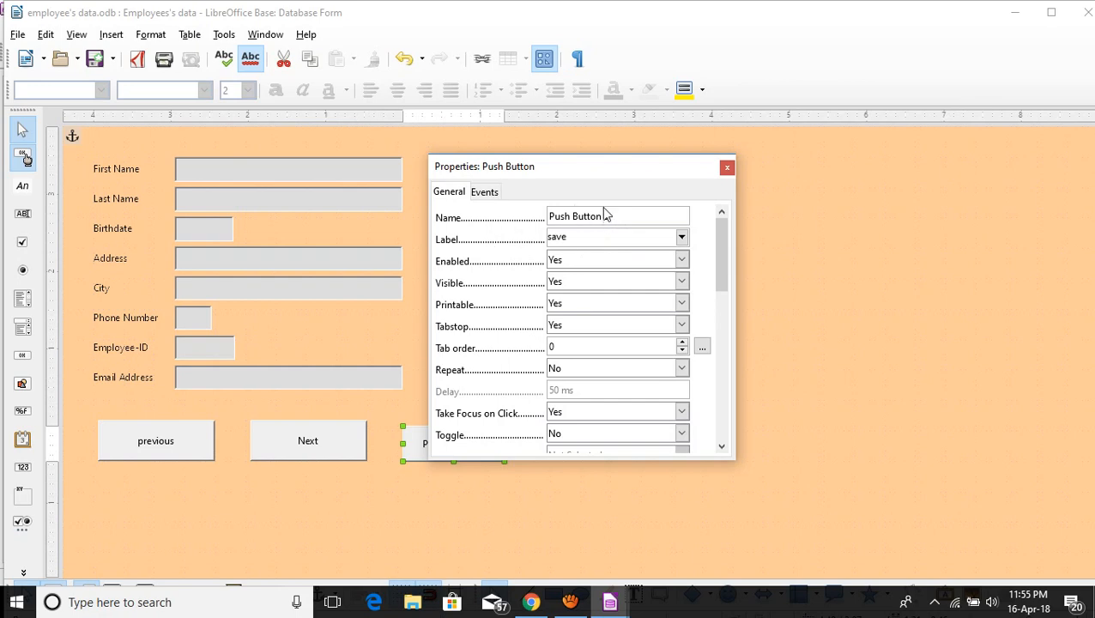
{"action": "left_click_drag", "start_coordinate": [604, 216], "coordinate": [511, 214]}
{"action": "type", "text": "save"}
{"action": "left_click_drag", "start_coordinate": [719, 288], "coordinate": [692, 415]}
{"action": "left_click", "coordinate": [589, 260]}
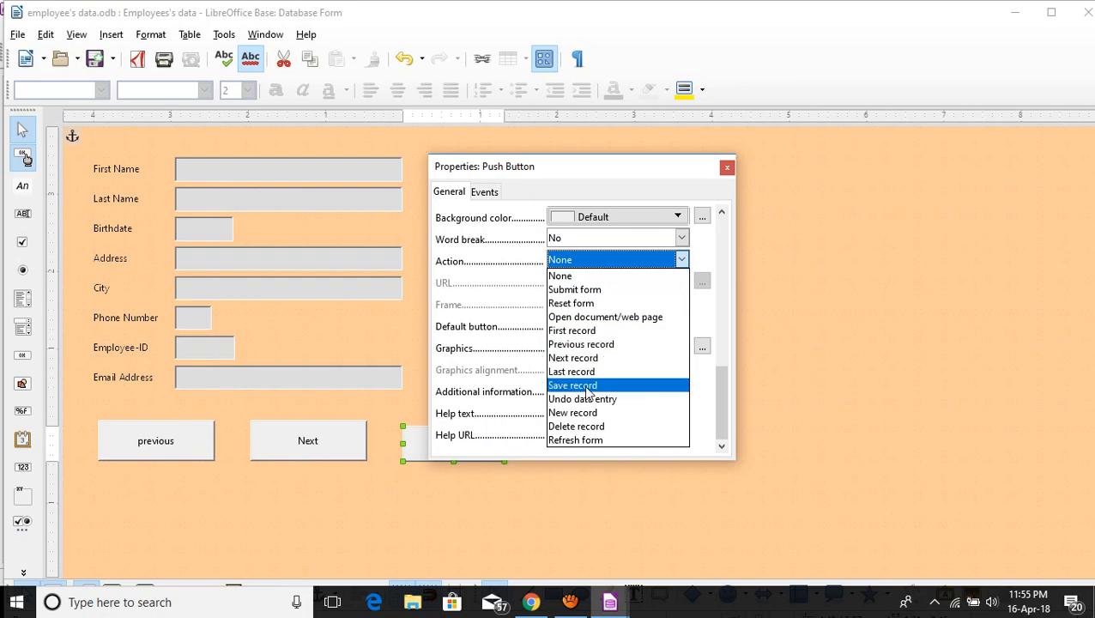
{"action": "left_click", "coordinate": [589, 387]}
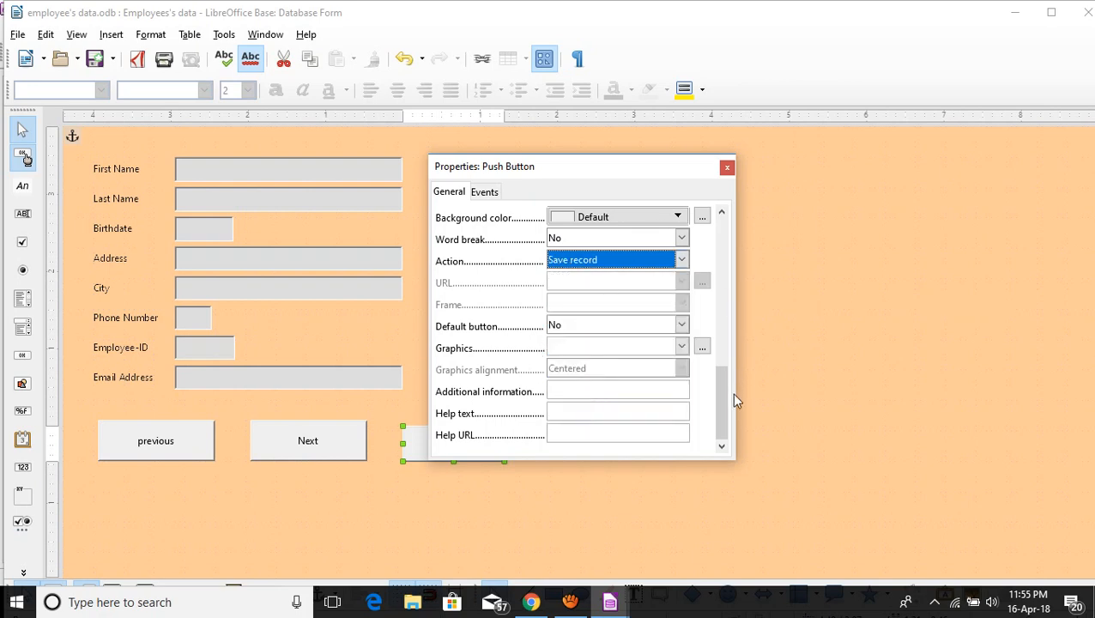
{"action": "left_click_drag", "start_coordinate": [724, 406], "coordinate": [722, 208]}
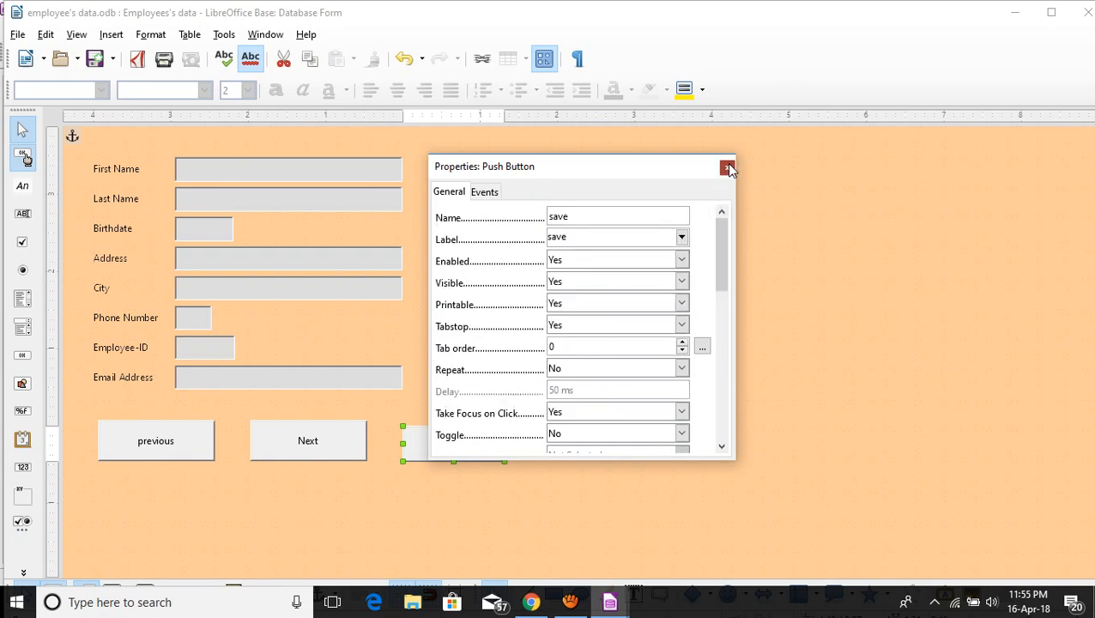
{"action": "left_click", "coordinate": [726, 166]}
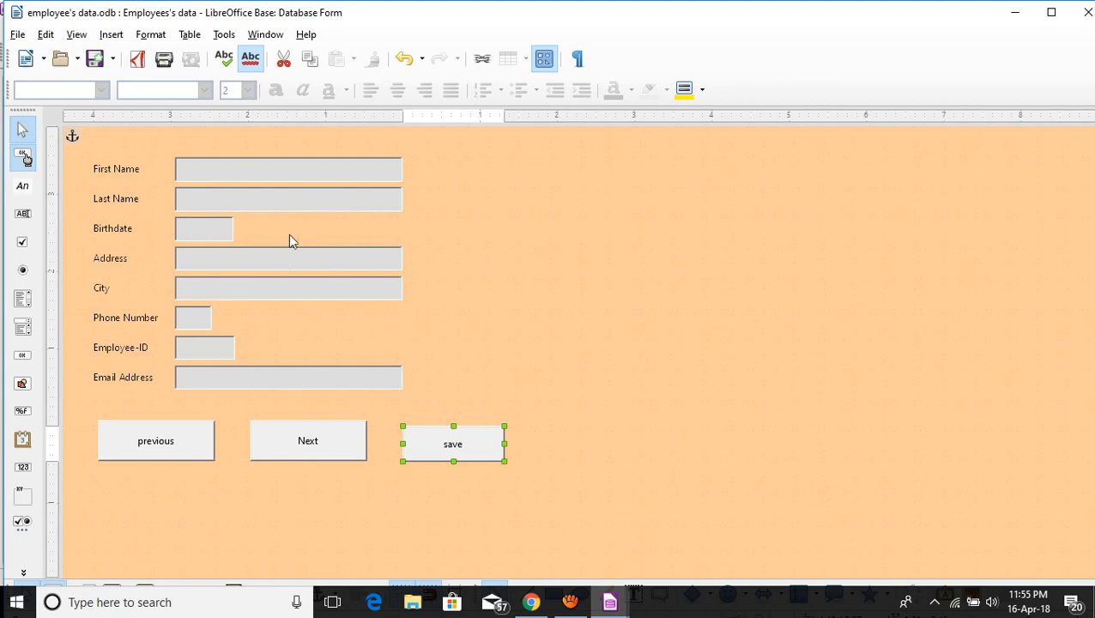
{"action": "left_click", "coordinate": [526, 270]}
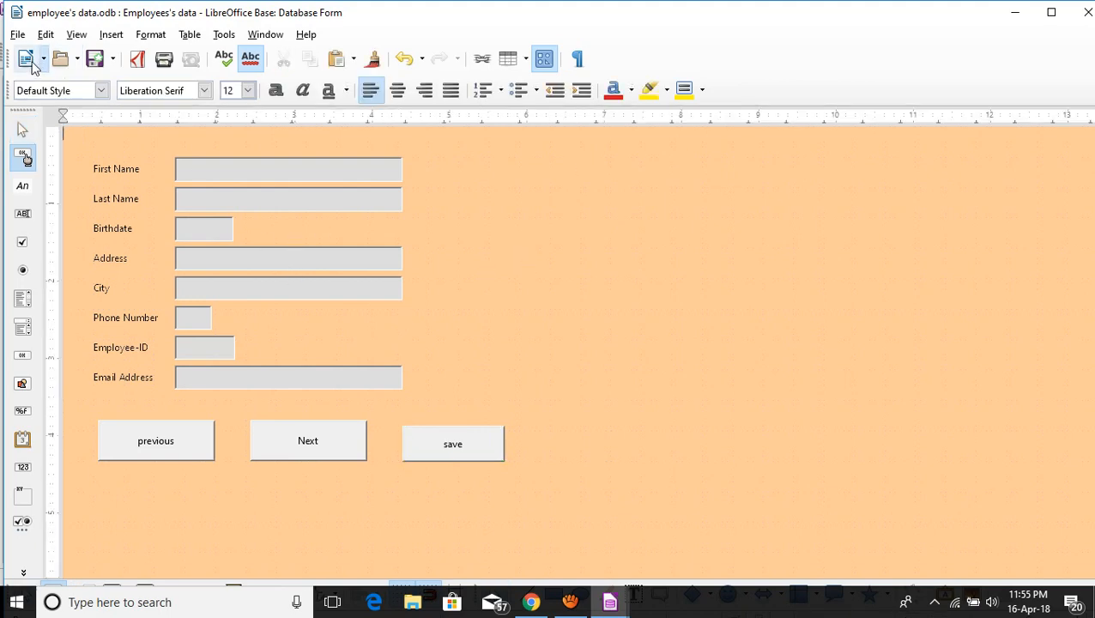
Save the form design and close the editing window.
{"action": "left_click", "coordinate": [95, 62]}
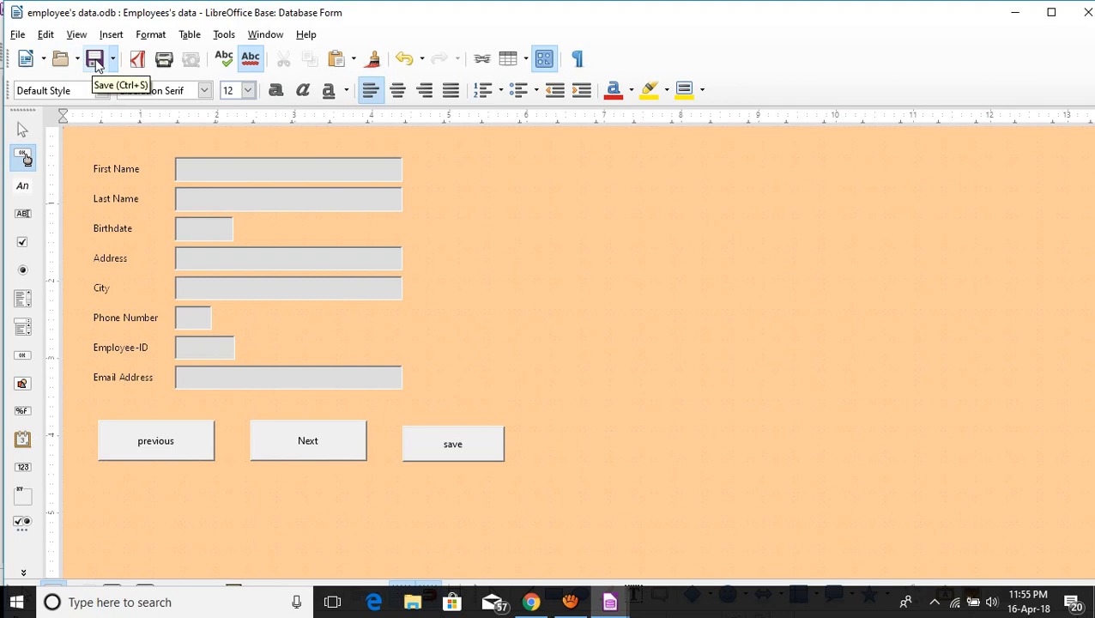
{"action": "left_click", "coordinate": [94, 64]}
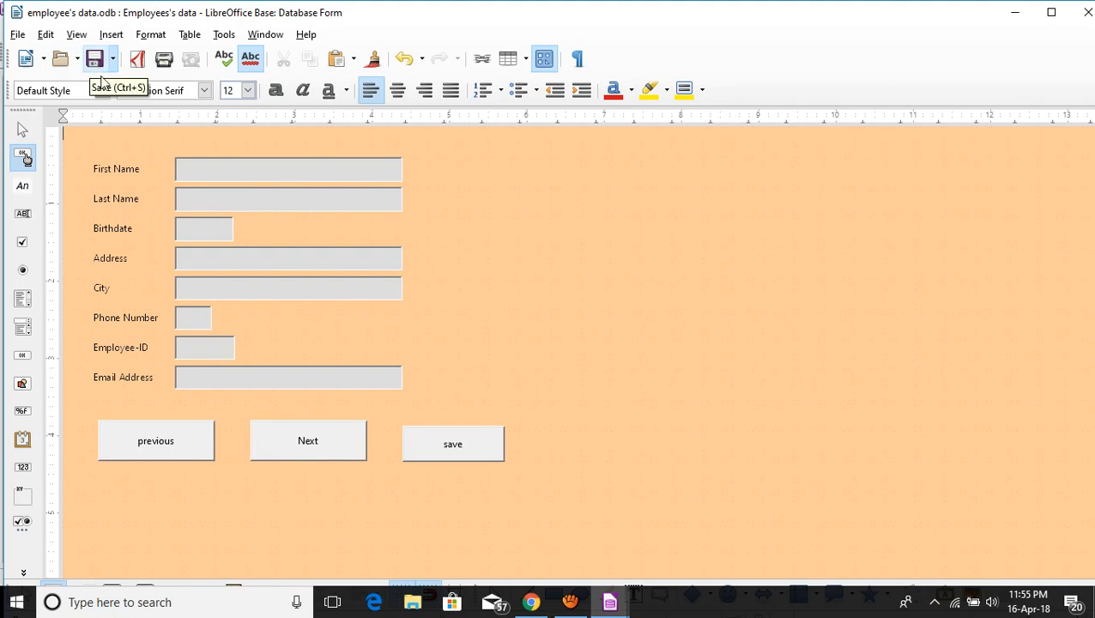
{"action": "left_click", "coordinate": [94, 55]}
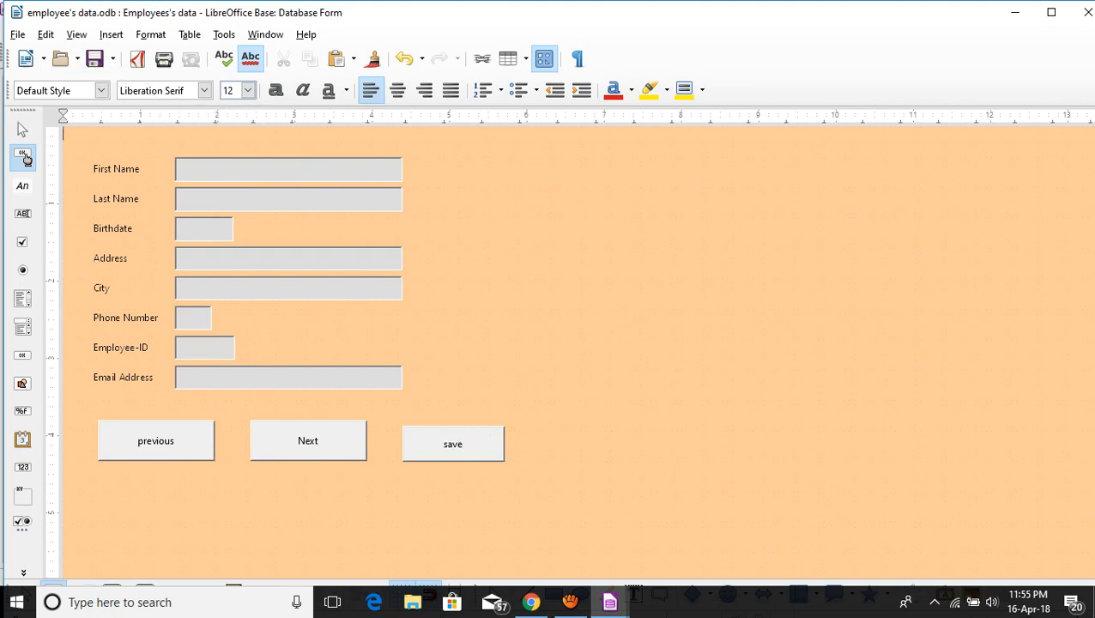
{"action": "left_click", "coordinate": [1082, 12]}
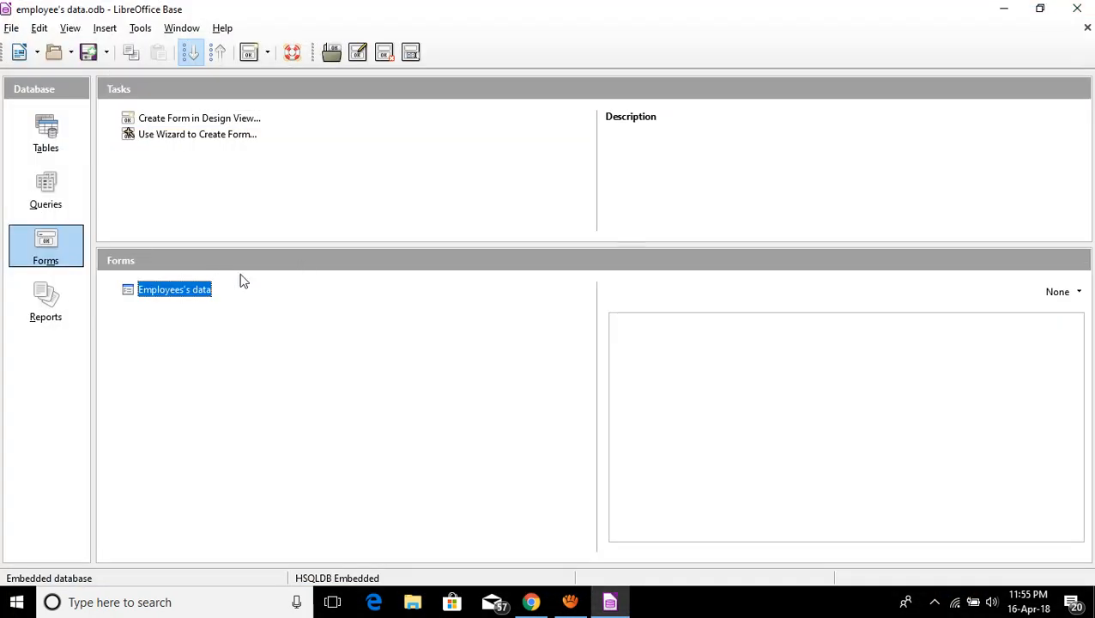
Open the Employees's data form full-screen and go Next through the records to a blank one.
{"action": "double_click", "coordinate": [176, 293]}
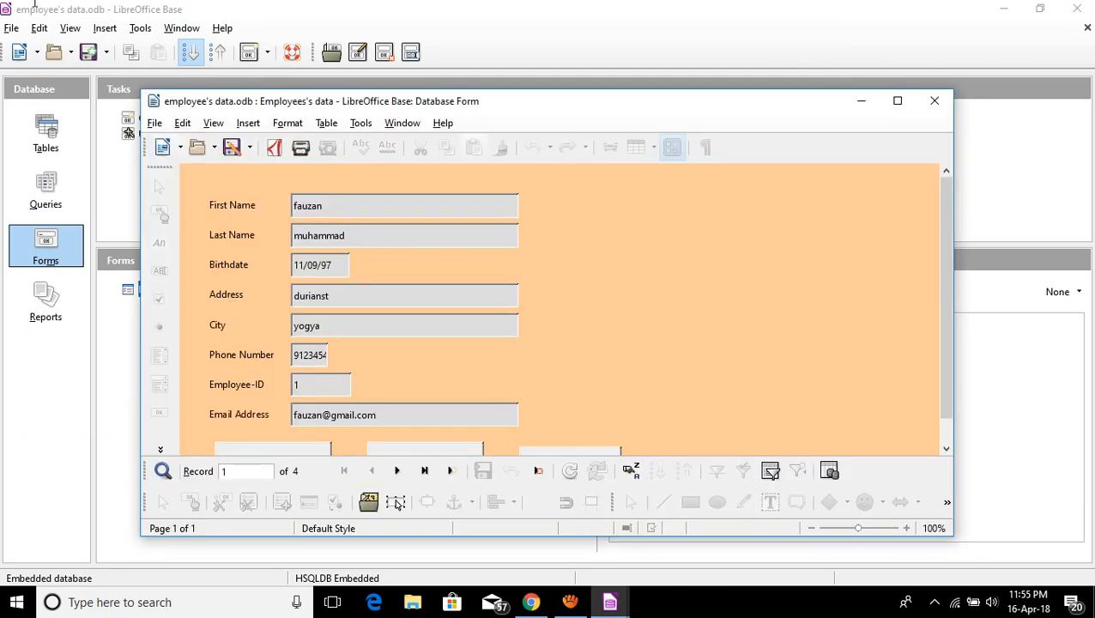
{"action": "left_click", "coordinate": [899, 104]}
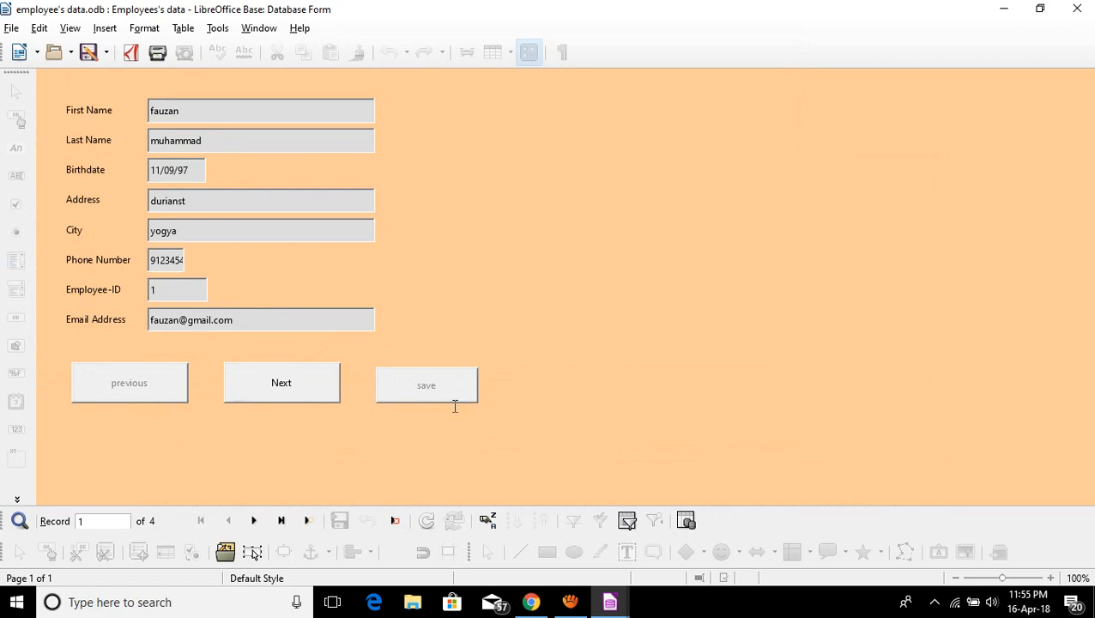
{"action": "left_click", "coordinate": [300, 388]}
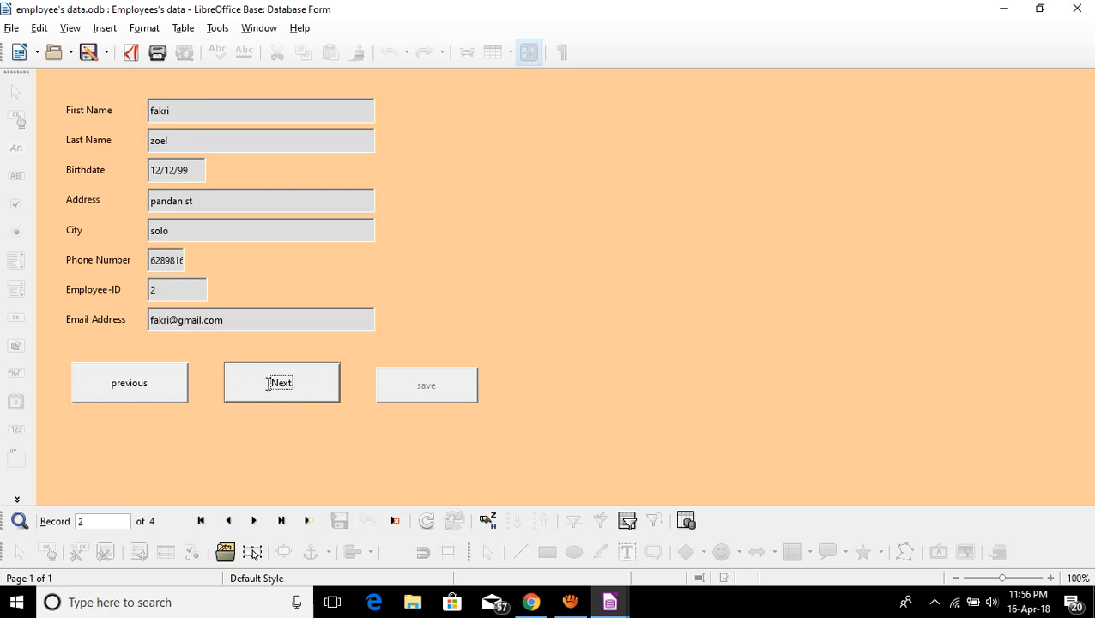
{"action": "left_click", "coordinate": [269, 388]}
{"action": "left_click", "coordinate": [269, 388]}
{"action": "left_click", "coordinate": [271, 386]}
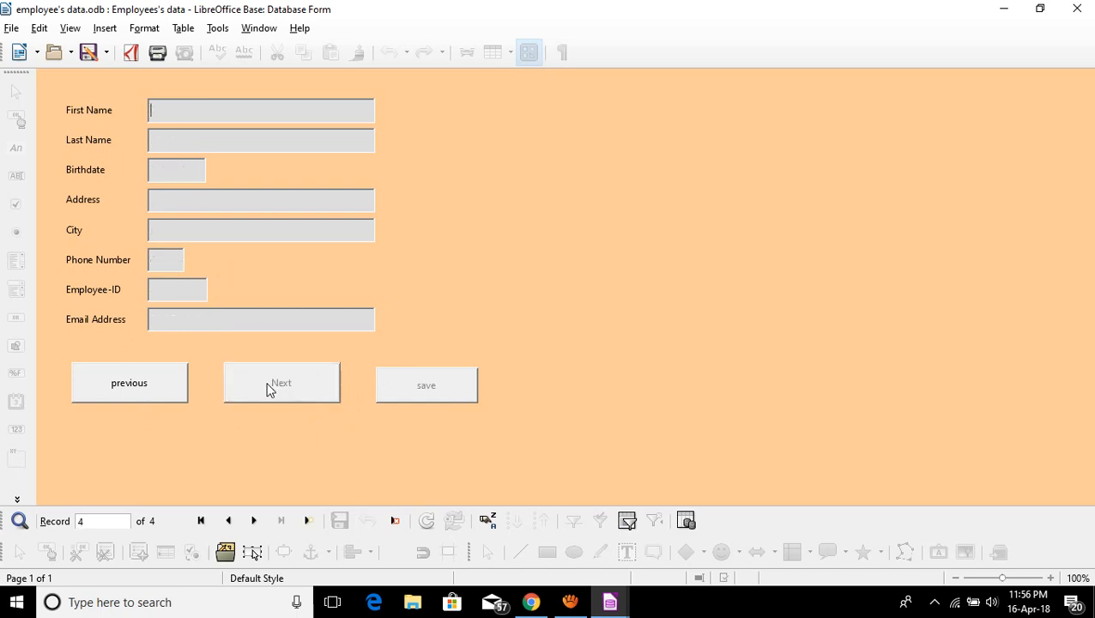
Test the buttons by going previous through the records, then Next to an empty new record.
{"action": "left_click", "coordinate": [145, 387]}
{"action": "left_click", "coordinate": [143, 384]}
{"action": "left_click", "coordinate": [143, 383]}
{"action": "left_click", "coordinate": [263, 385]}
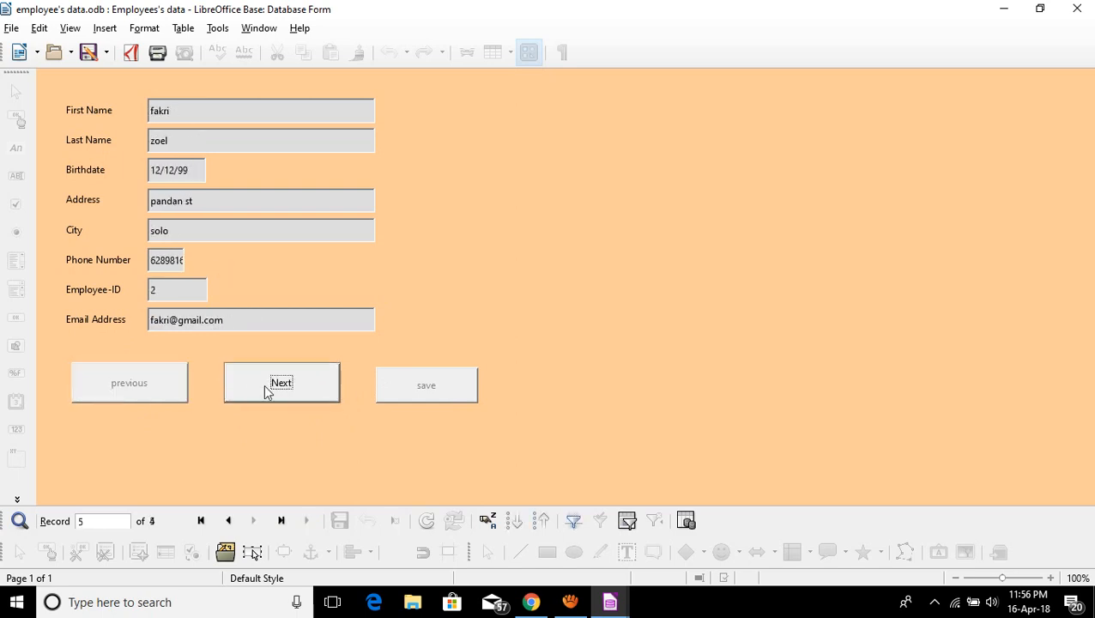
{"action": "left_click", "coordinate": [263, 384]}
{"action": "left_click", "coordinate": [264, 385]}
{"action": "left_click", "coordinate": [264, 384]}
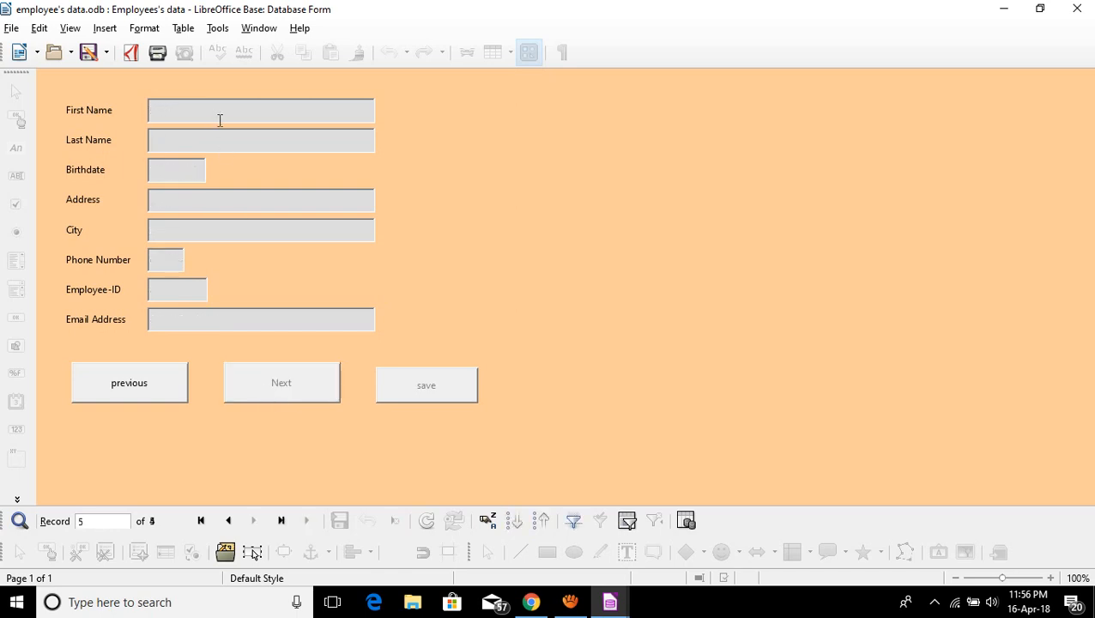
Enter the new employee's first name, last name, birthdate, street address and city.
{"action": "left_click", "coordinate": [219, 120]}
{"action": "key", "text": "Tab"}
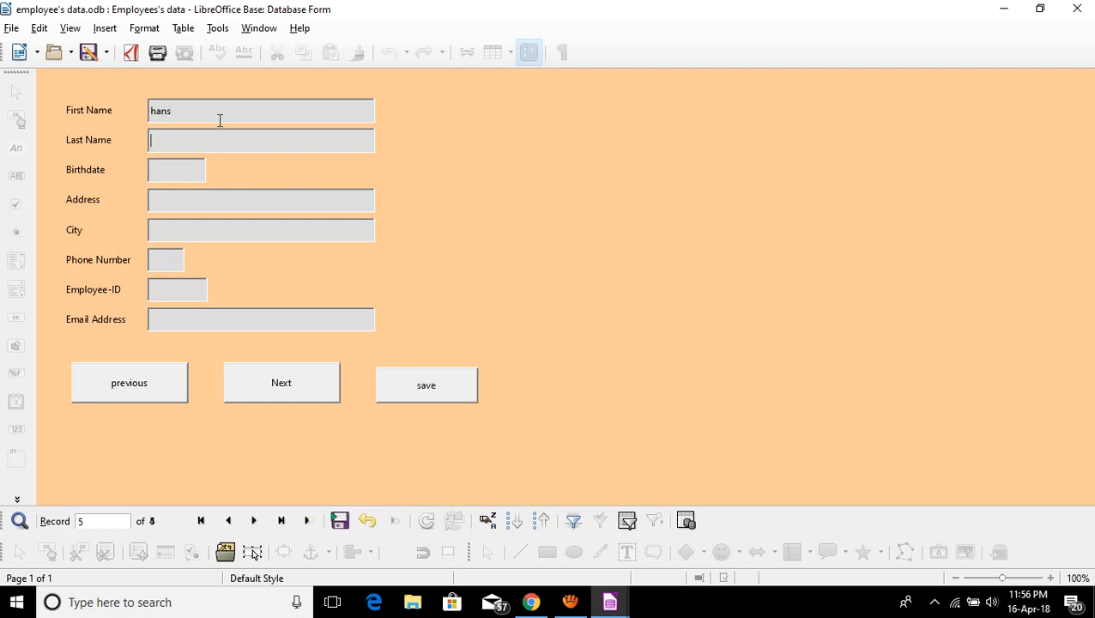
{"action": "key", "text": "Tab"}
{"action": "type", "text": "11/09/97"}
{"action": "key", "text": "Tab"}
{"action": "type", "text": "semang"}
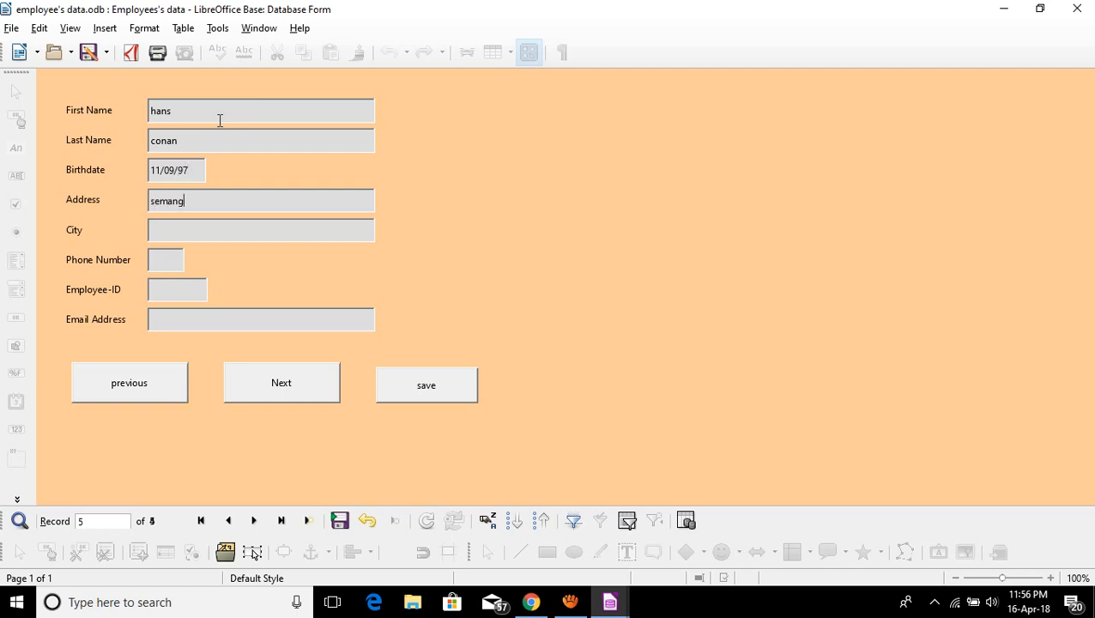
{"action": "type", "text": "ka st"}
{"action": "key", "text": "Tab"}
{"action": "type", "text": "lampung"}
Fill in the phone number, Employee-ID 5 and the e-mail address, then save the record.
{"action": "key", "text": "Tab"}
{"action": "type", "text": "09"}
{"action": "key", "text": "BackSpace"}
{"action": "key", "text": "BackSpace"}
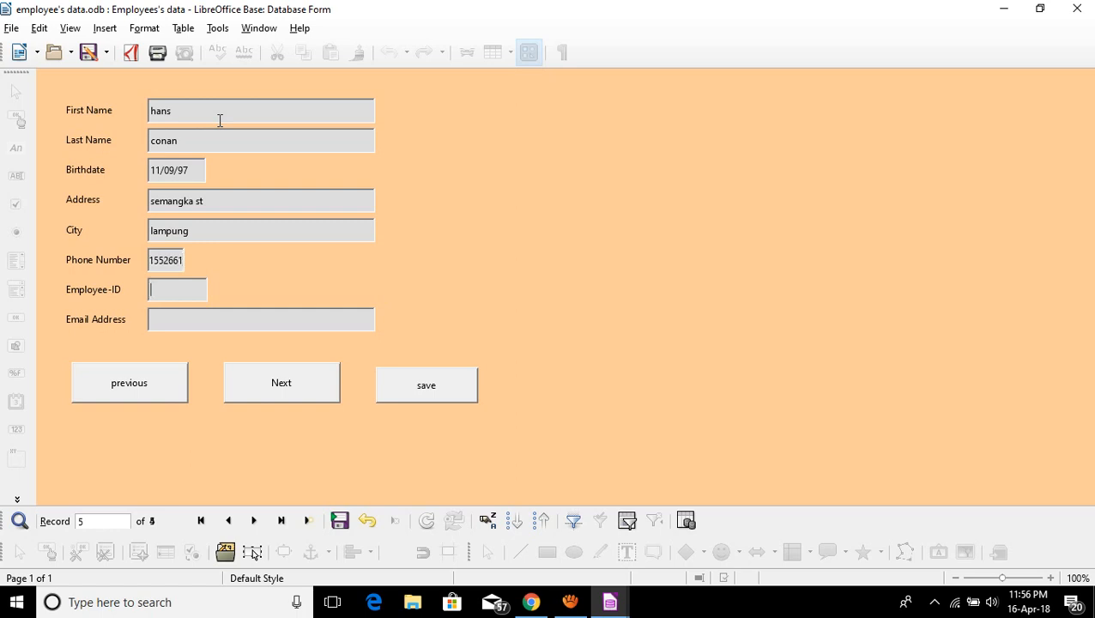
{"action": "key", "text": "Tab"}
{"action": "type", "text": "5"}
{"action": "key", "text": "Tab"}
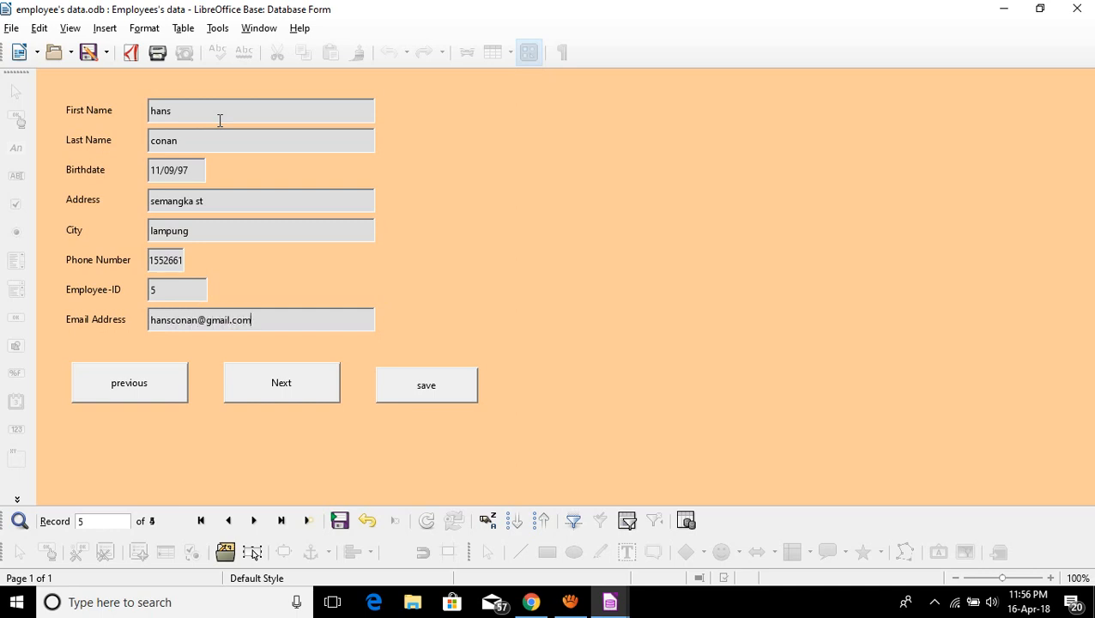
{"action": "left_click", "coordinate": [462, 380]}
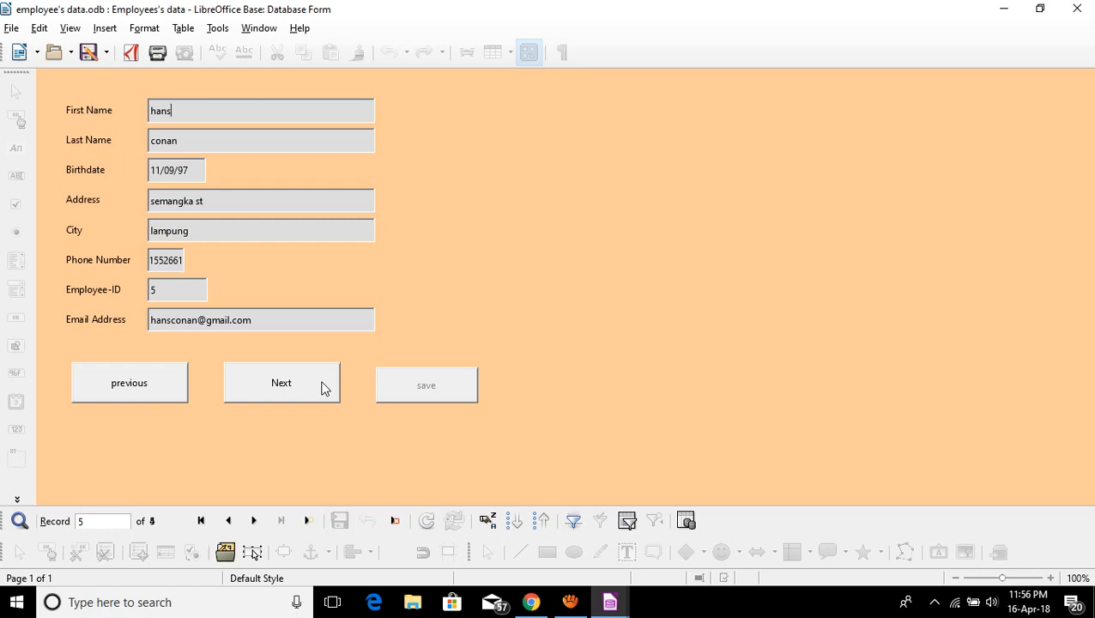
On a new blank record, enter the sixth employee's birthdate, address, city, phone and e-mail, then save.
{"action": "left_click", "coordinate": [322, 386]}
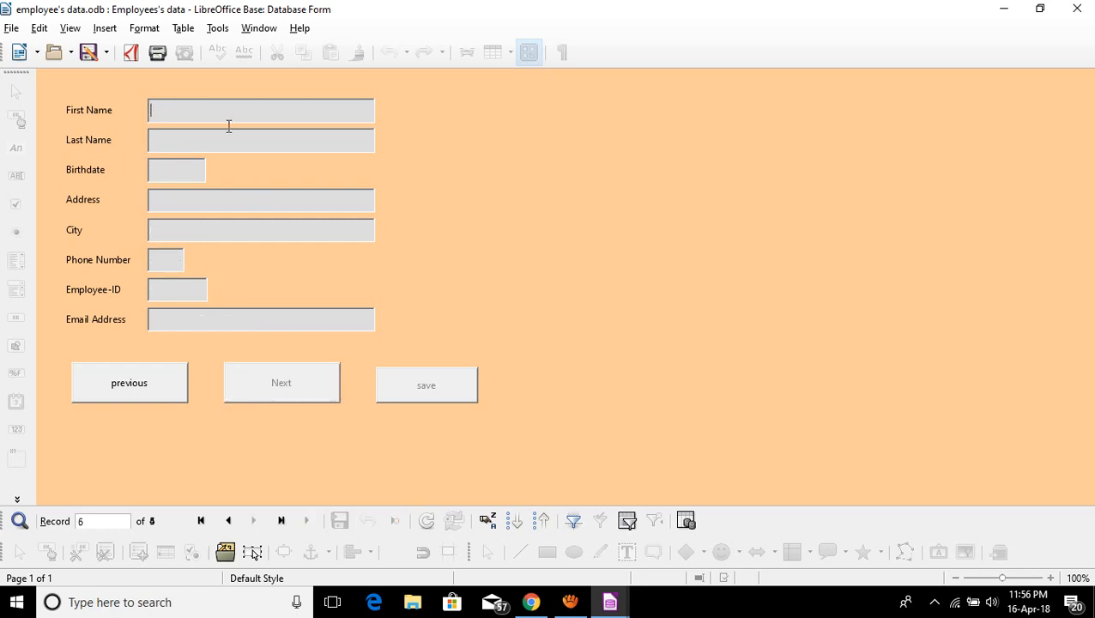
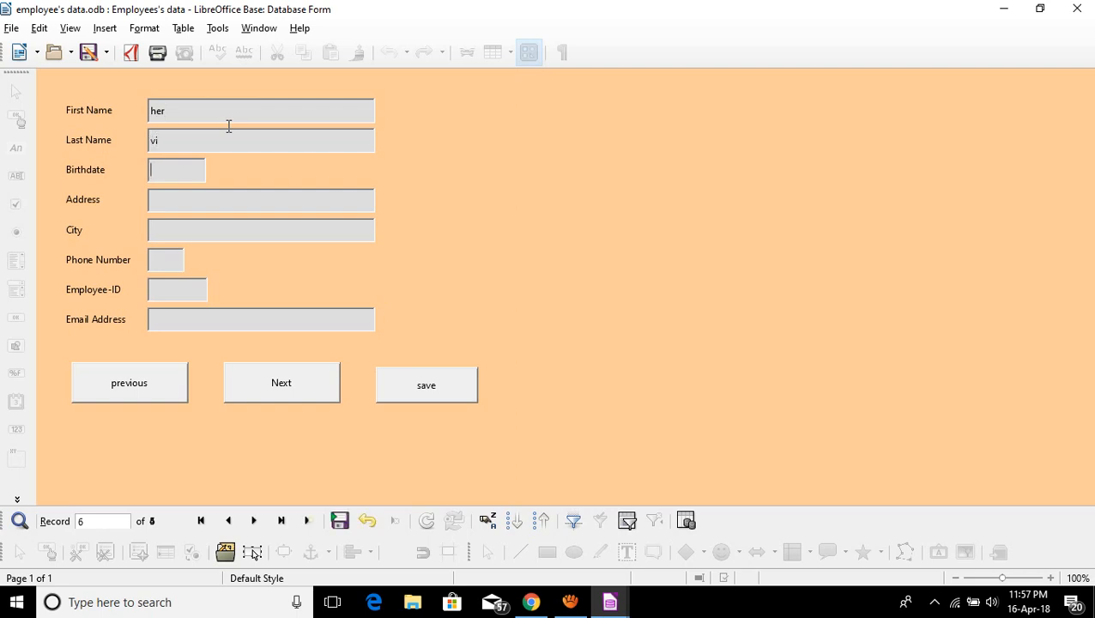
{"action": "key", "text": "Tab"}
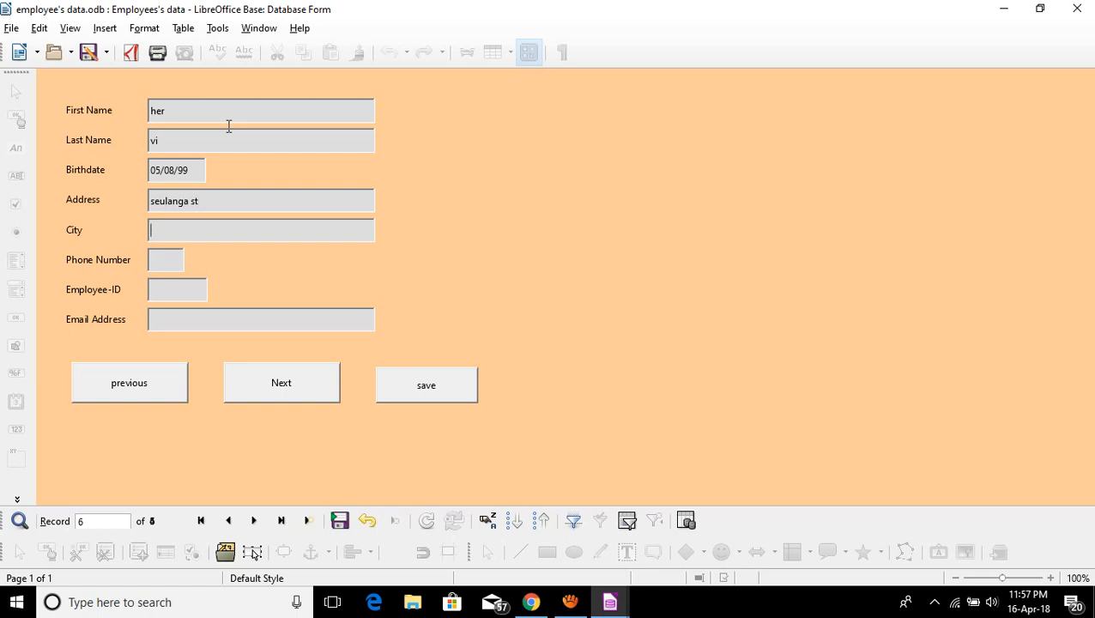
{"action": "key", "text": "Tab"}
{"action": "key", "text": "Tab"}
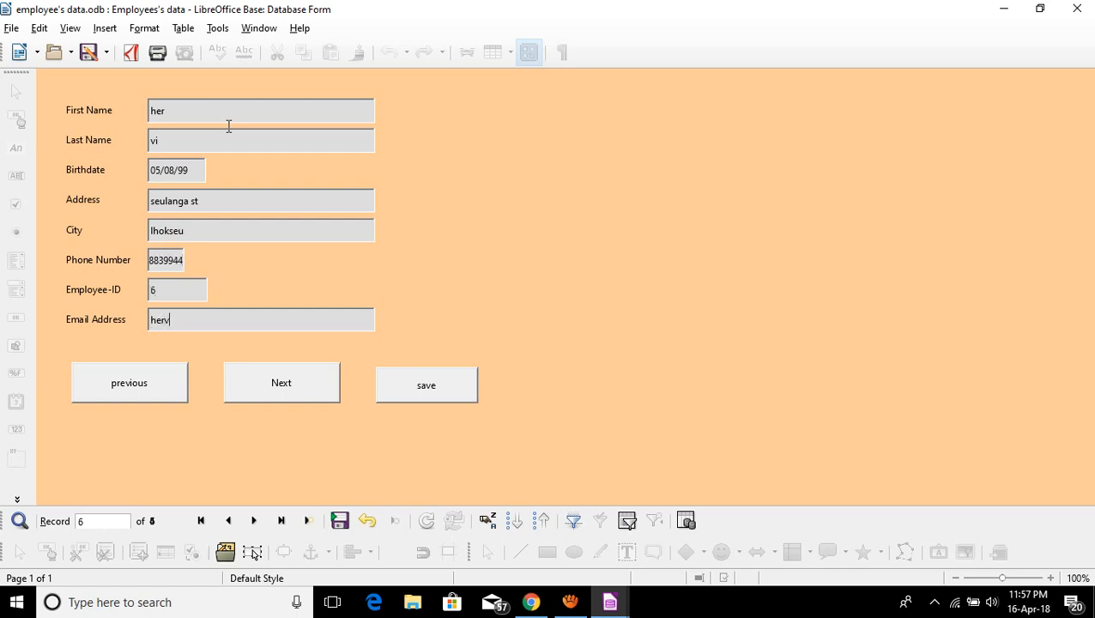
{"action": "left_click", "coordinate": [396, 390]}
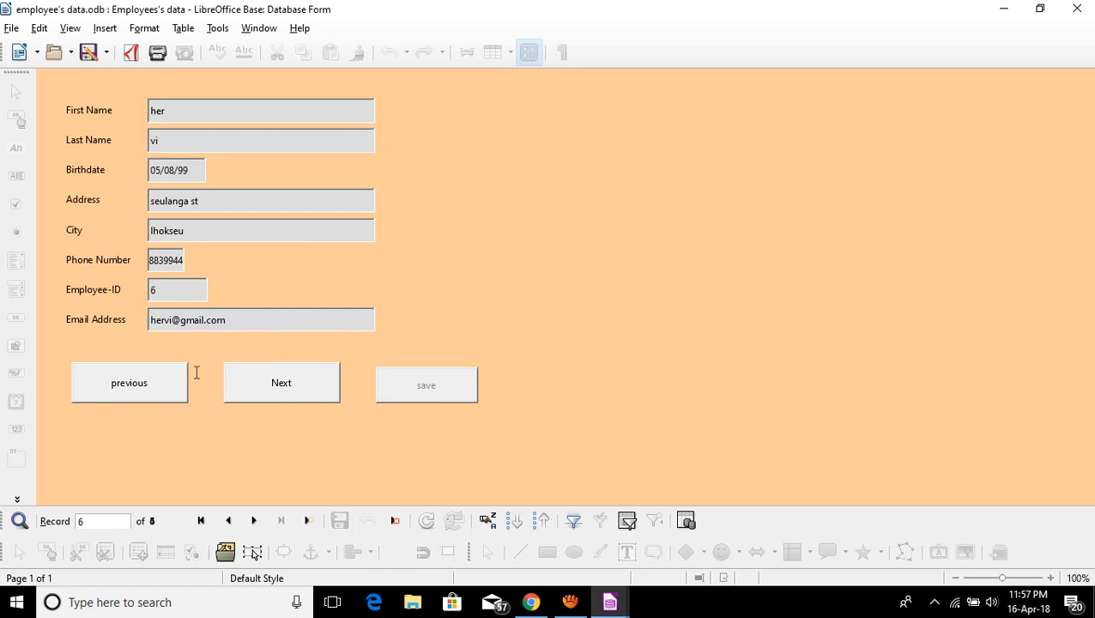
Test previous/Next navigation through the records, then close the form and show the Tables list.
{"action": "left_click", "coordinate": [140, 389]}
{"action": "left_click", "coordinate": [152, 389]}
{"action": "left_click", "coordinate": [171, 391]}
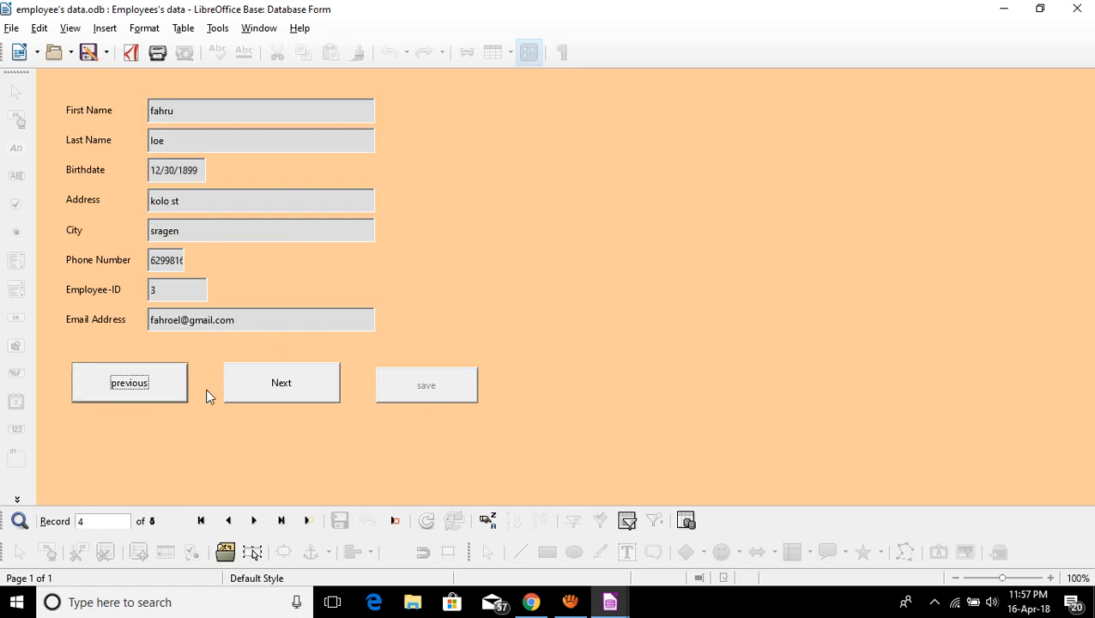
{"action": "left_click", "coordinate": [245, 389]}
{"action": "left_click", "coordinate": [245, 389]}
{"action": "left_click", "coordinate": [92, 391]}
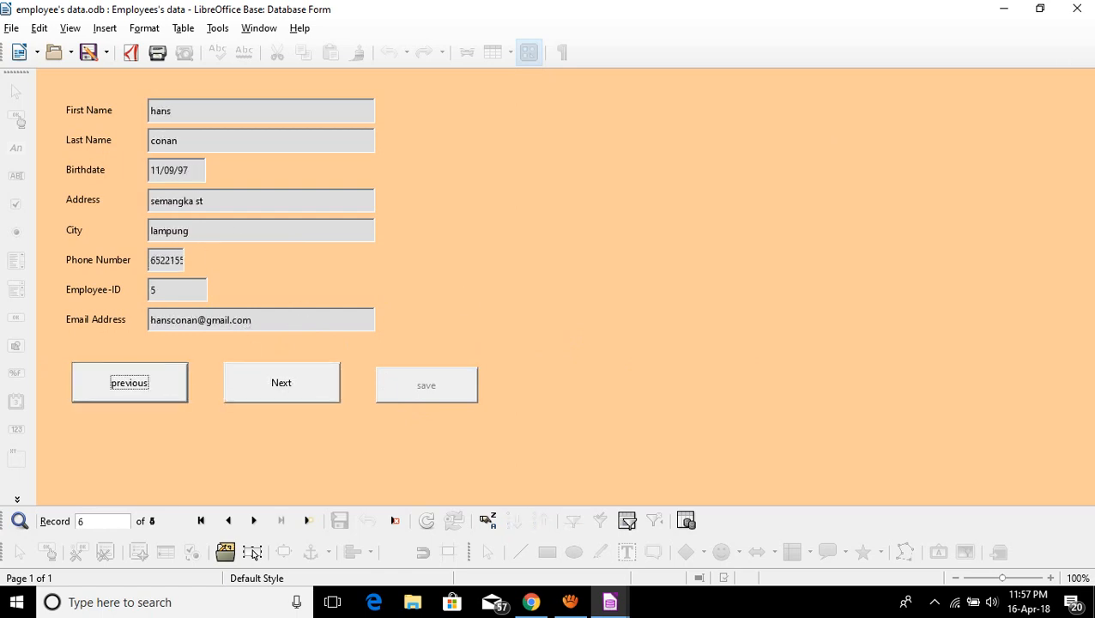
{"action": "left_click", "coordinate": [1077, 8]}
{"action": "left_click", "coordinate": [48, 130]}
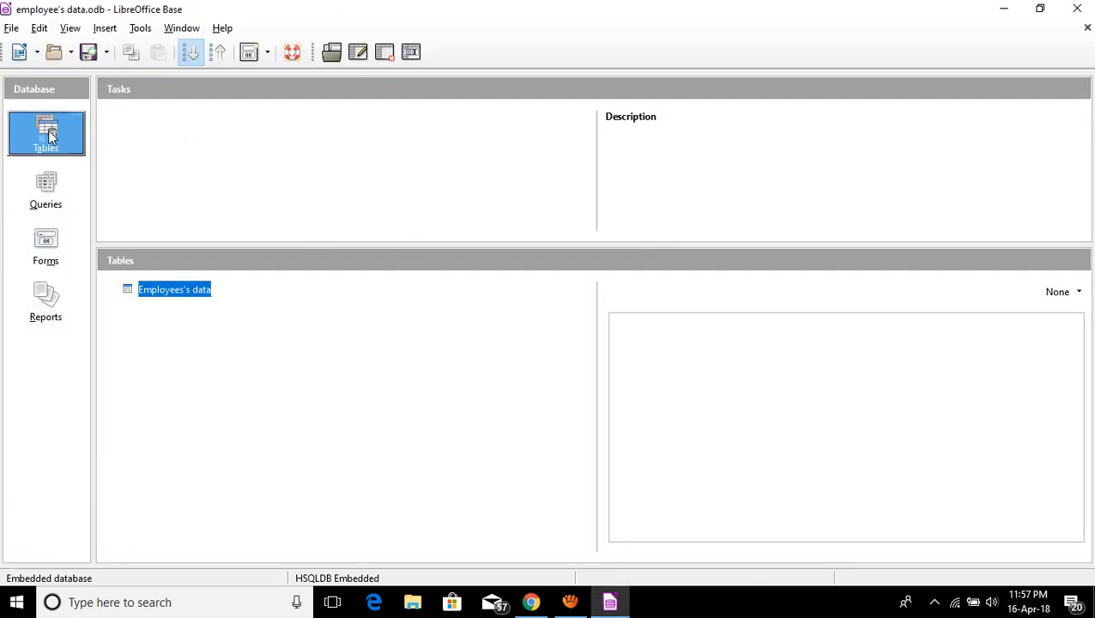
{"action": "double_click", "coordinate": [170, 291]}
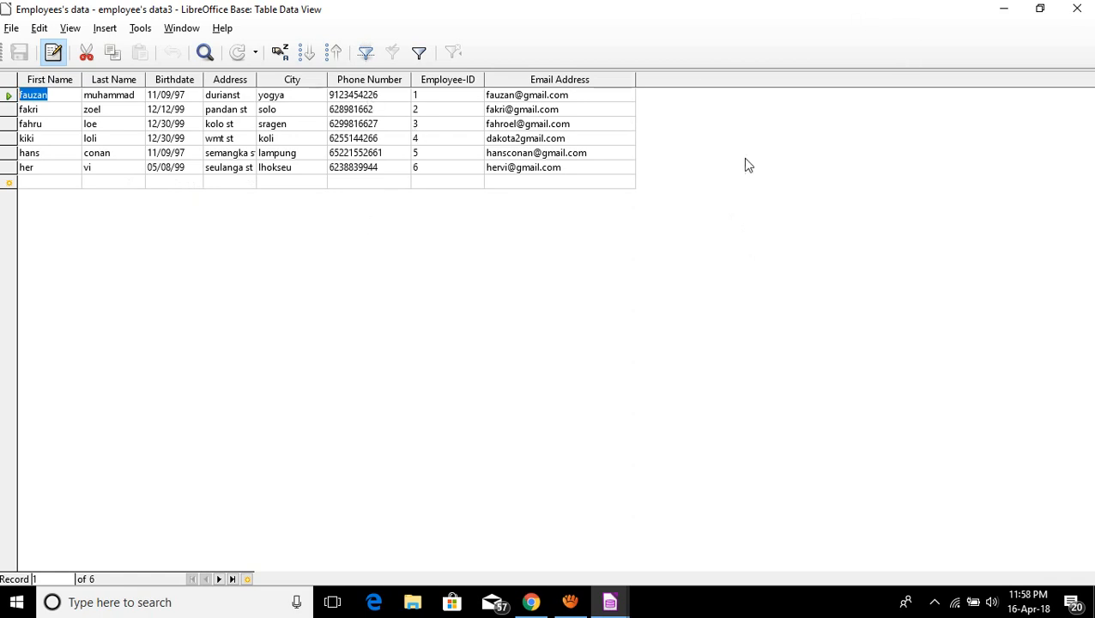
{"action": "left_click", "coordinate": [1083, 8]}
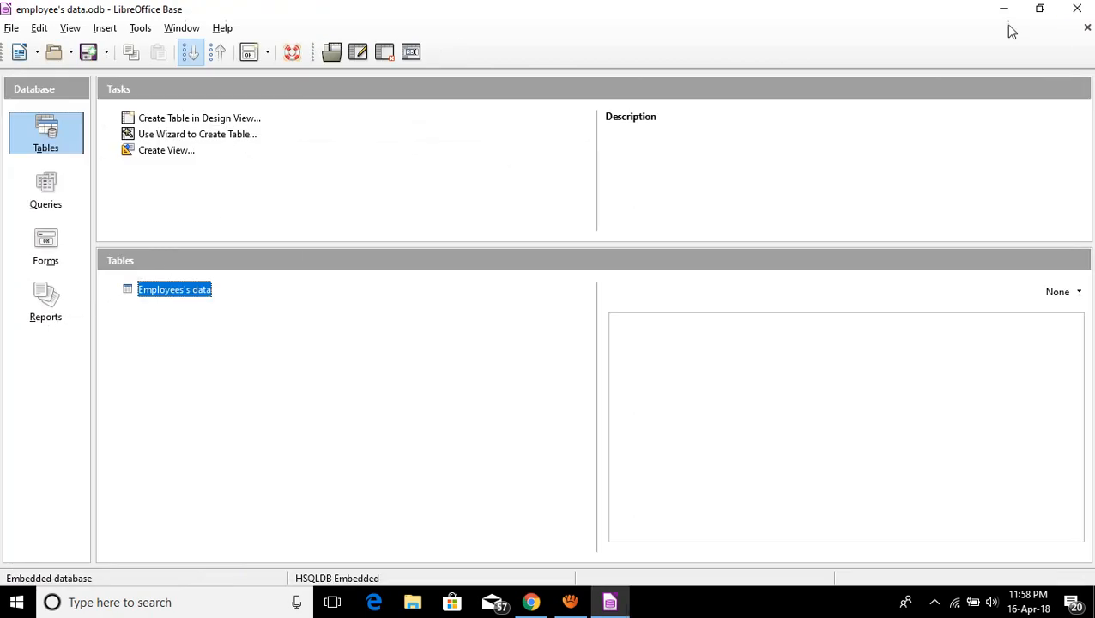
Start the Report Wizard from Reports and add all eight Employees's data fields.
{"action": "left_click", "coordinate": [55, 302]}
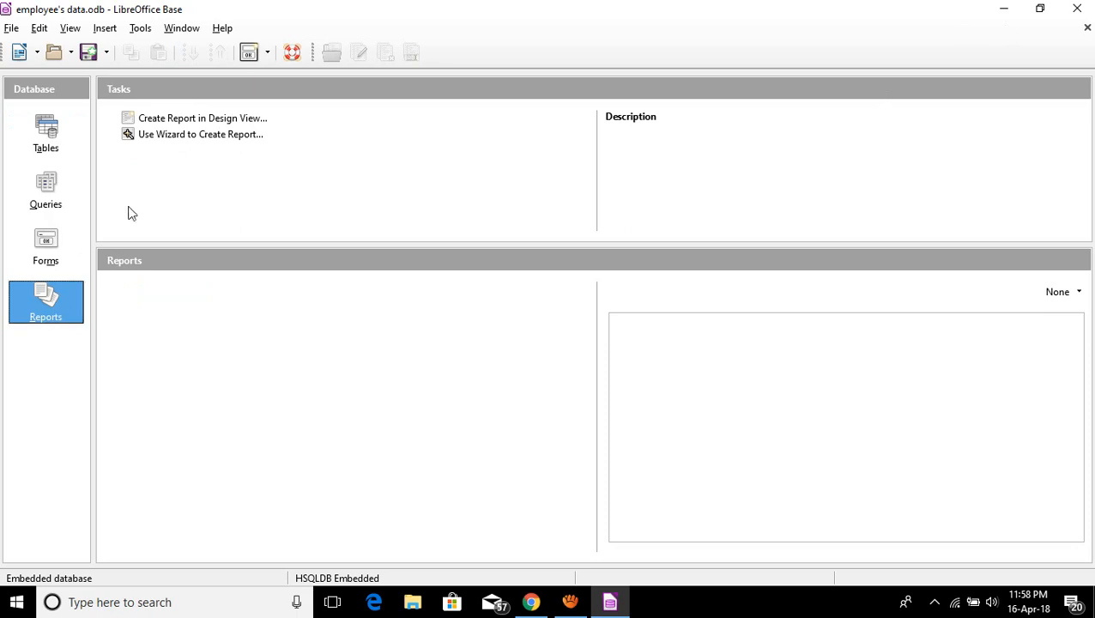
{"action": "left_click", "coordinate": [184, 136]}
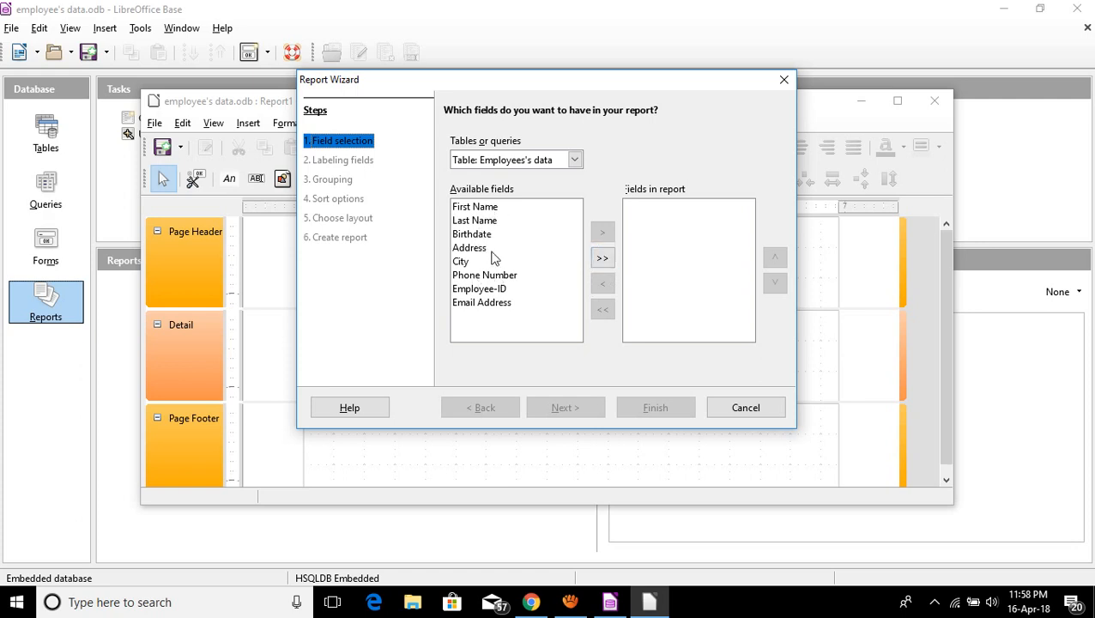
{"action": "left_click", "coordinate": [603, 260]}
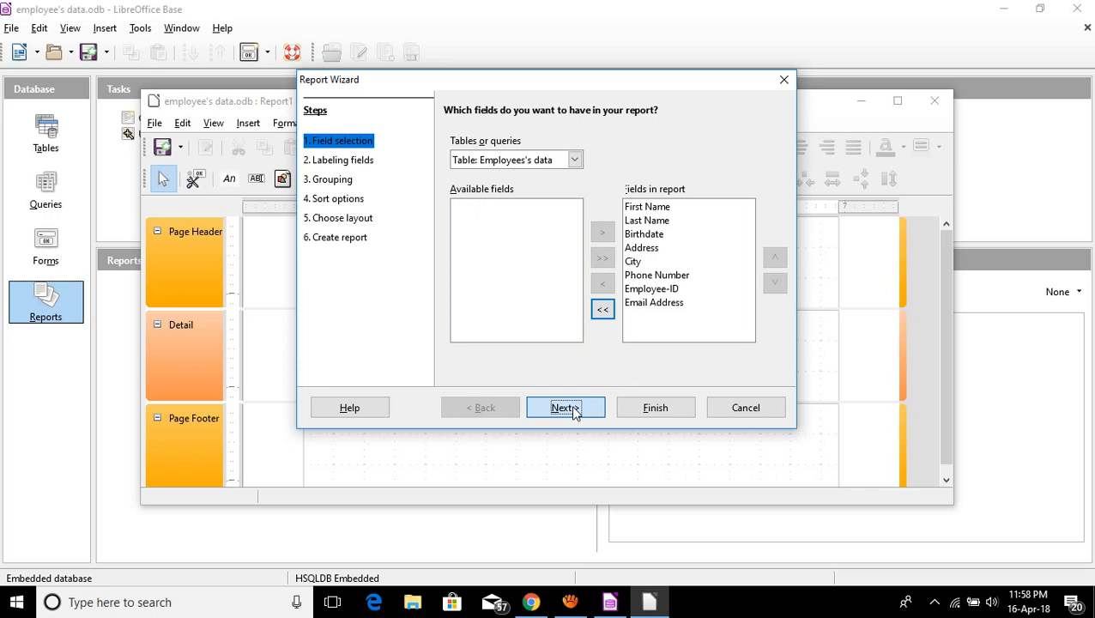
{"action": "left_click", "coordinate": [343, 162]}
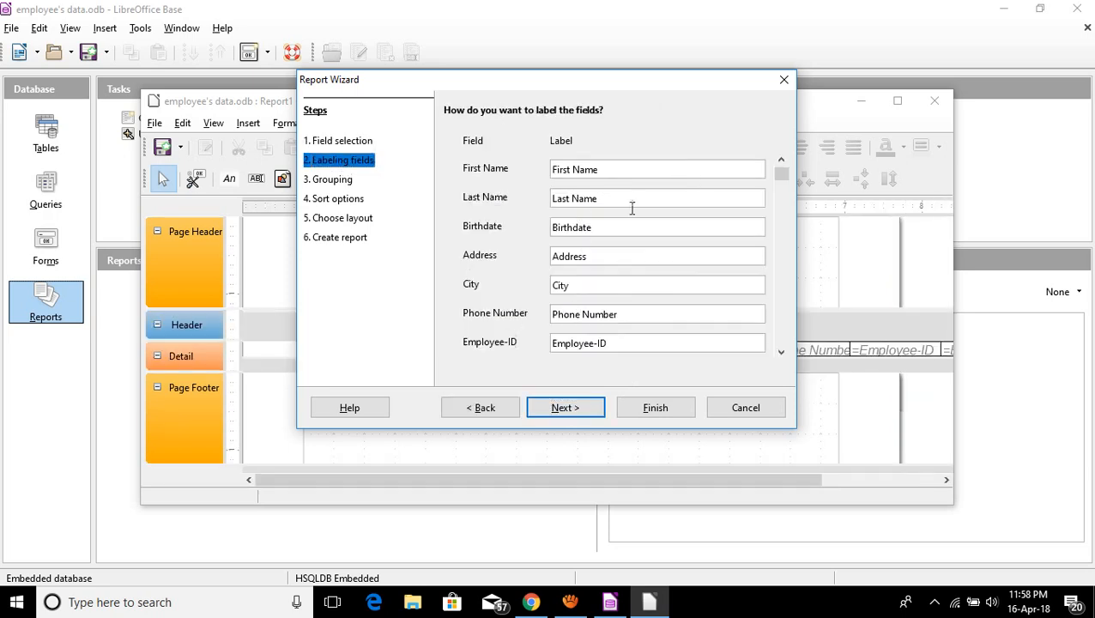
{"action": "left_click", "coordinate": [781, 352]}
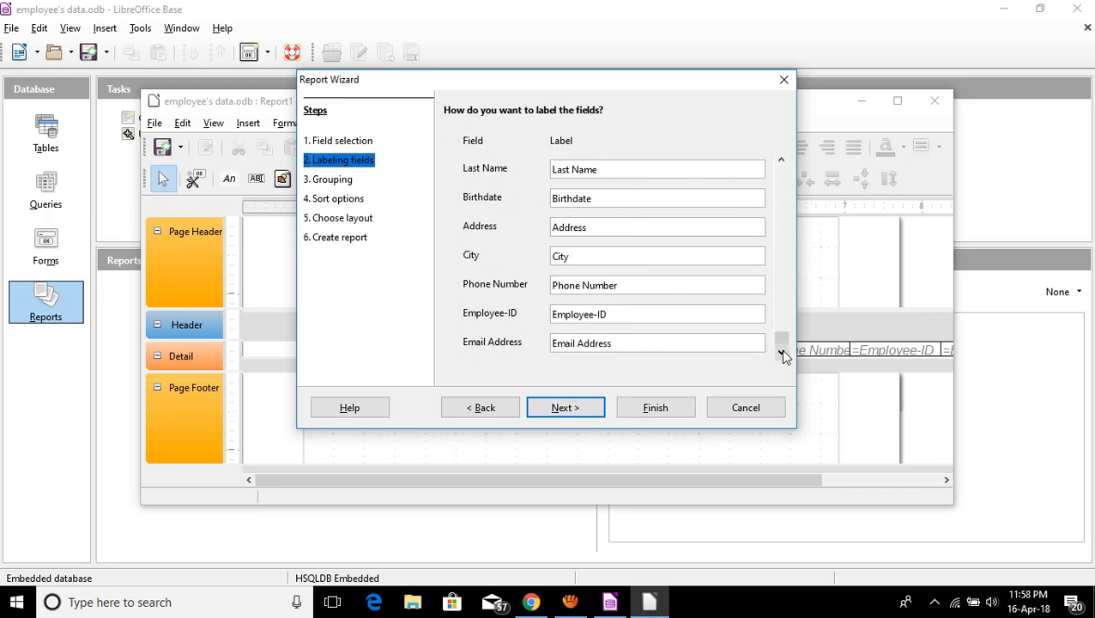
{"action": "left_click", "coordinate": [564, 406]}
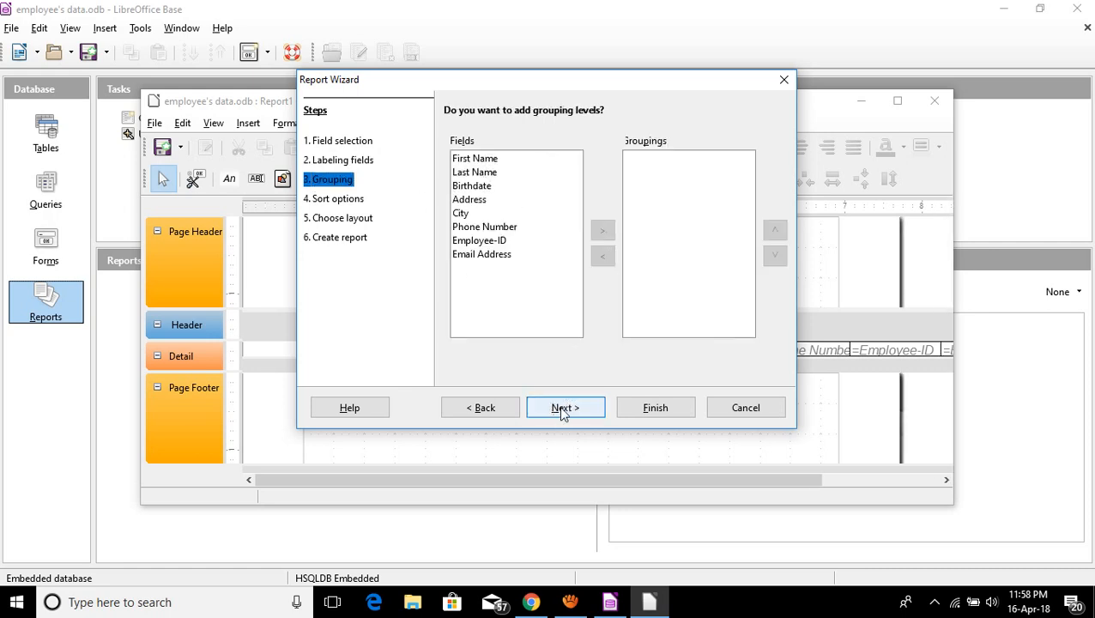
Skip grouping and sorting, keep the Tabular landscape layout, and finish the report.
{"action": "left_click", "coordinate": [500, 215]}
{"action": "left_click", "coordinate": [500, 228]}
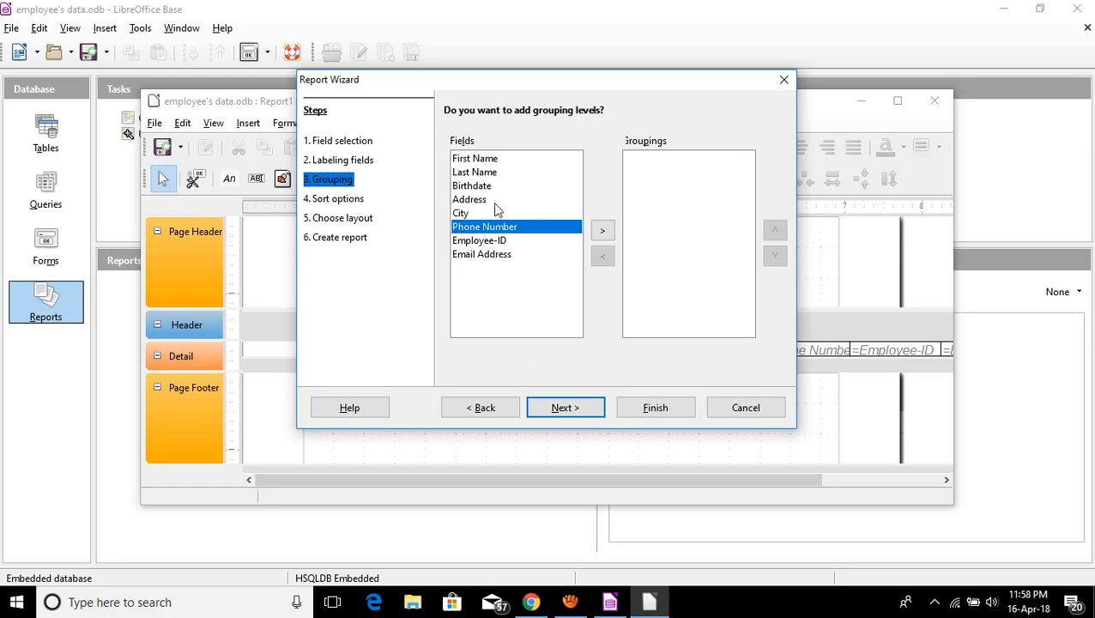
{"action": "left_click", "coordinate": [496, 172]}
{"action": "left_click", "coordinate": [564, 407]}
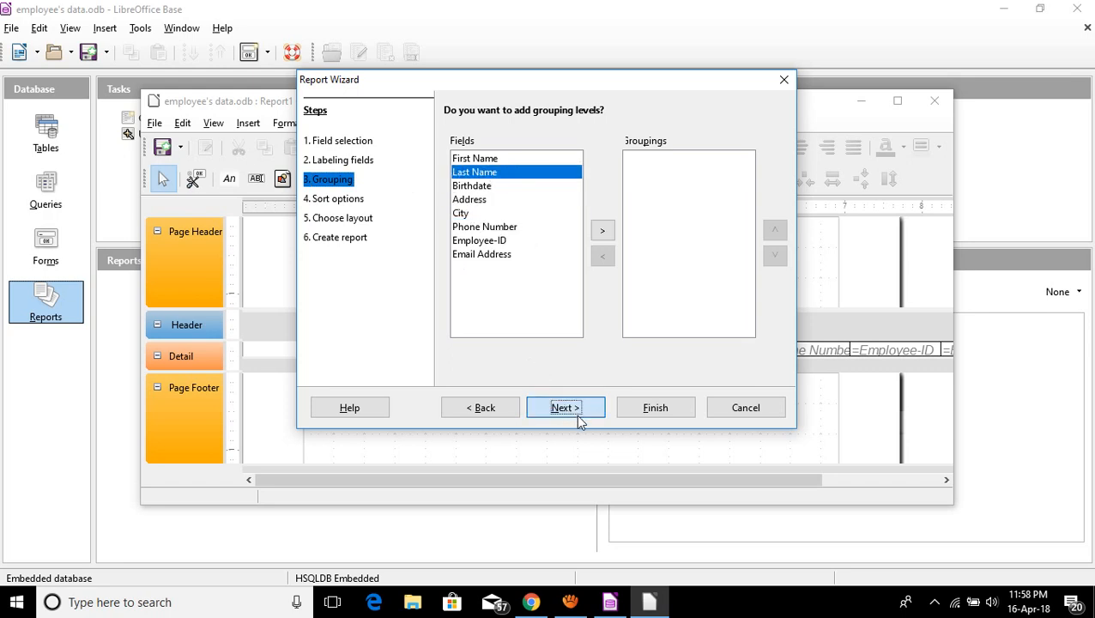
{"action": "left_click", "coordinate": [576, 416]}
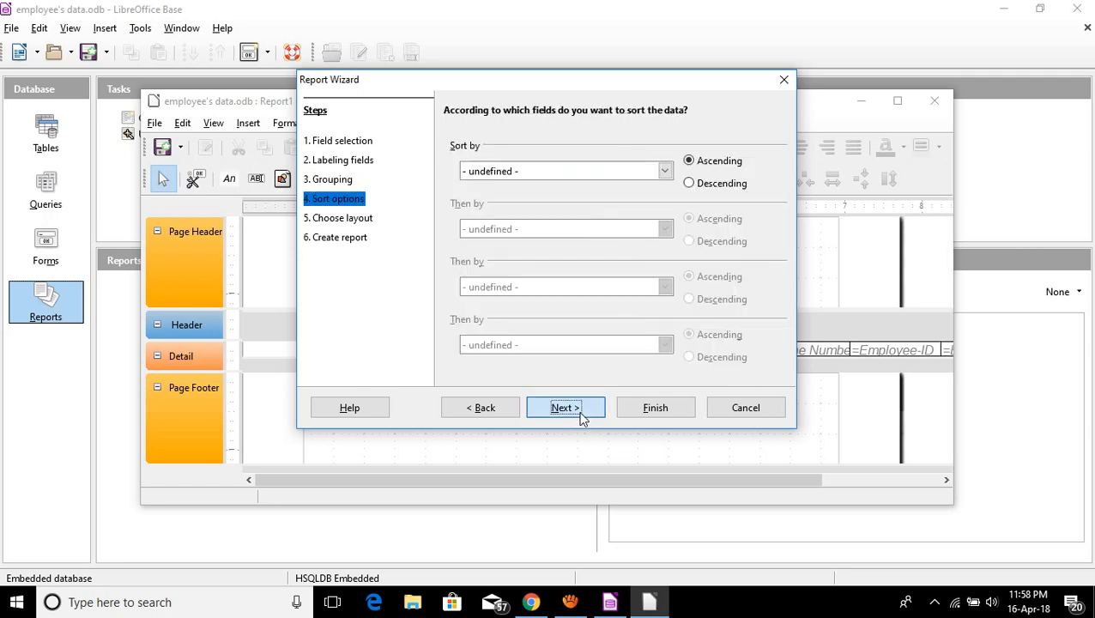
{"action": "left_click", "coordinate": [581, 417]}
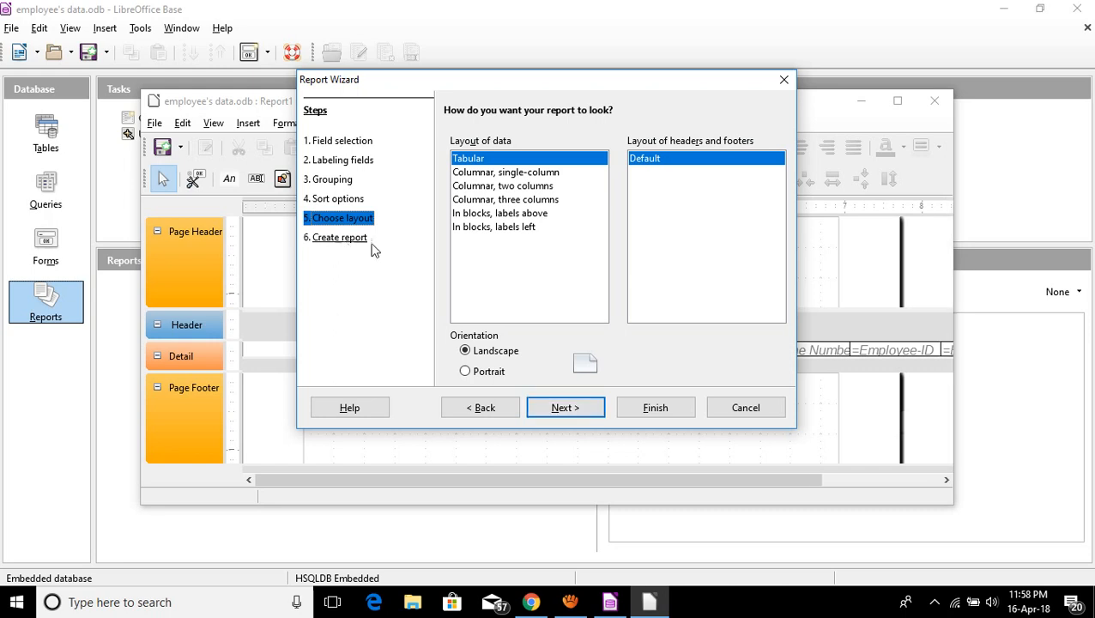
{"action": "left_click", "coordinate": [655, 409]}
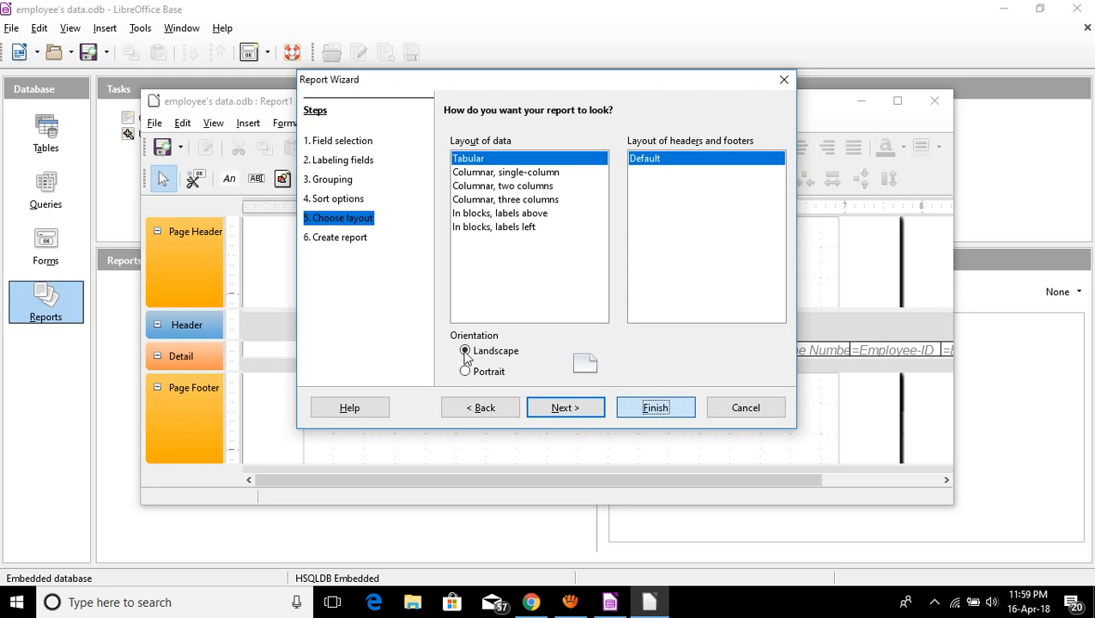
{"action": "left_click", "coordinate": [658, 408]}
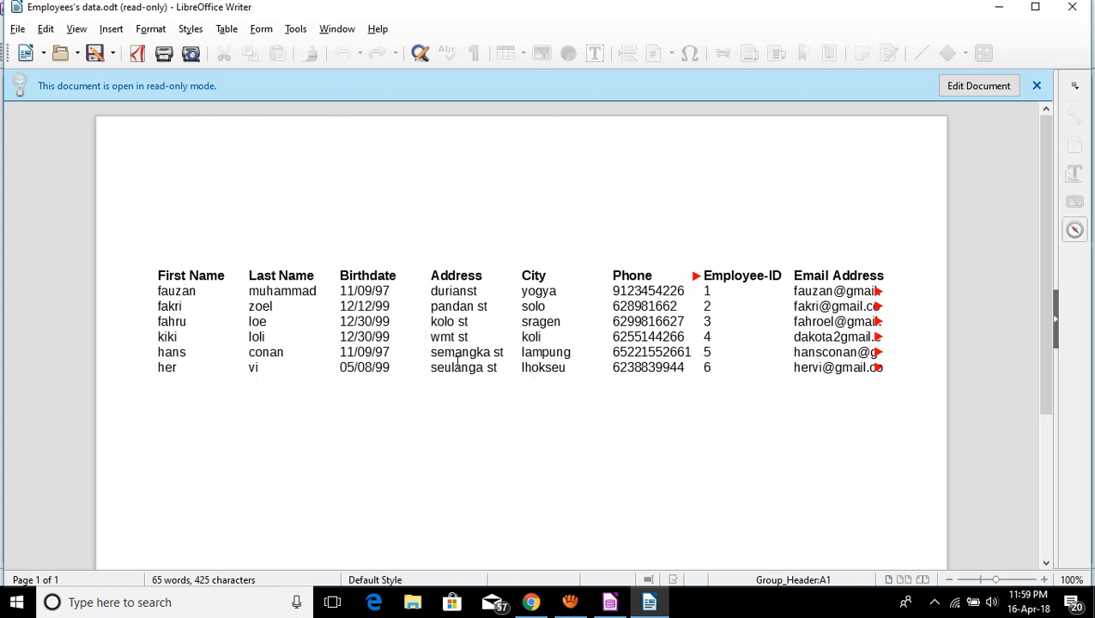
Scroll through the six-employee report, then minimize it to return to LibreOffice Base.
{"action": "scroll", "coordinate": [1054, 324], "scroll_direction": "down", "scroll_amount": 3}
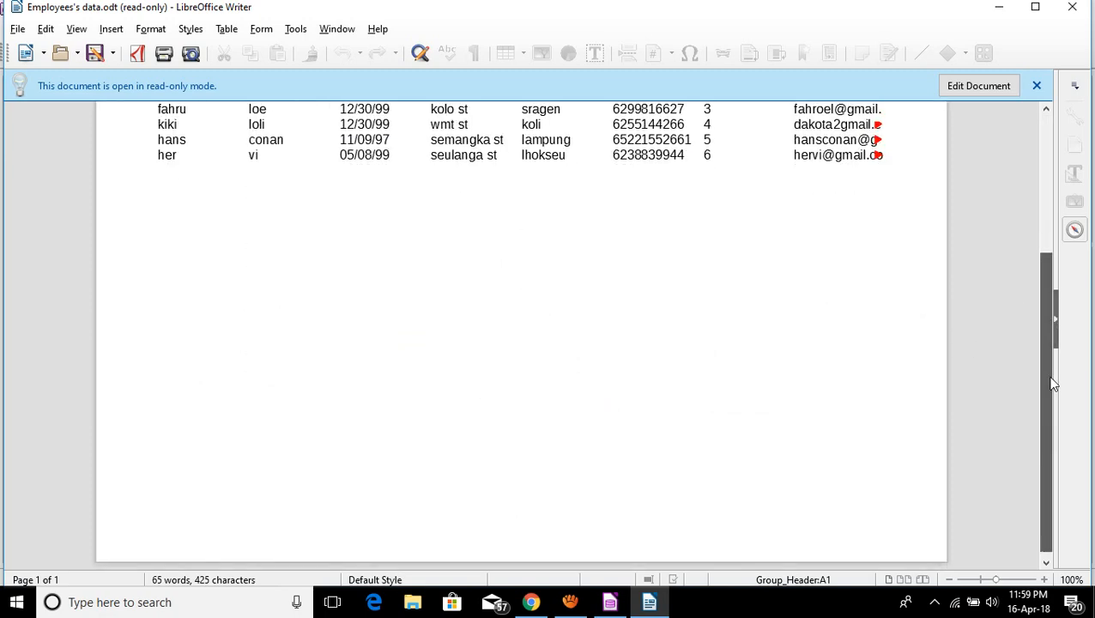
{"action": "scroll", "coordinate": [1053, 324], "scroll_direction": "up", "scroll_amount": 3}
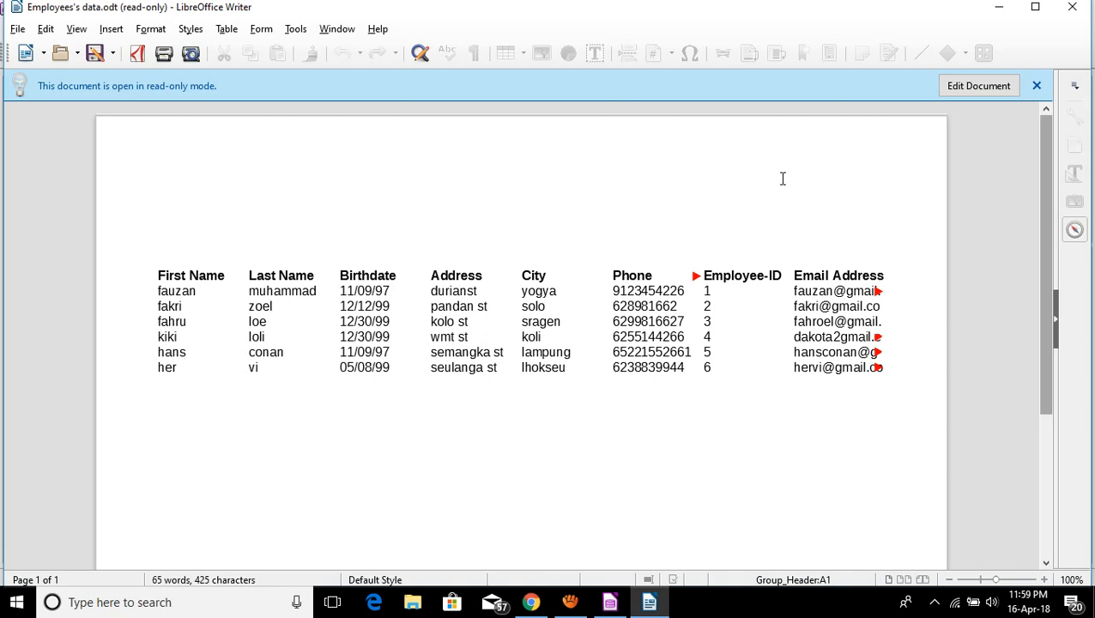
{"action": "left_click", "coordinate": [1000, 7]}
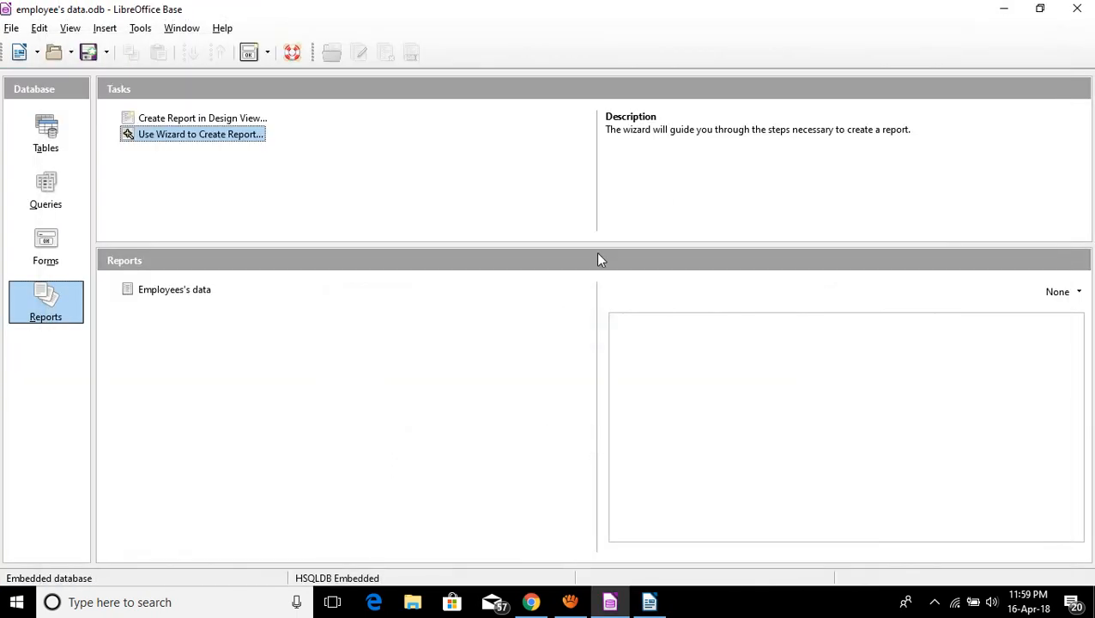